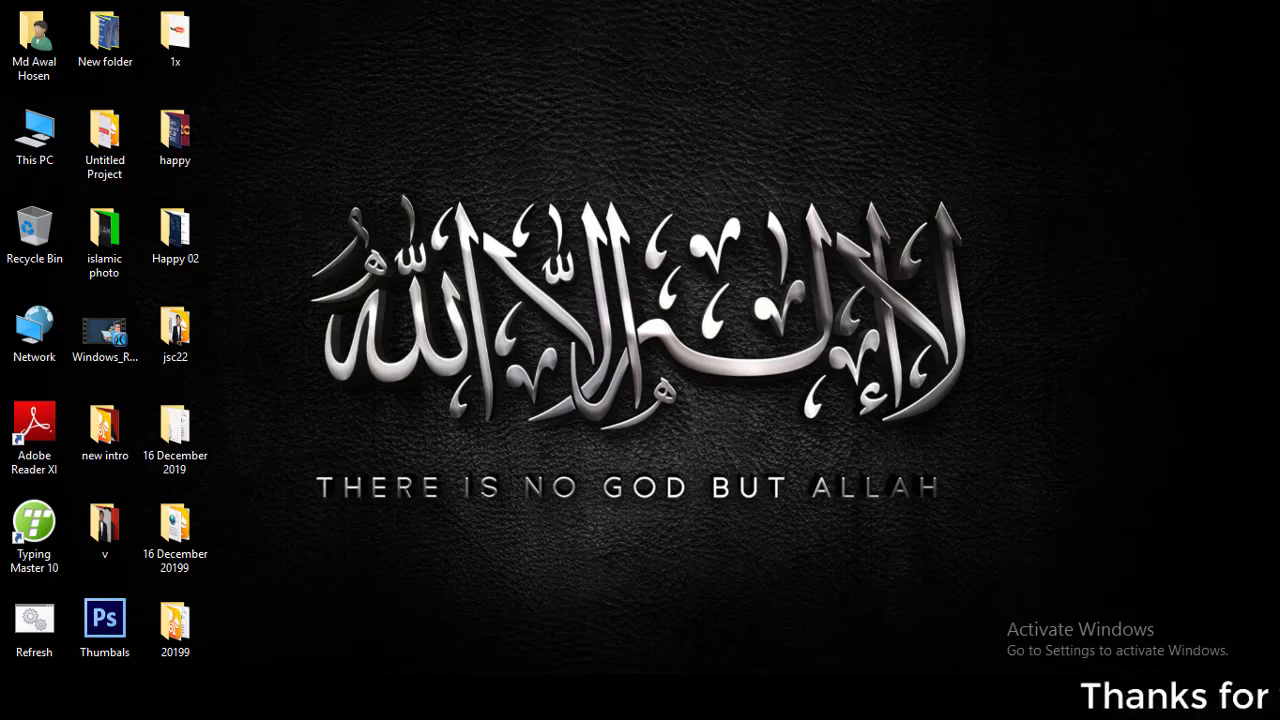
- Bring the Document1 three-part computer essay to the front from the taskbar
{"action": "left_click", "coordinate": [158, 655]}
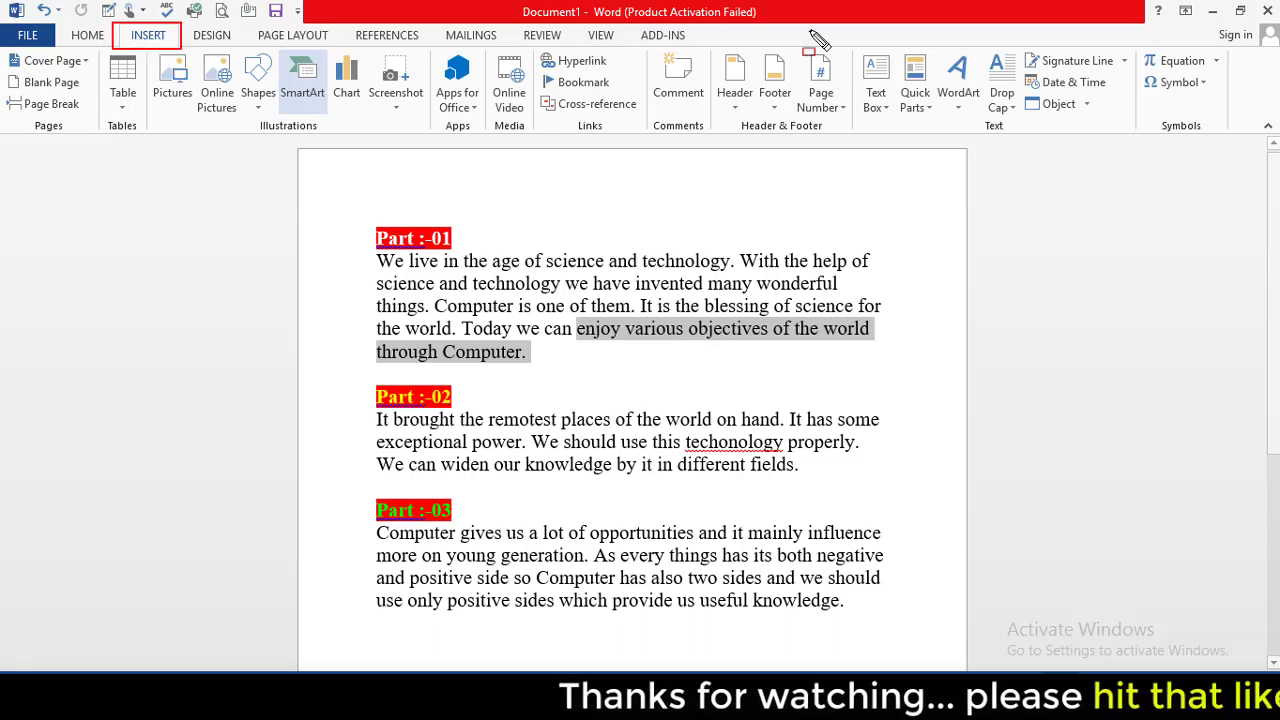
{"action": "left_click_drag", "start_coordinate": [903, 65], "coordinate": [934, 135]}
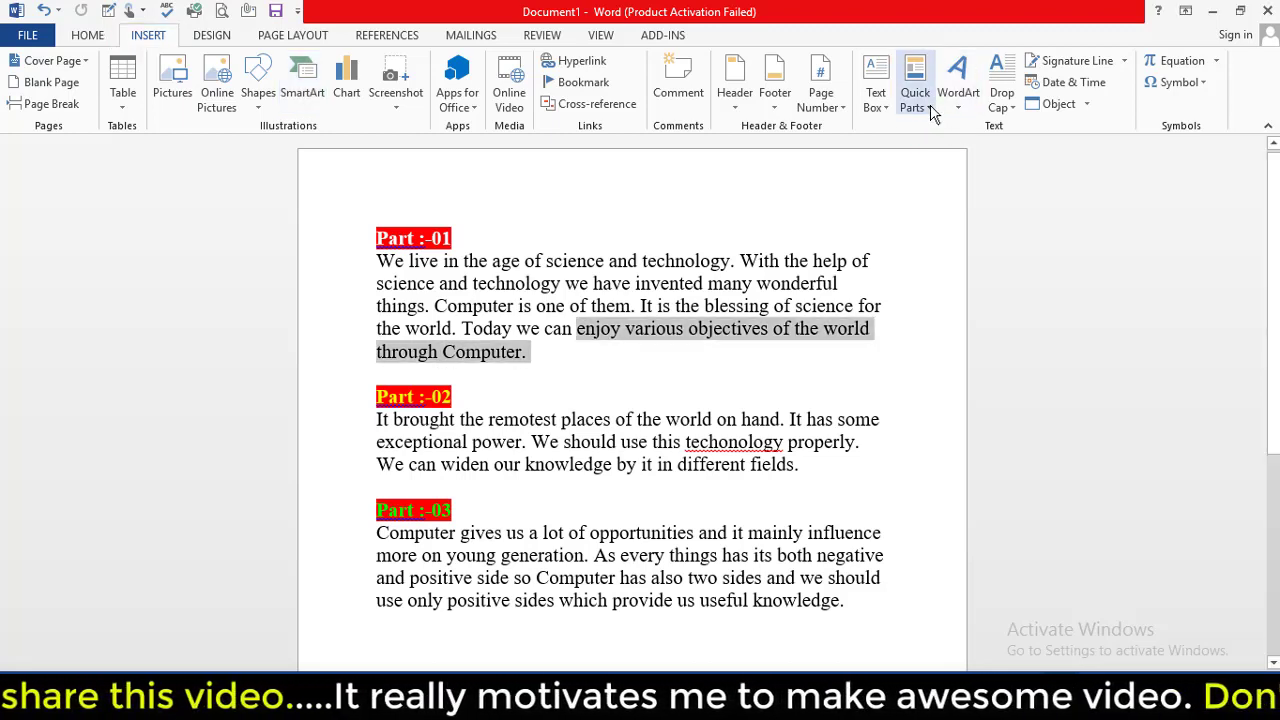
{"action": "left_click", "coordinate": [930, 108]}
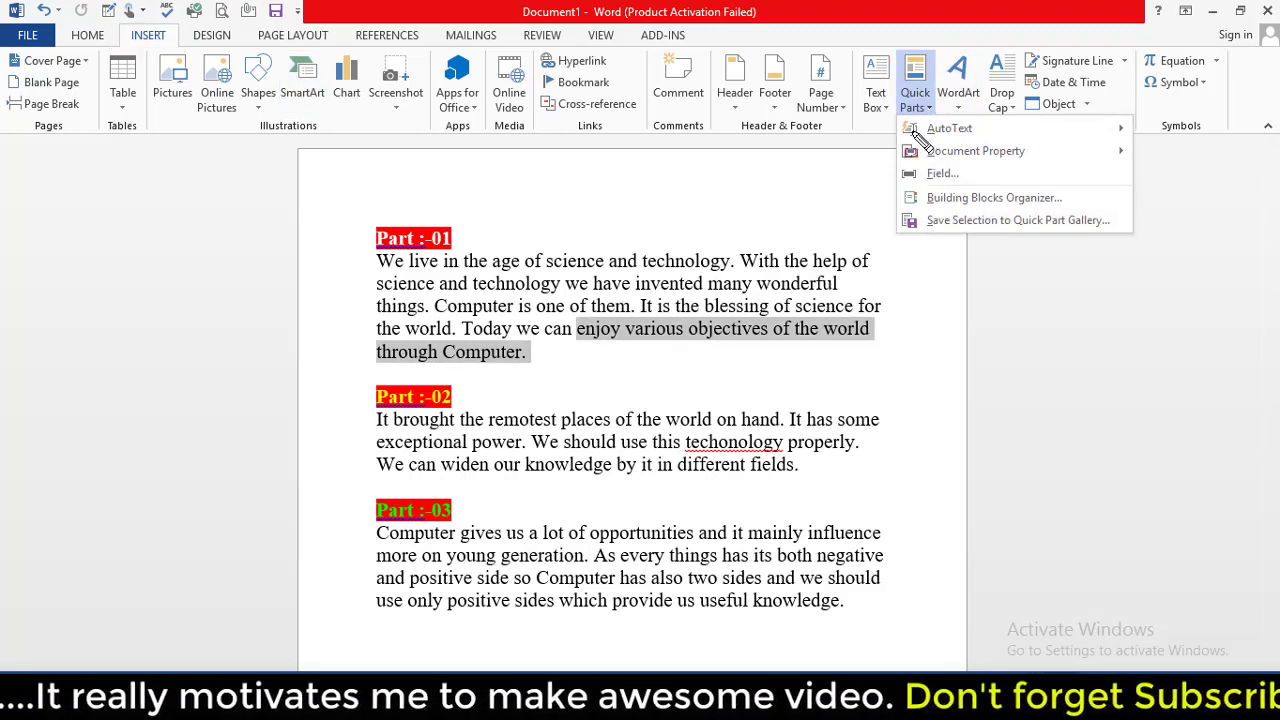
{"action": "left_click_drag", "start_coordinate": [893, 112], "coordinate": [1160, 258]}
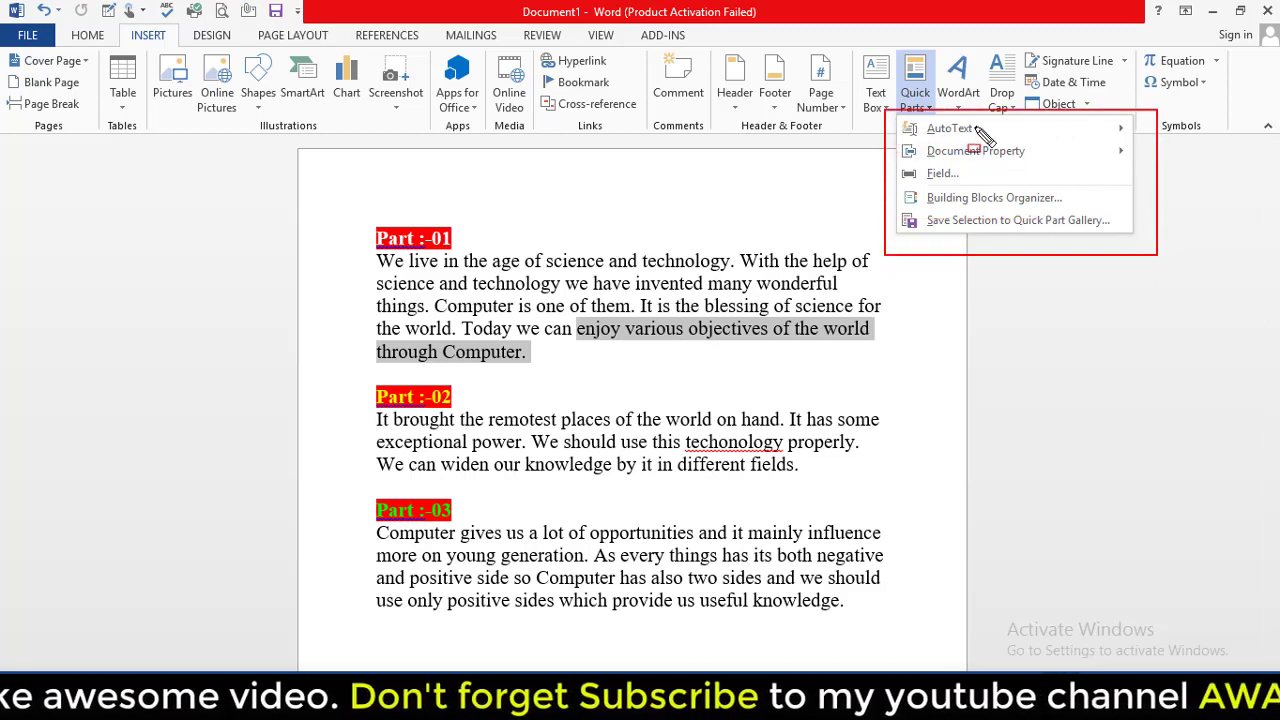
{"action": "left_click_drag", "start_coordinate": [893, 116], "coordinate": [1138, 138]}
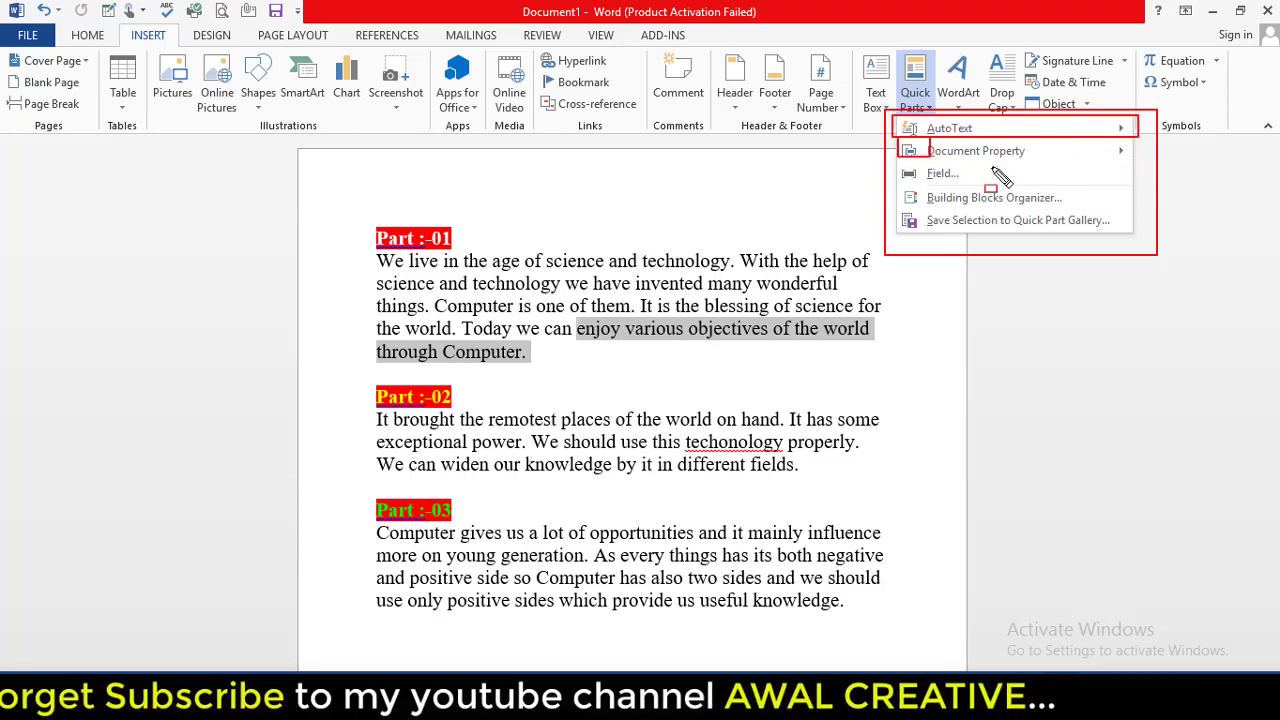
{"action": "left_click_drag", "start_coordinate": [898, 140], "coordinate": [1118, 161]}
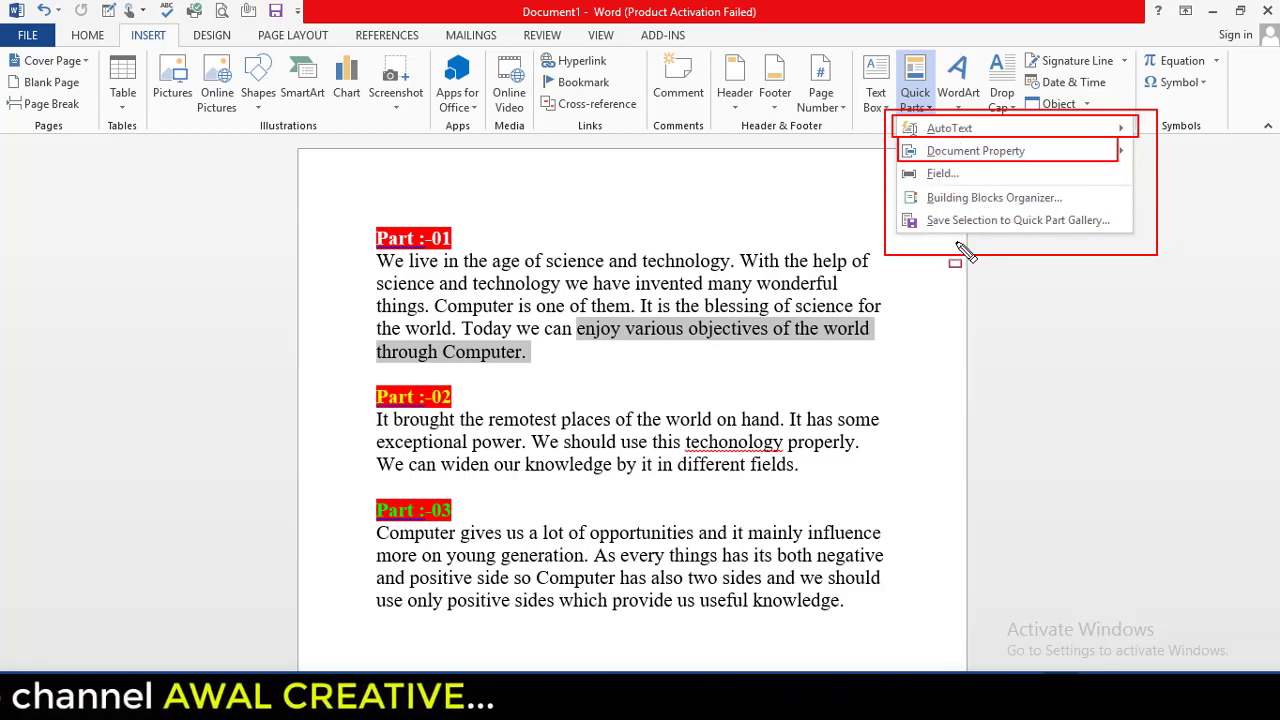
{"action": "key", "text": "Escape"}
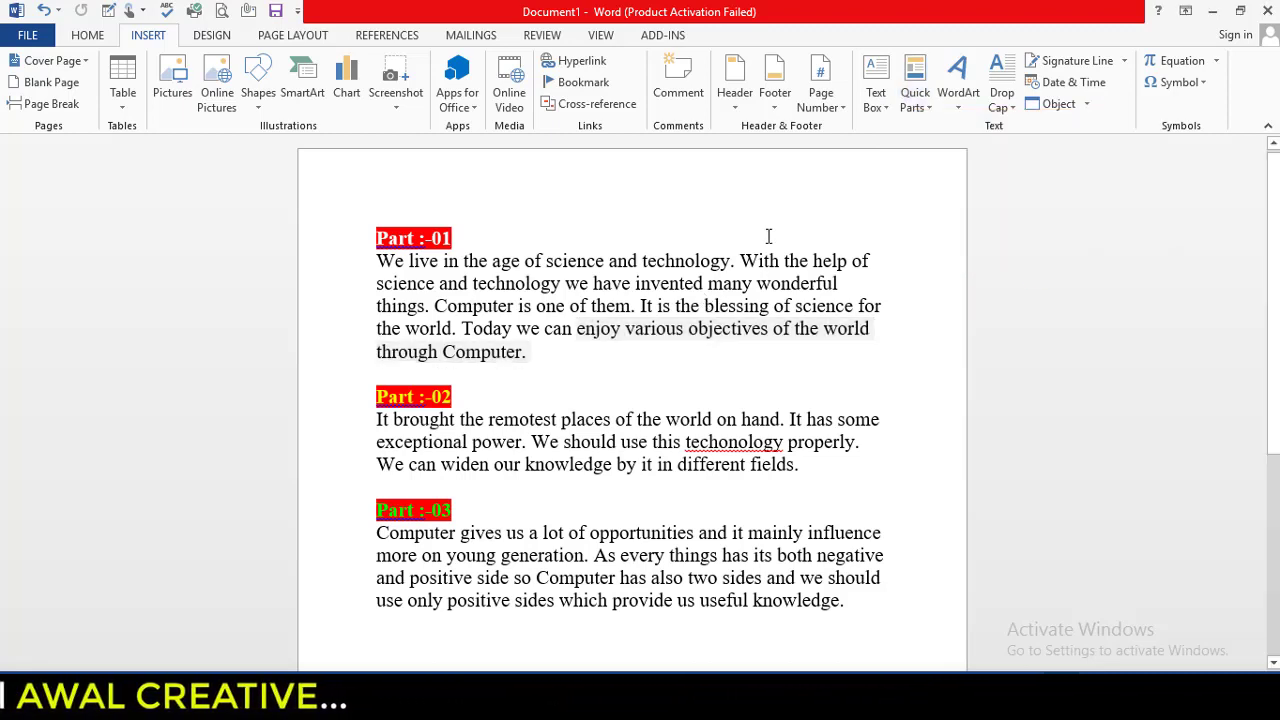
{"action": "left_click", "coordinate": [927, 114]}
{"action": "mouse_move", "coordinate": [949, 128]}
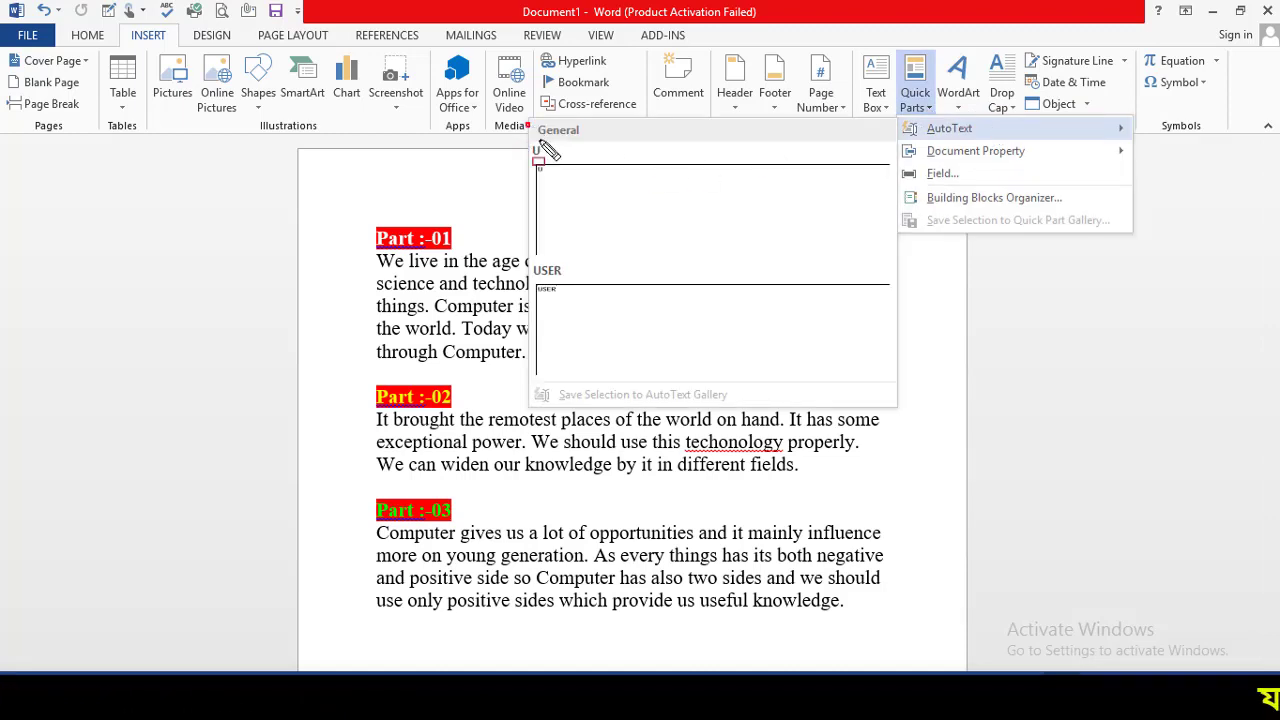
{"action": "mouse_move", "coordinate": [525, 122]}
{"action": "left_mouse_down"}
{"action": "mouse_move", "coordinate": [777, 377]}
{"action": "mouse_move", "coordinate": [896, 410]}
{"action": "left_mouse_up"}
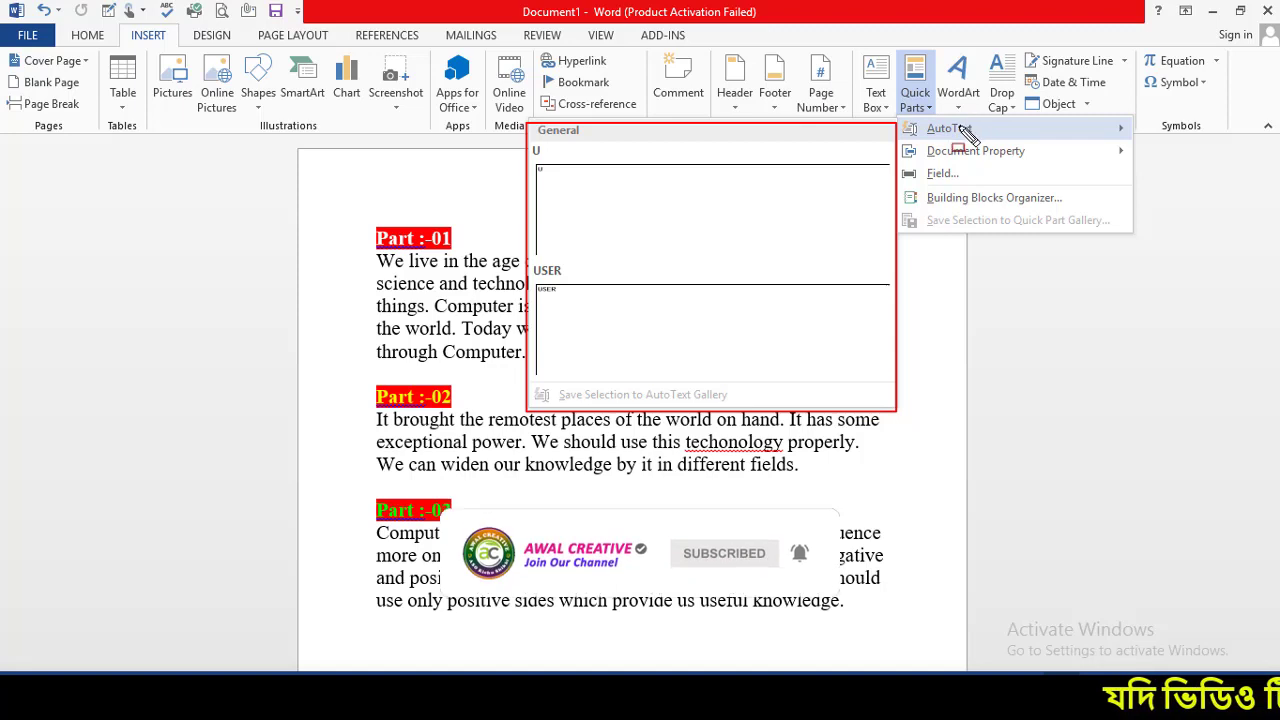
{"action": "key", "text": "Escape"}
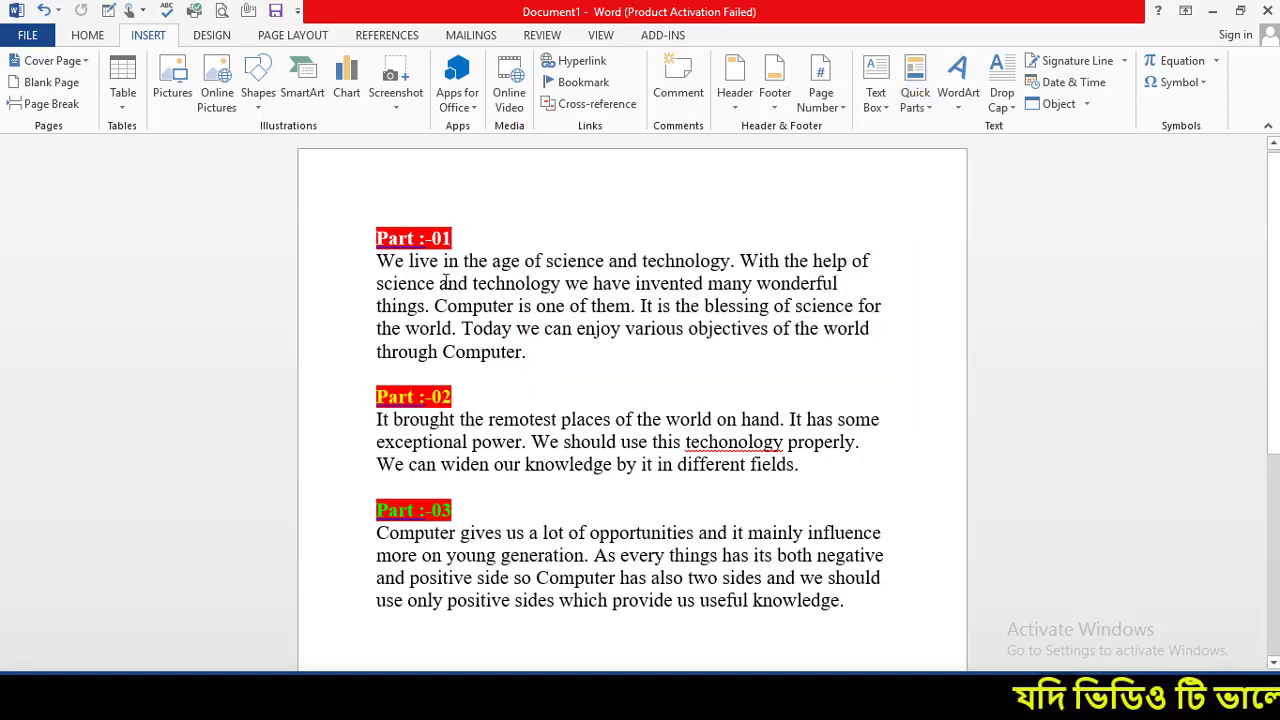
{"action": "left_click_drag", "start_coordinate": [397, 254], "coordinate": [858, 602]}
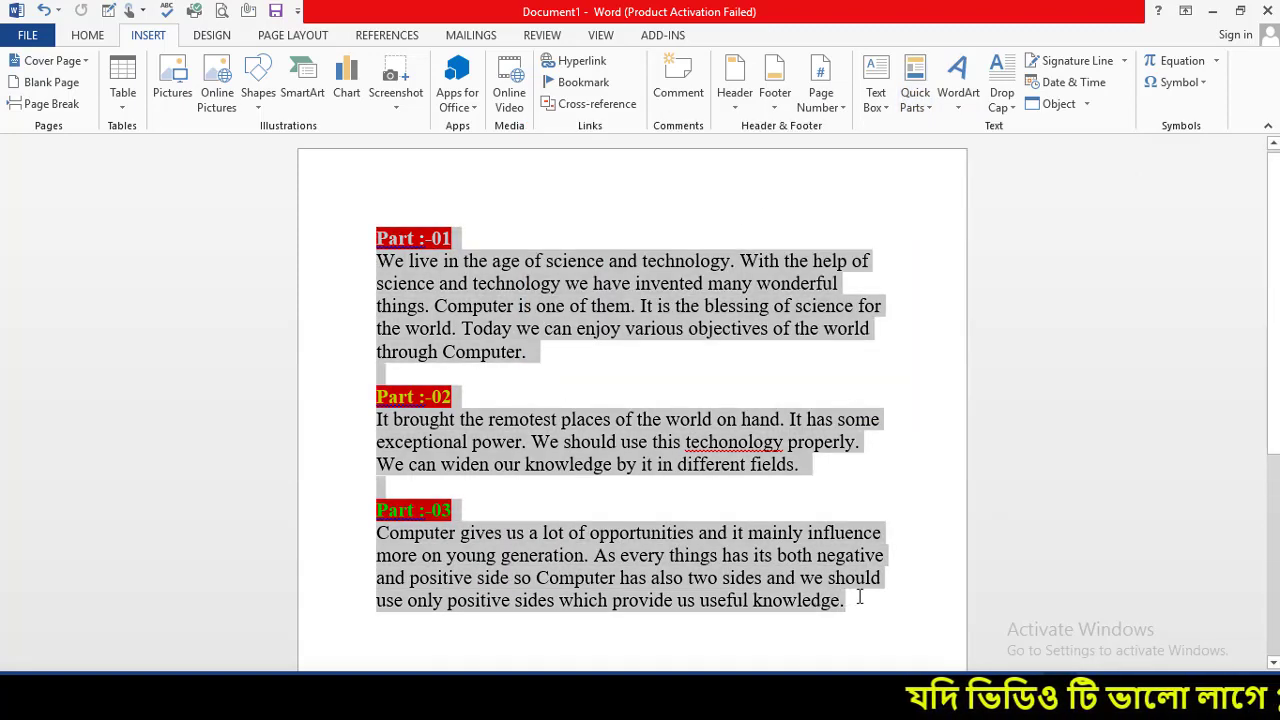
{"action": "left_click", "coordinate": [480, 354]}
{"action": "left_click_drag", "start_coordinate": [532, 357], "coordinate": [378, 236]}
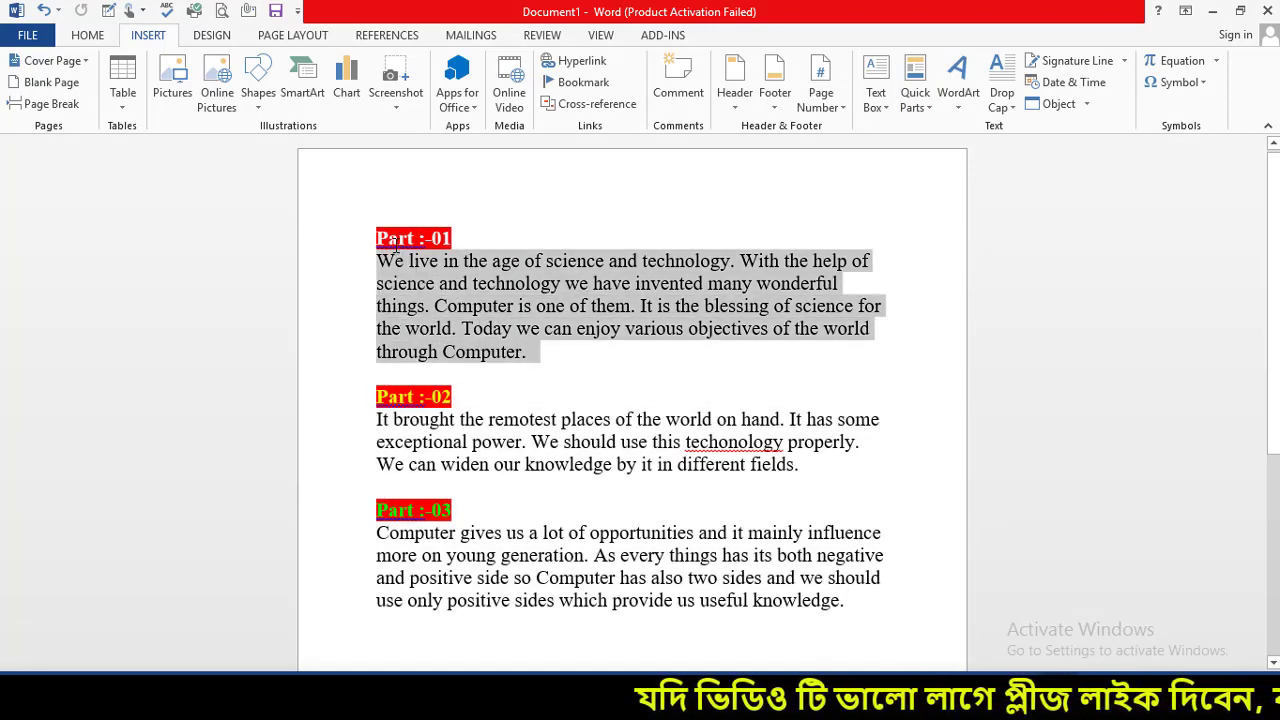
{"action": "right_click", "coordinate": [516, 306]}
{"action": "left_click", "coordinate": [562, 336]}
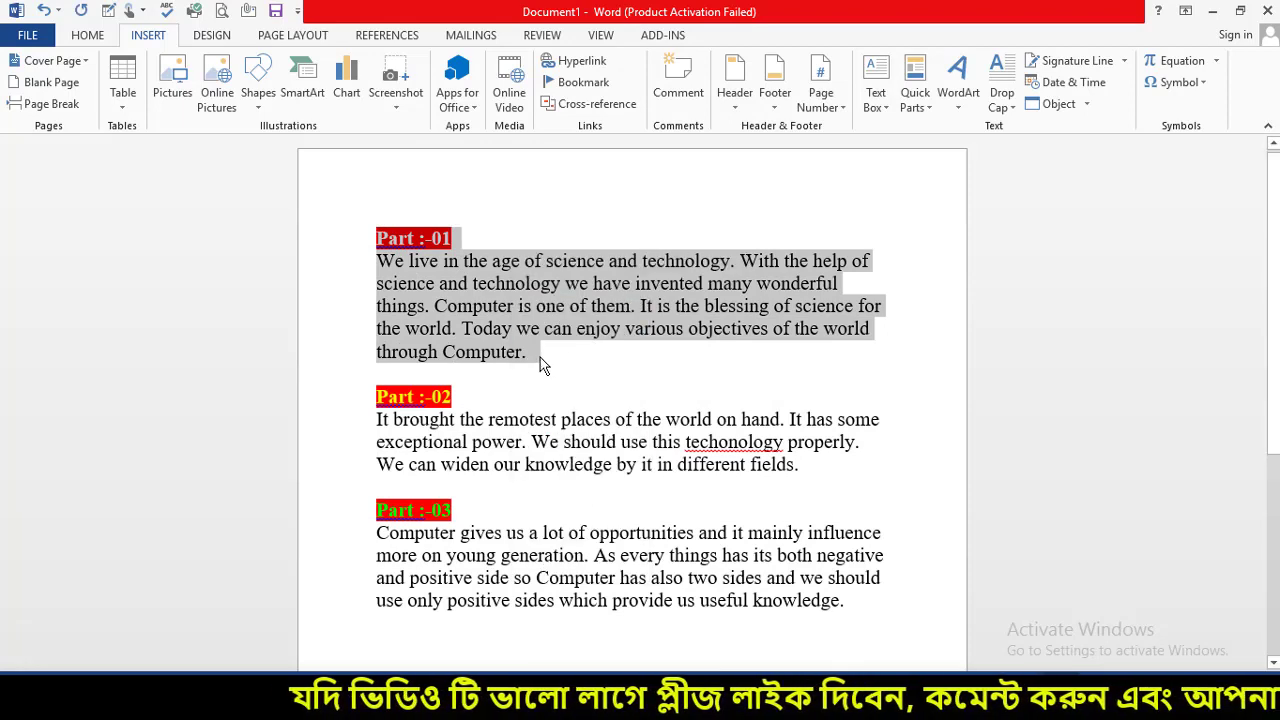
{"action": "left_click", "coordinate": [540, 358]}
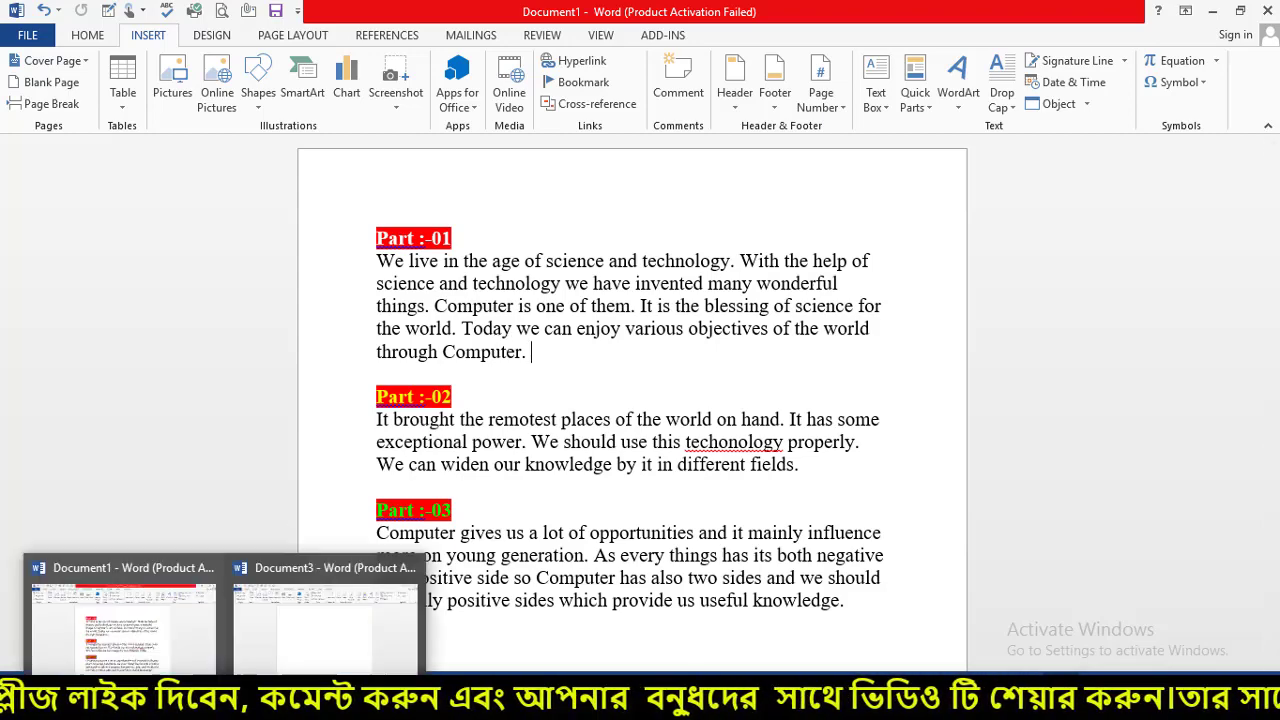
{"action": "left_click", "coordinate": [312, 632]}
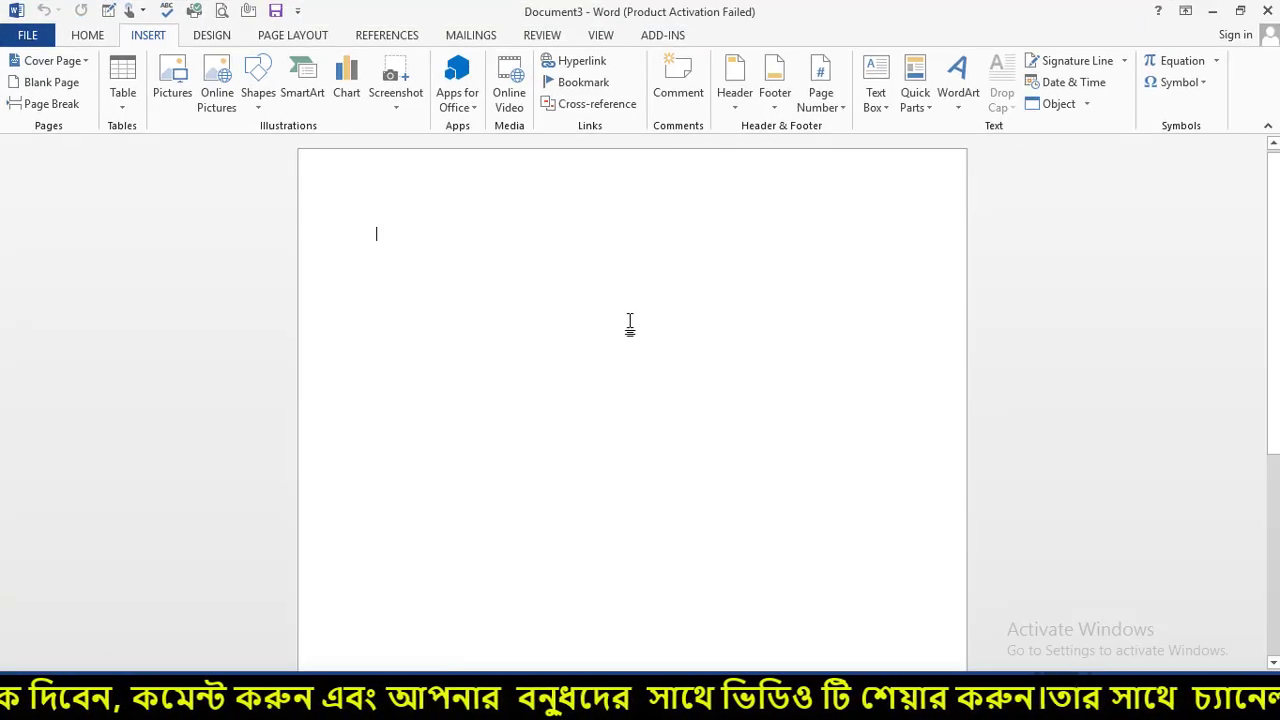
{"action": "left_click", "coordinate": [925, 100]}
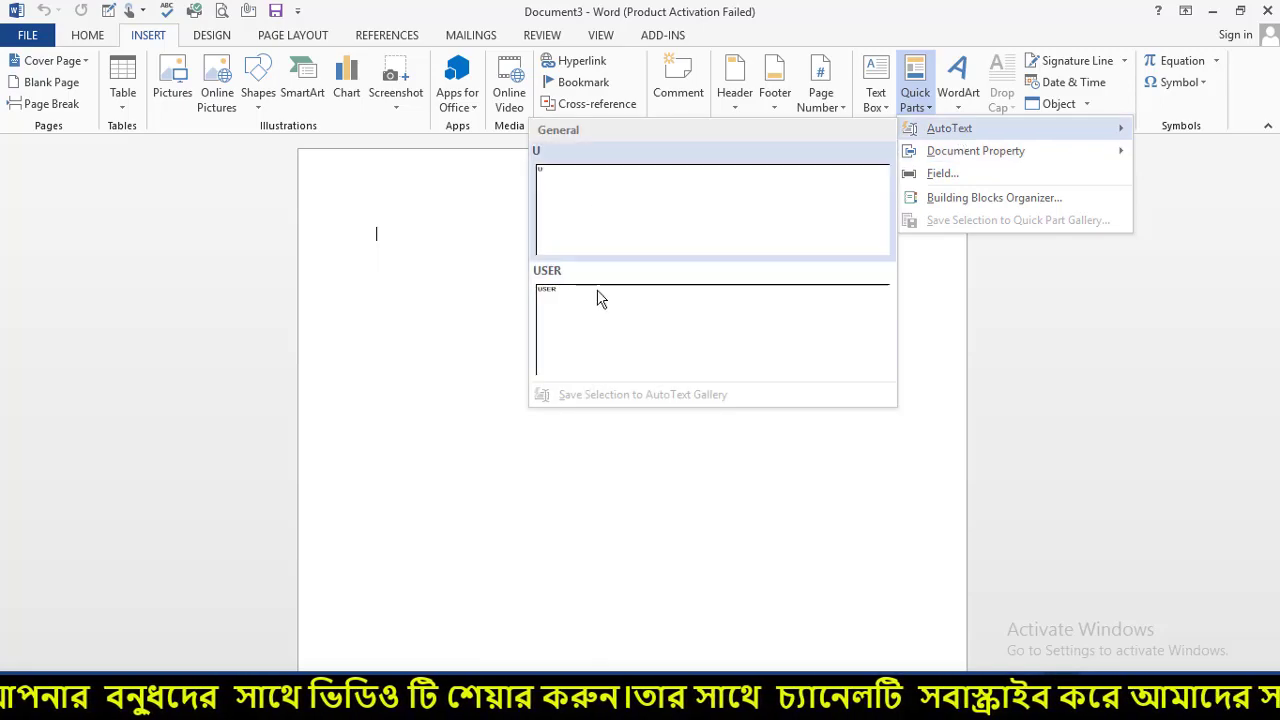
{"action": "key", "text": "Escape"}
{"action": "left_click", "coordinate": [416, 329]}
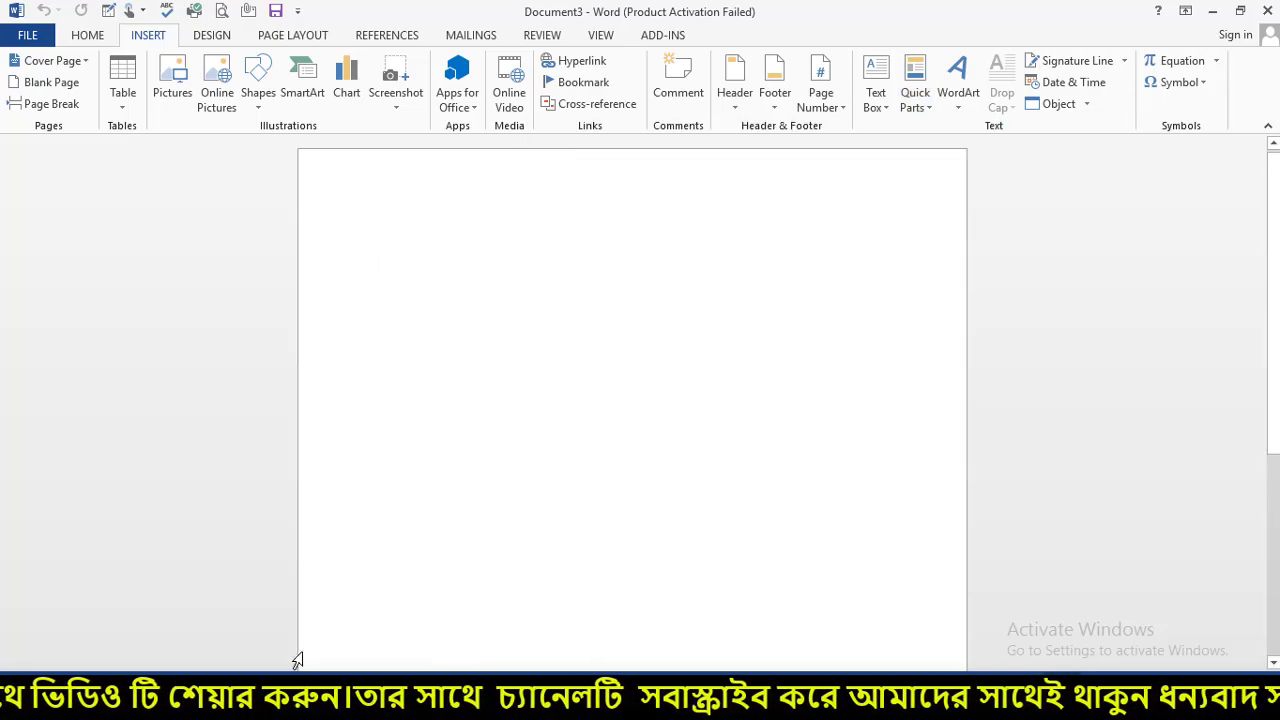
{"action": "left_click", "coordinate": [183, 633]}
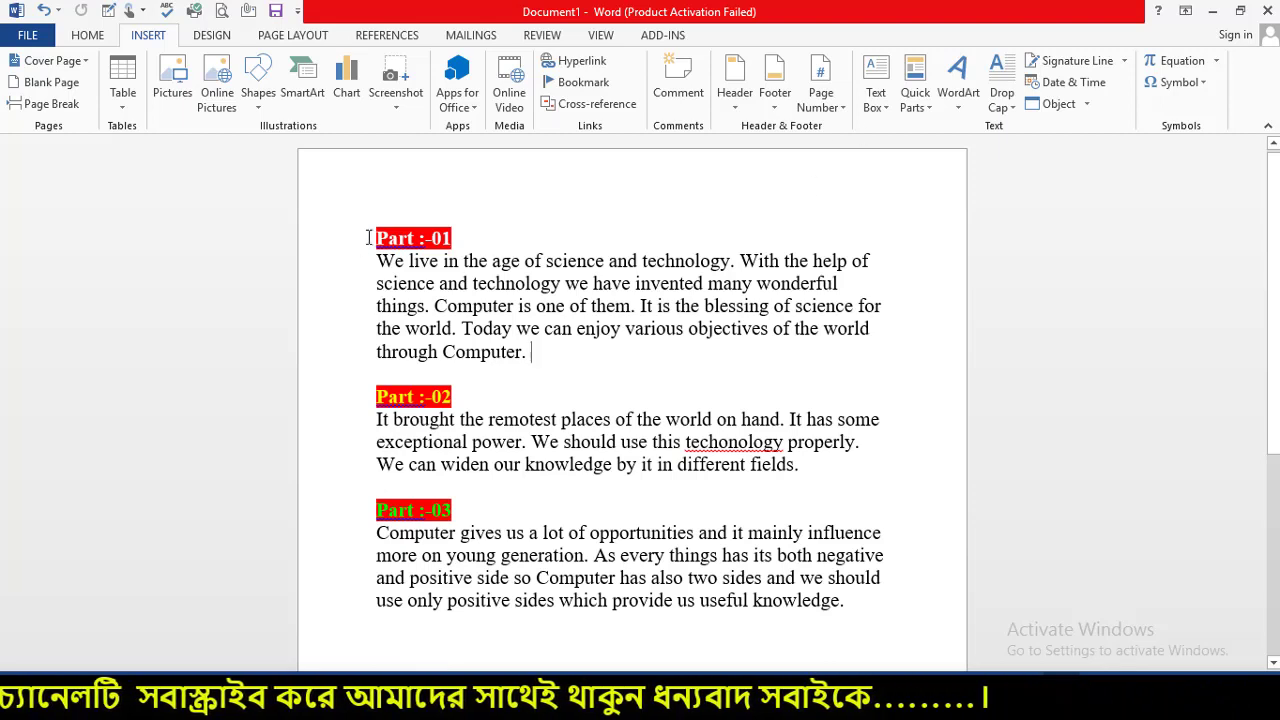
- Select the Part :-01 heading and paragraph and start saving it to the Quick Part Gallery
{"action": "left_click_drag", "start_coordinate": [368, 237], "coordinate": [540, 352]}
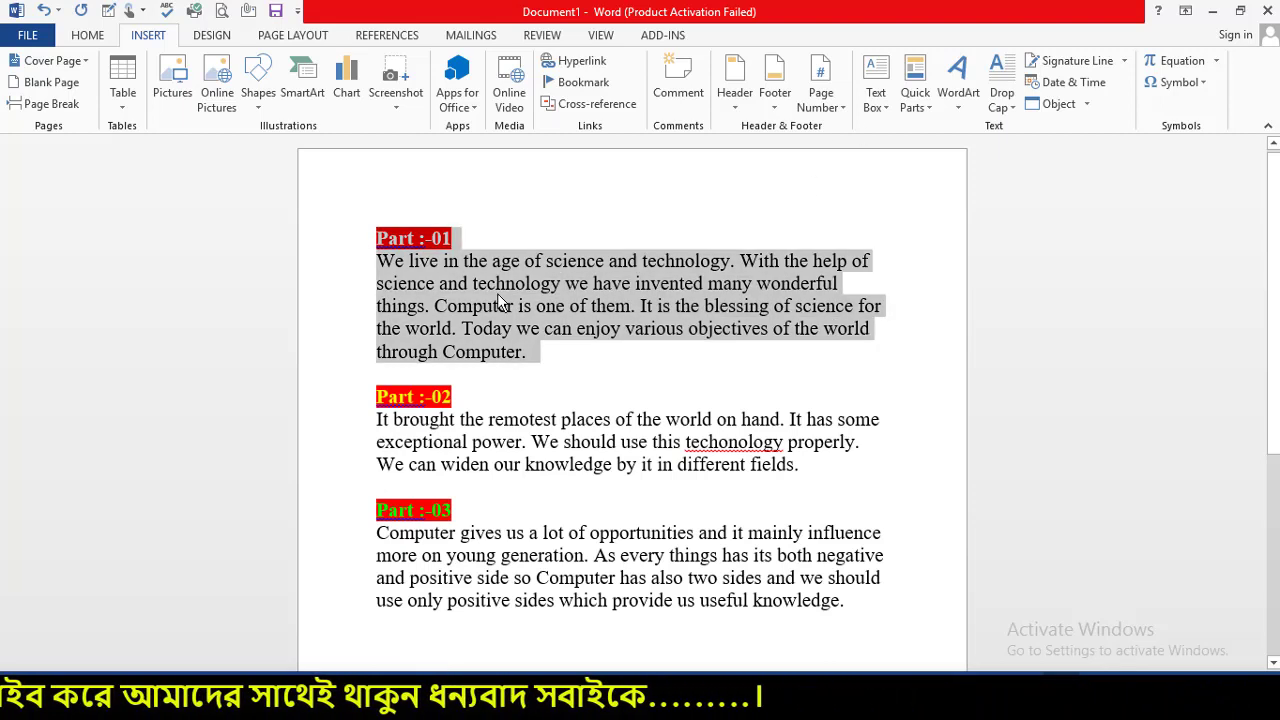
{"action": "left_click", "coordinate": [930, 104]}
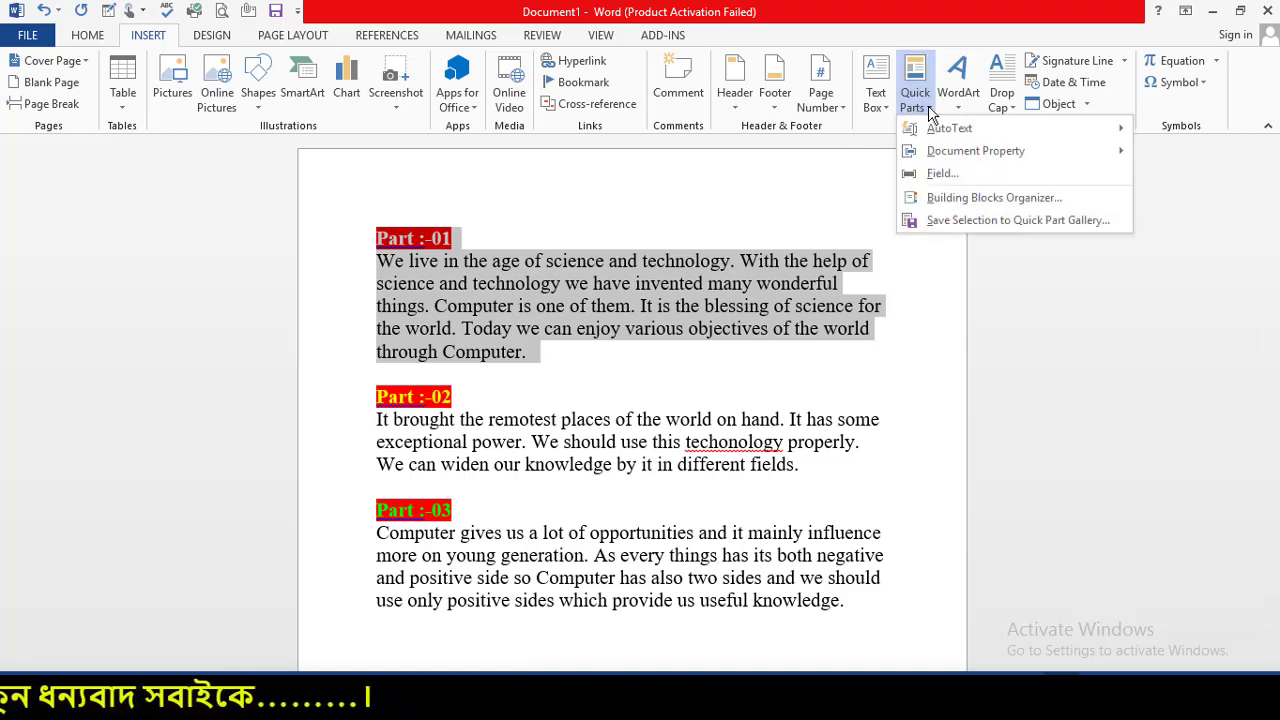
{"action": "mouse_move", "coordinate": [949, 128]}
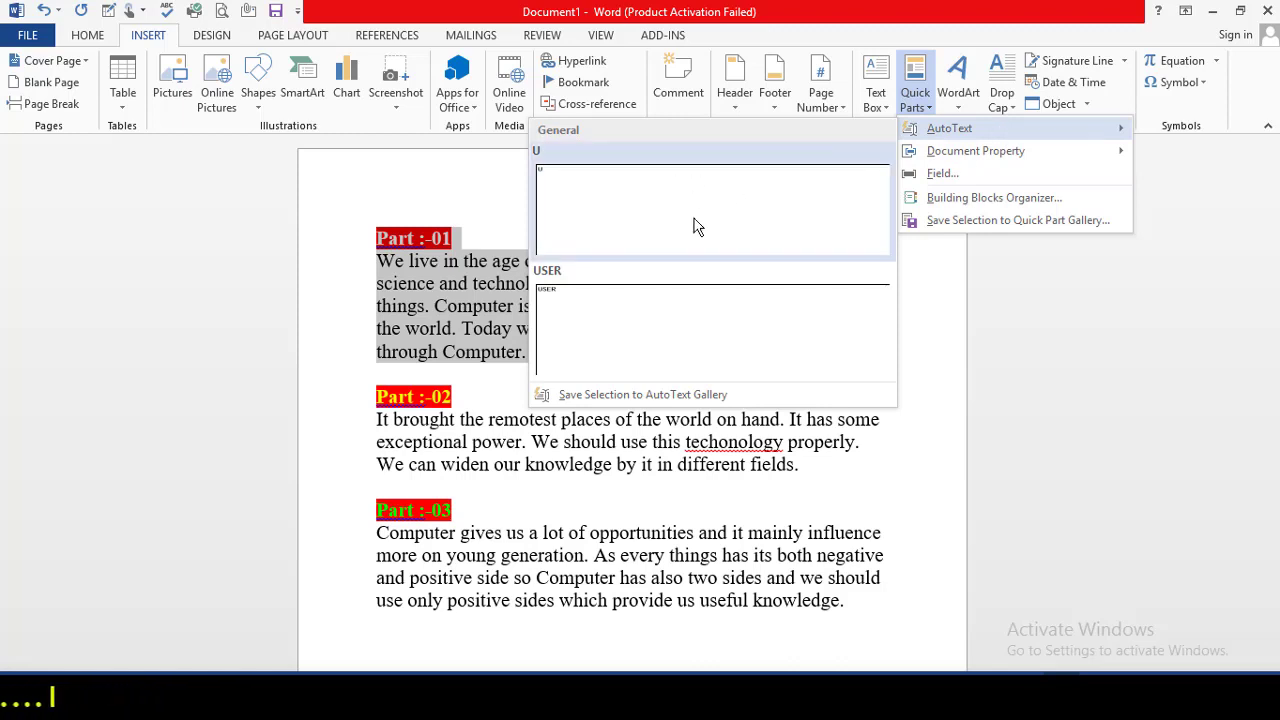
{"action": "left_click", "coordinate": [1022, 222]}
- Save the Part :-01 section as an AutoText building block in the General category
{"action": "left_click_drag", "start_coordinate": [745, 163], "coordinate": [755, 213]}
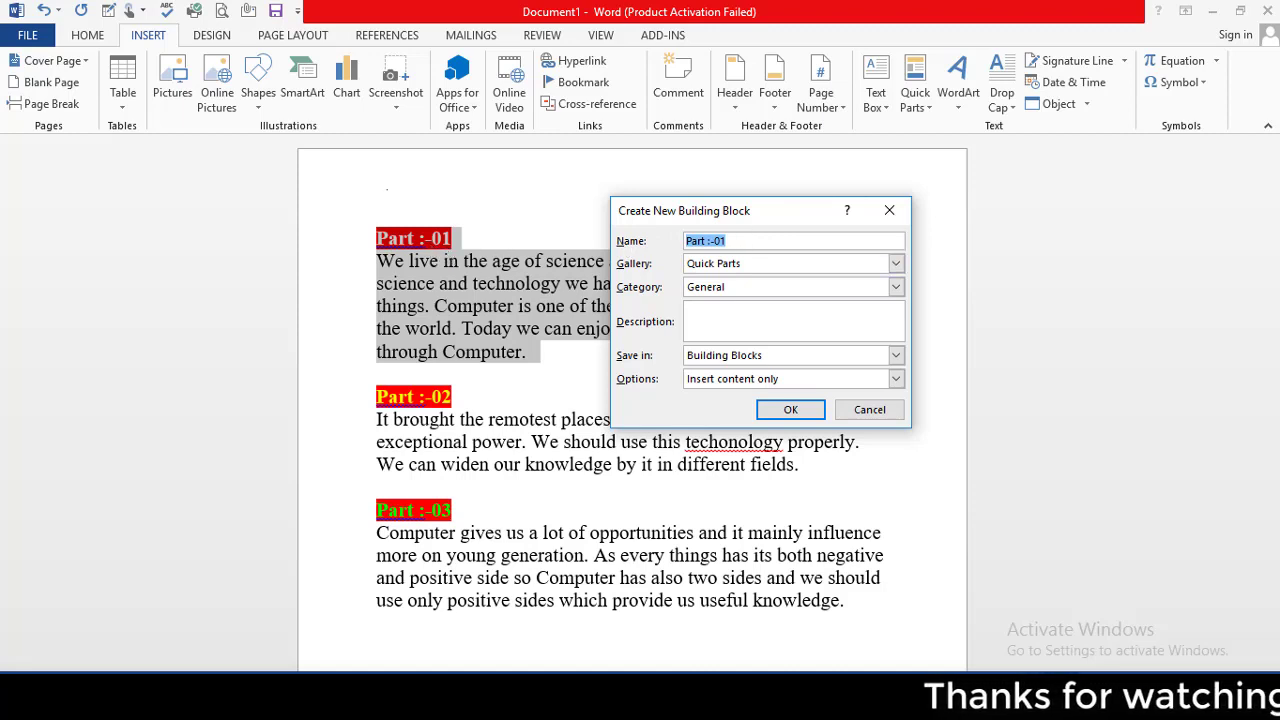
{"action": "left_click_drag", "start_coordinate": [345, 198], "coordinate": [517, 271]}
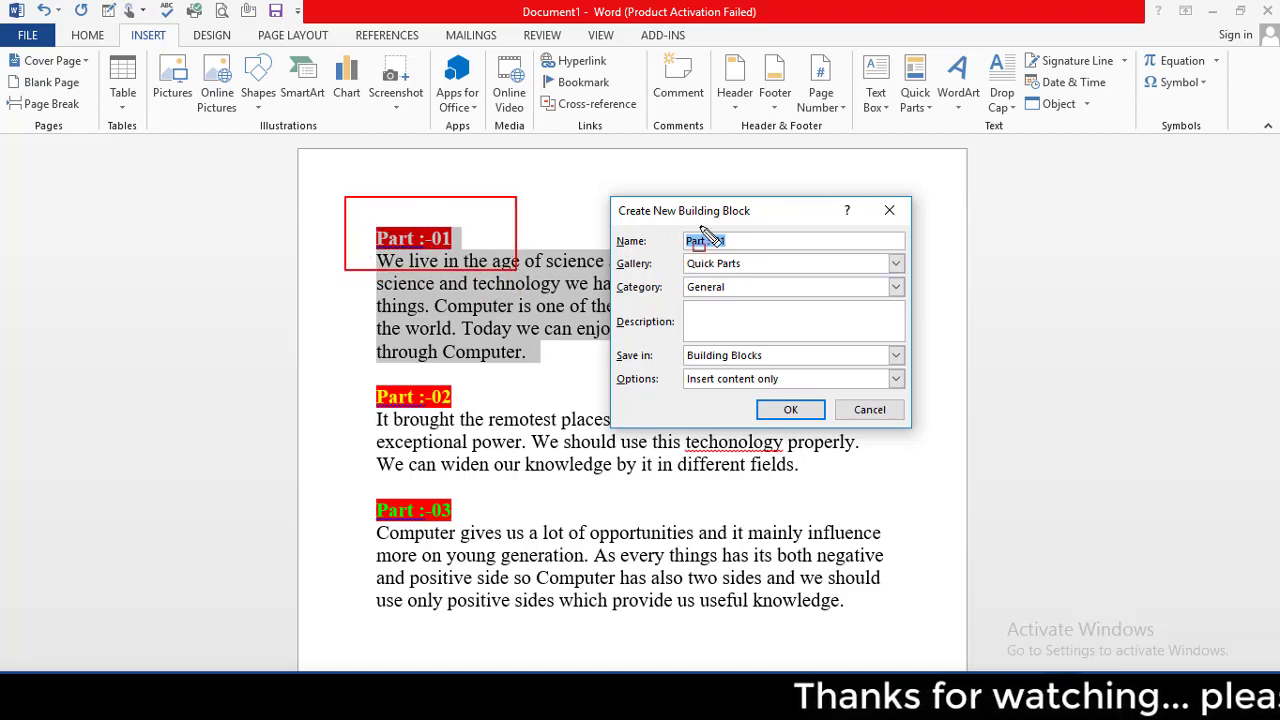
{"action": "mouse_move", "coordinate": [654, 222]}
{"action": "left_mouse_down"}
{"action": "mouse_move", "coordinate": [688, 248]}
{"action": "mouse_move", "coordinate": [782, 270]}
{"action": "left_mouse_up"}
{"action": "key", "text": "Escape"}
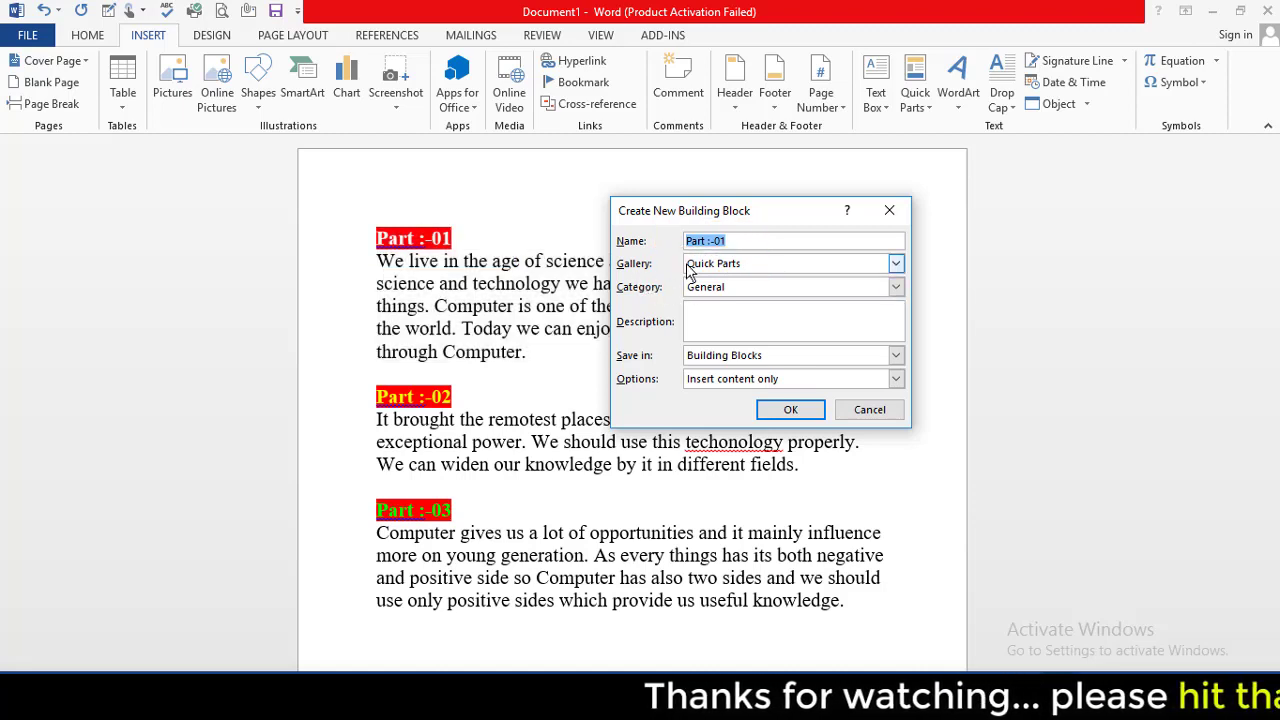
{"action": "left_click", "coordinate": [727, 263]}
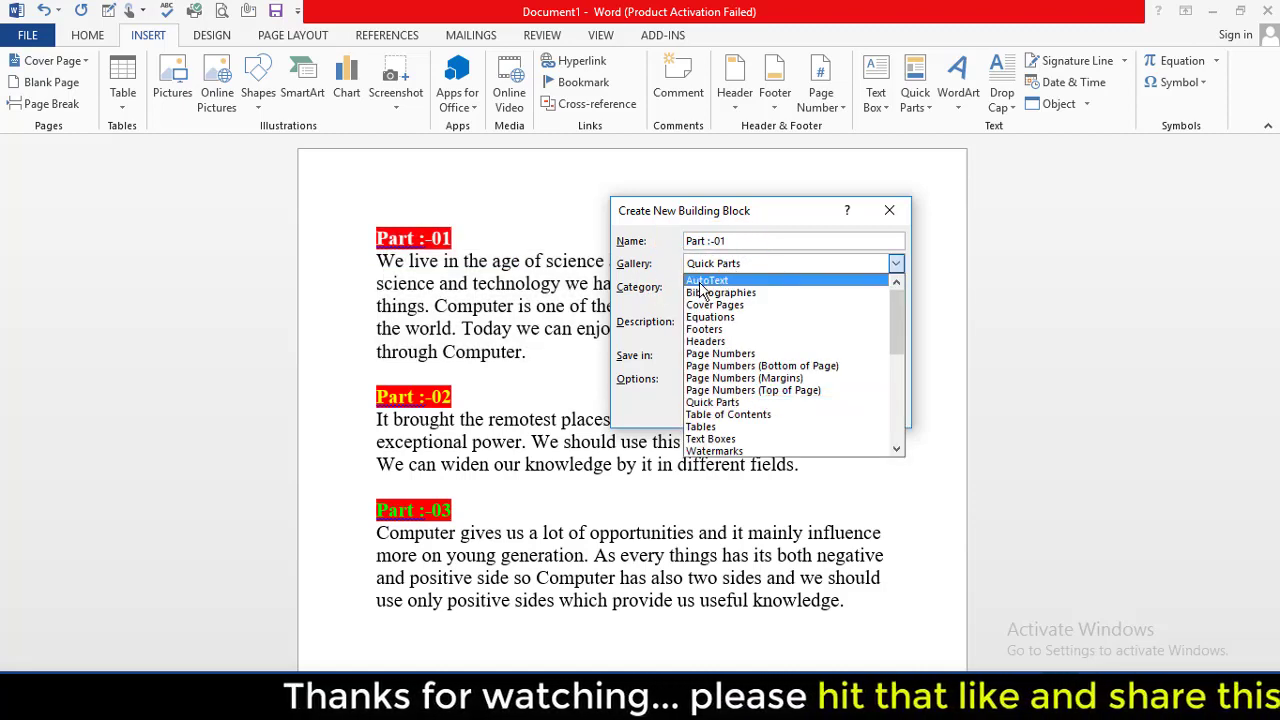
{"action": "left_click", "coordinate": [706, 280]}
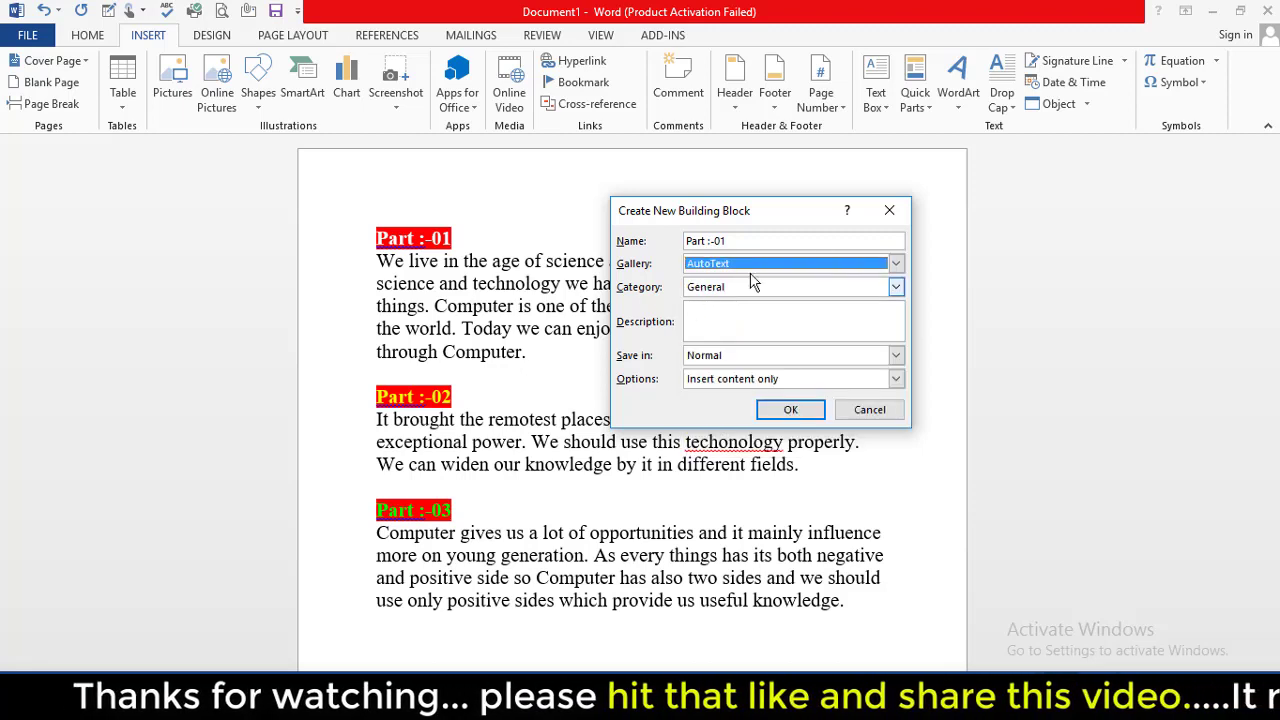
{"action": "left_click", "coordinate": [740, 287]}
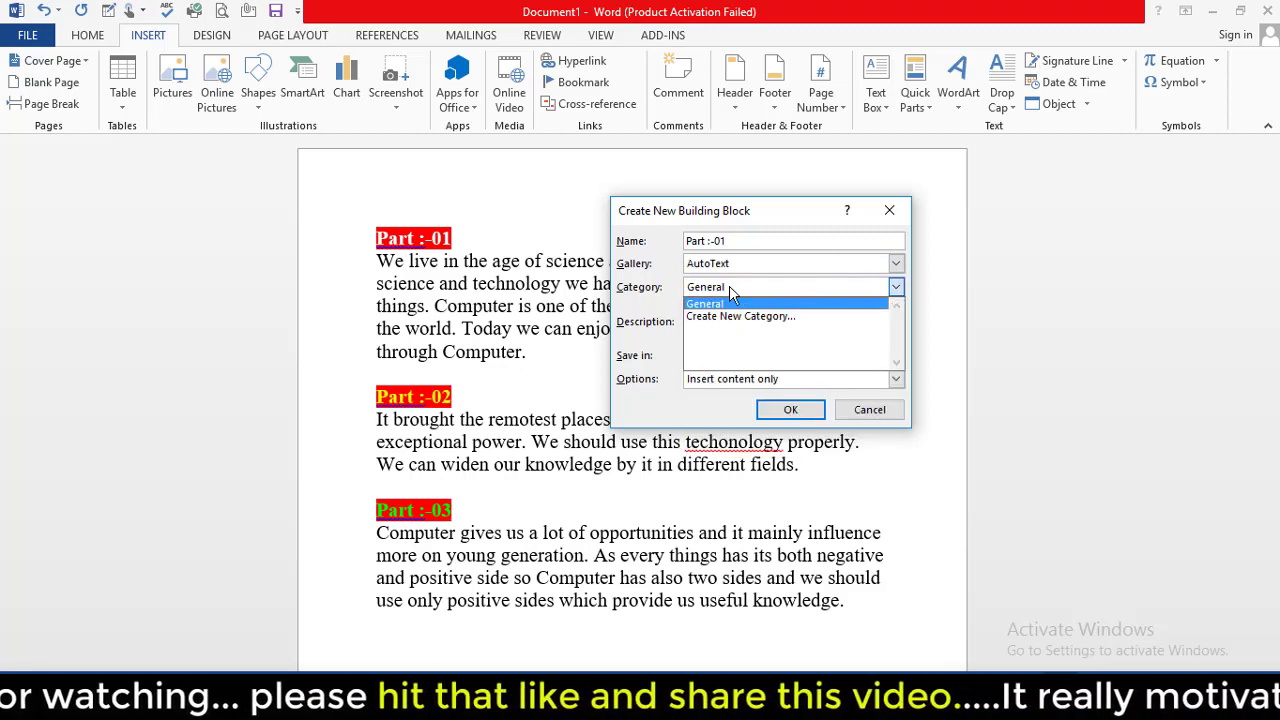
{"action": "left_click", "coordinate": [731, 291]}
{"action": "left_click", "coordinate": [734, 321]}
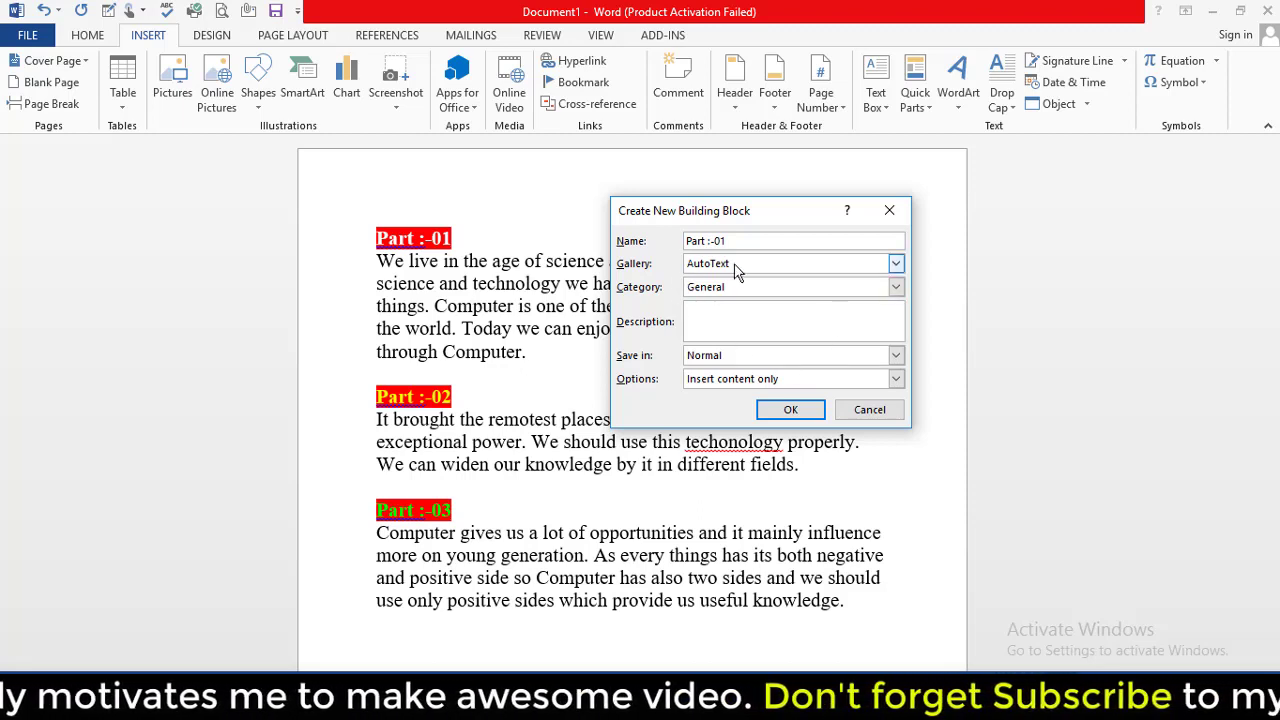
{"action": "left_click", "coordinate": [788, 411]}
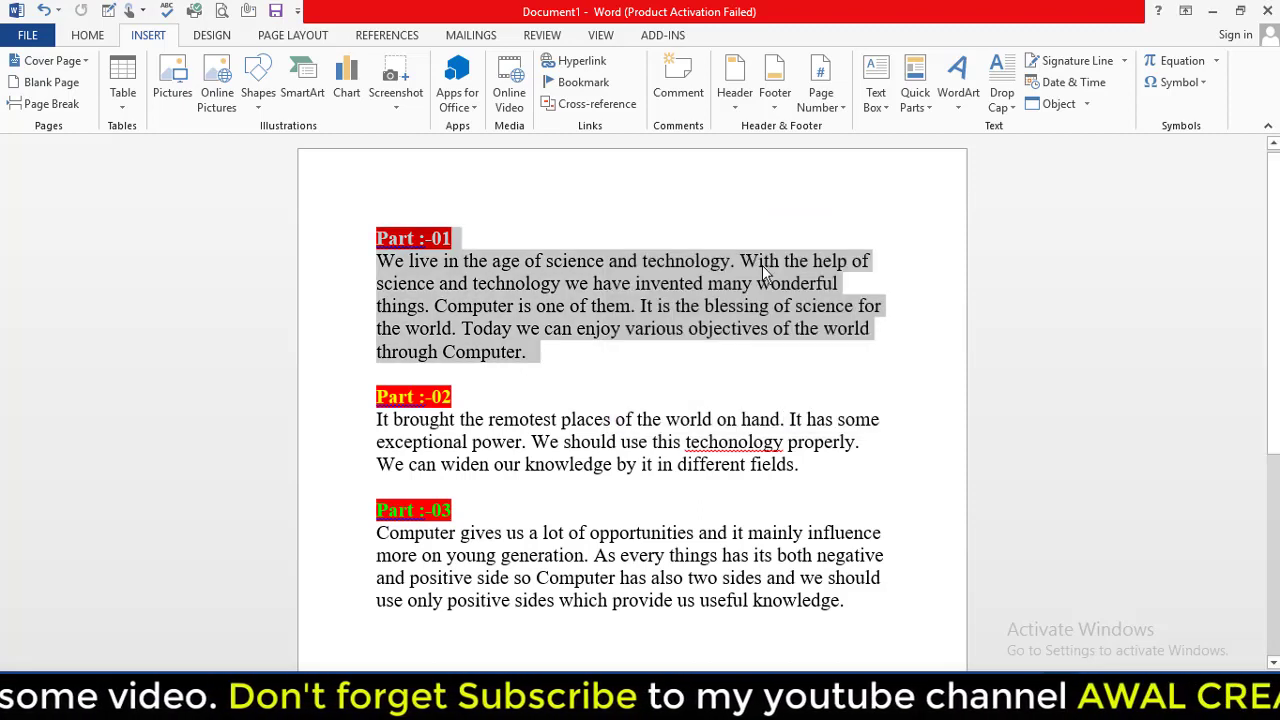
- Check the Quick Parts list, then switch between the blank Document3 and the Document1 essay
{"action": "left_click", "coordinate": [926, 106]}
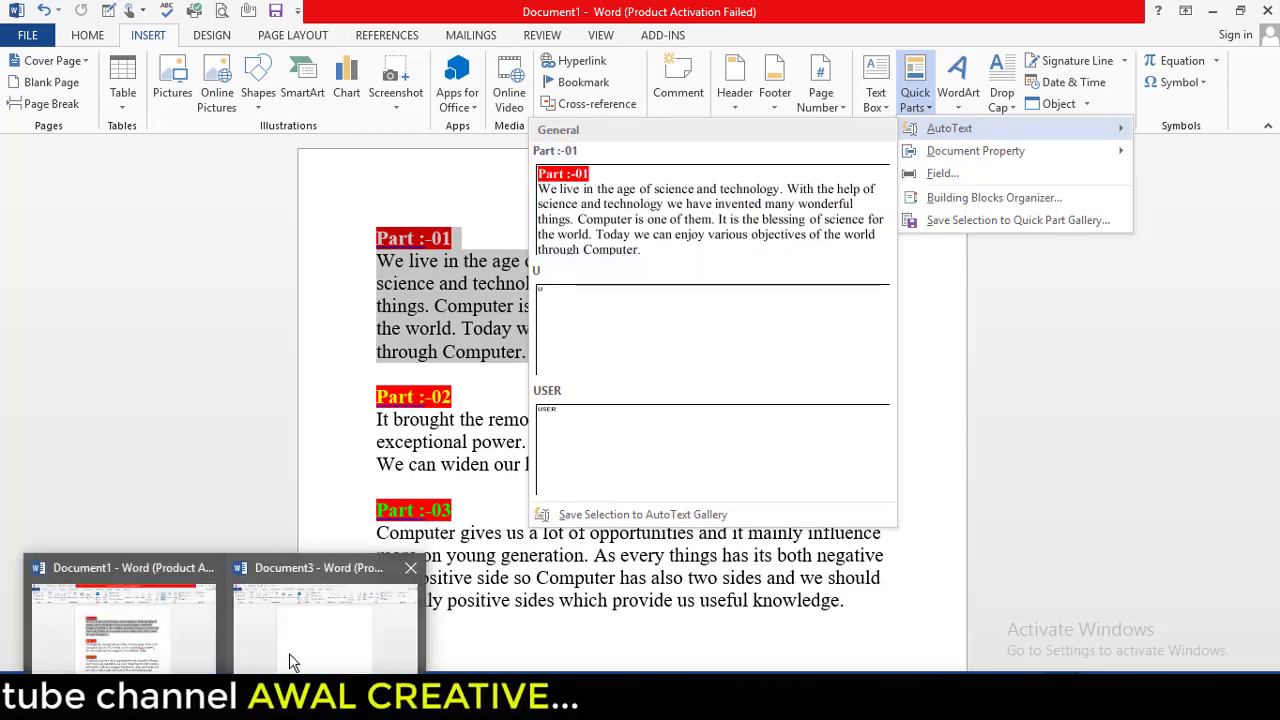
{"action": "left_click", "coordinate": [289, 653]}
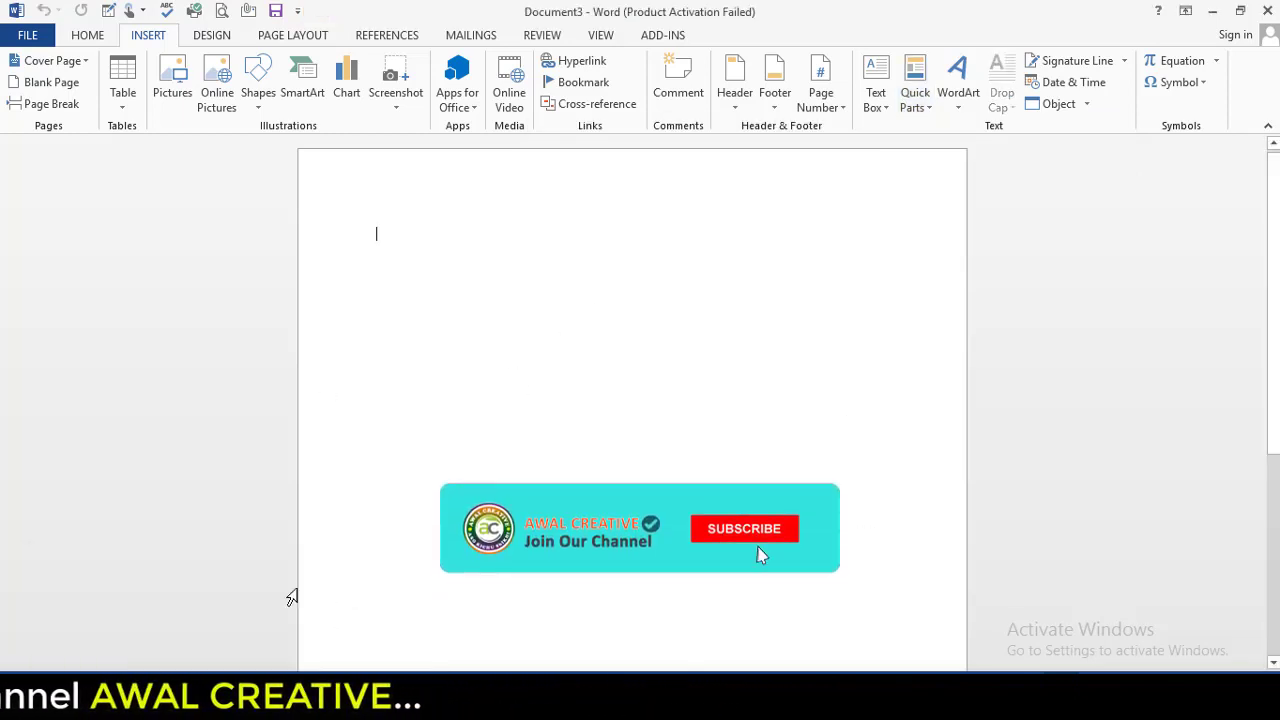
{"action": "left_click", "coordinate": [170, 617]}
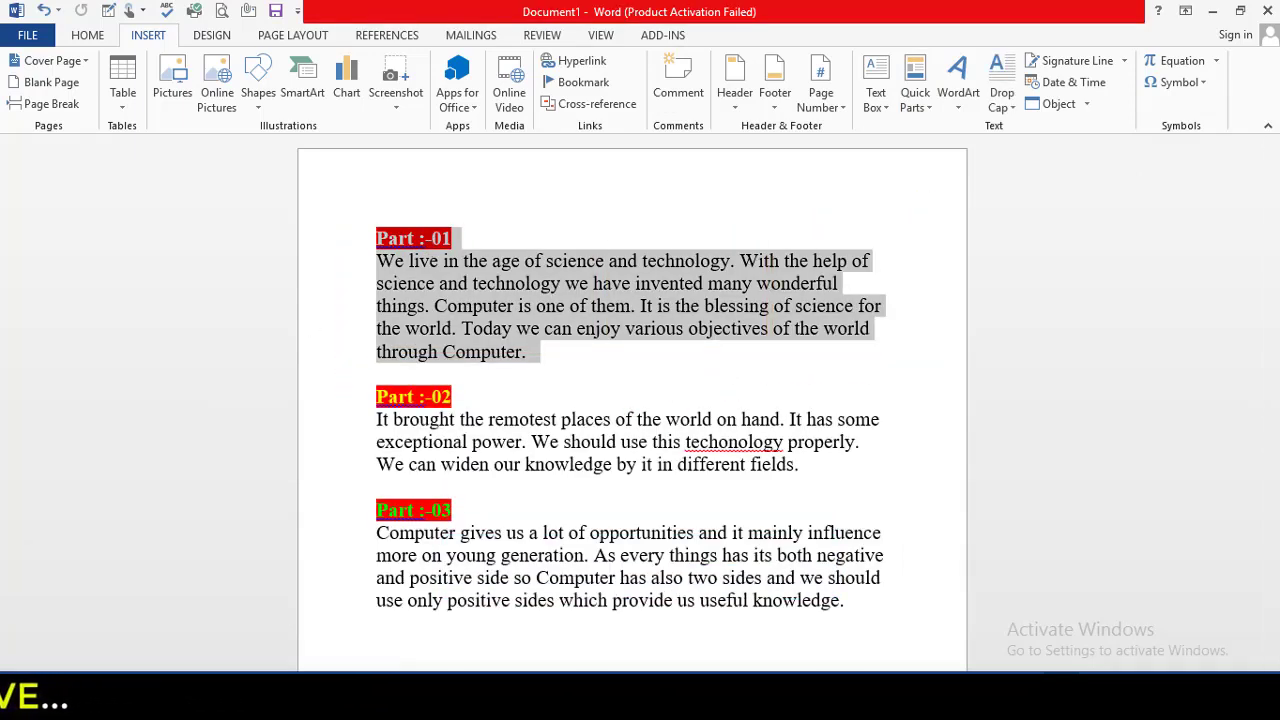
{"action": "left_click", "coordinate": [372, 630]}
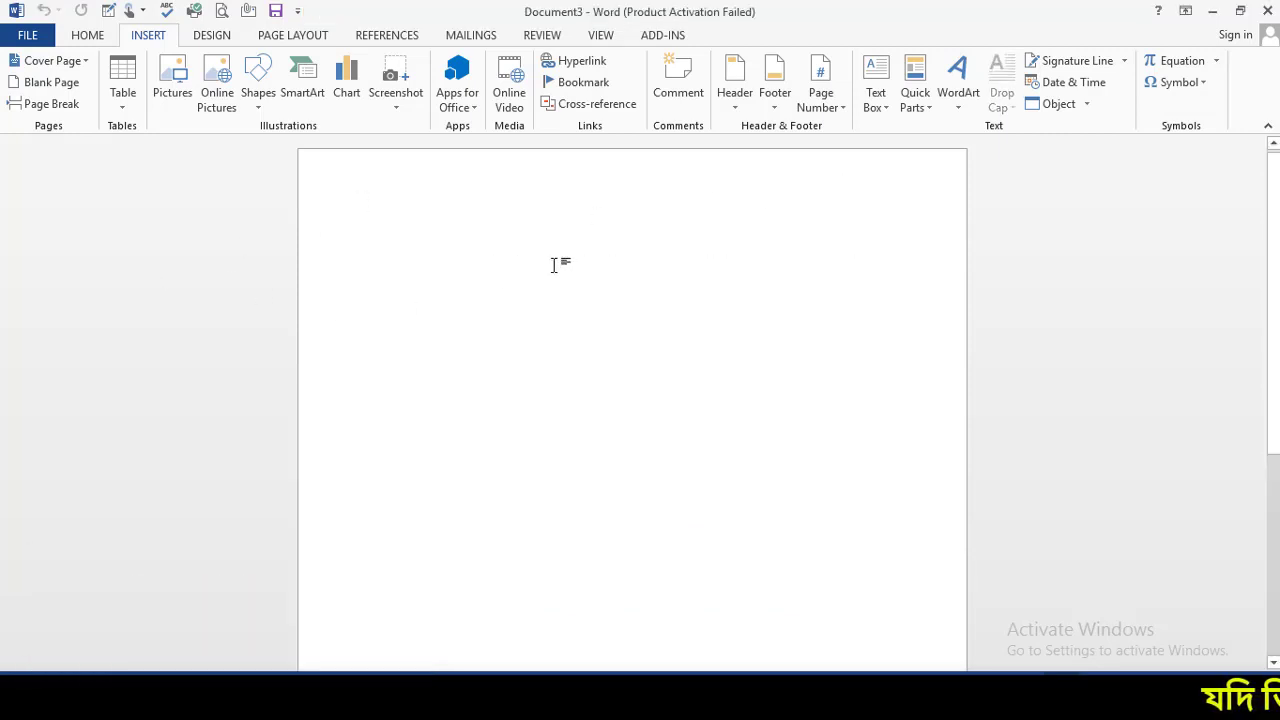
- Browse the Text Box and AutoText galleries in Document3, then close Document3
{"action": "left_click", "coordinate": [919, 107]}
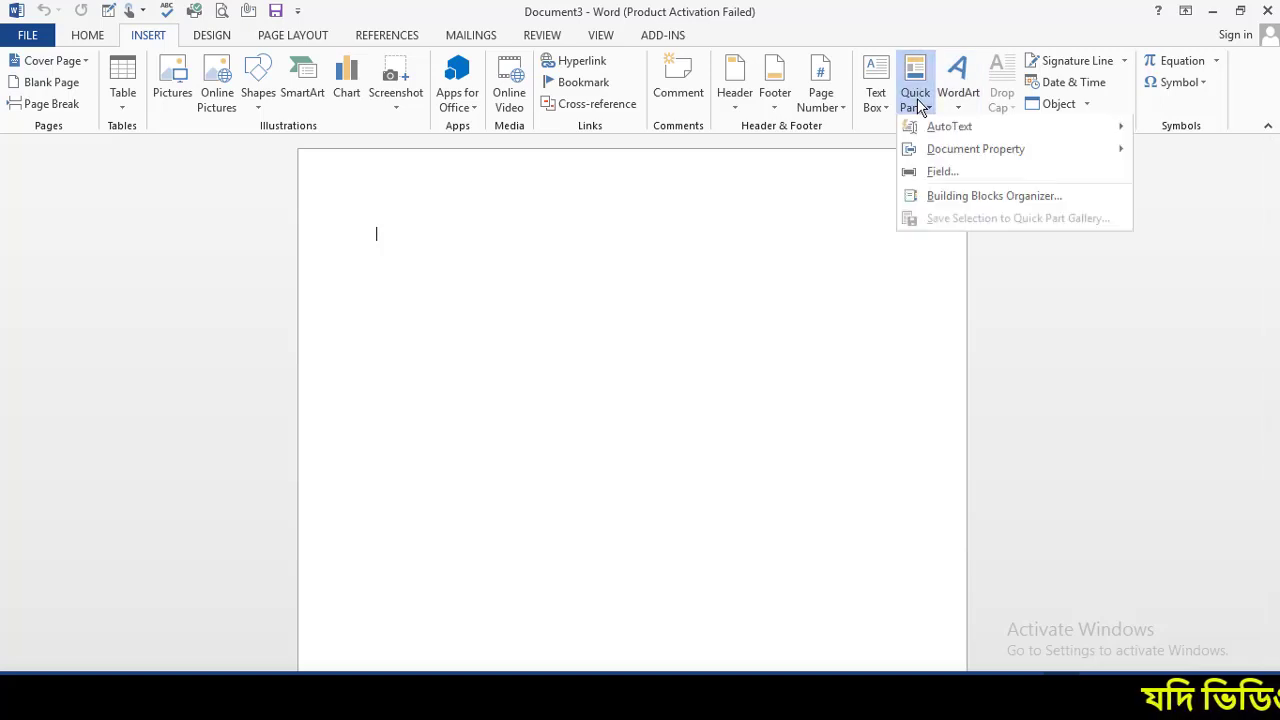
{"action": "mouse_move", "coordinate": [949, 128]}
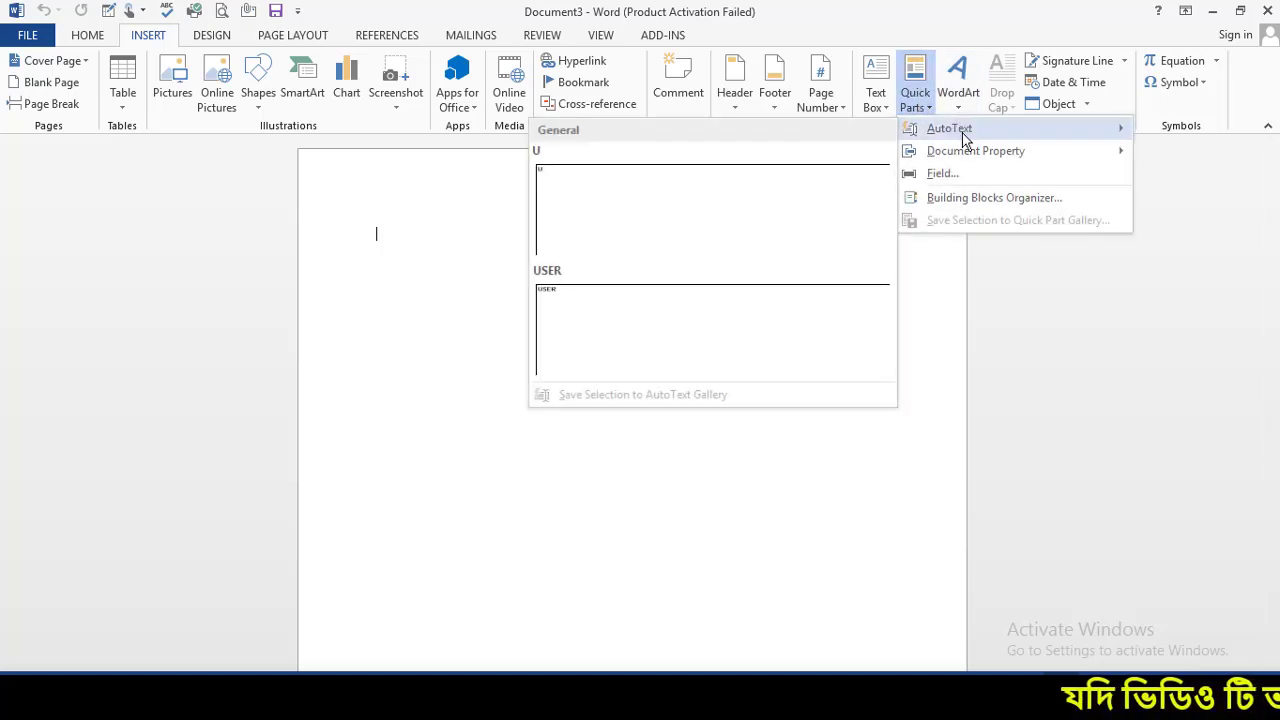
{"action": "left_click", "coordinate": [597, 314]}
{"action": "right_click", "coordinate": [597, 316]}
{"action": "left_click", "coordinate": [821, 303]}
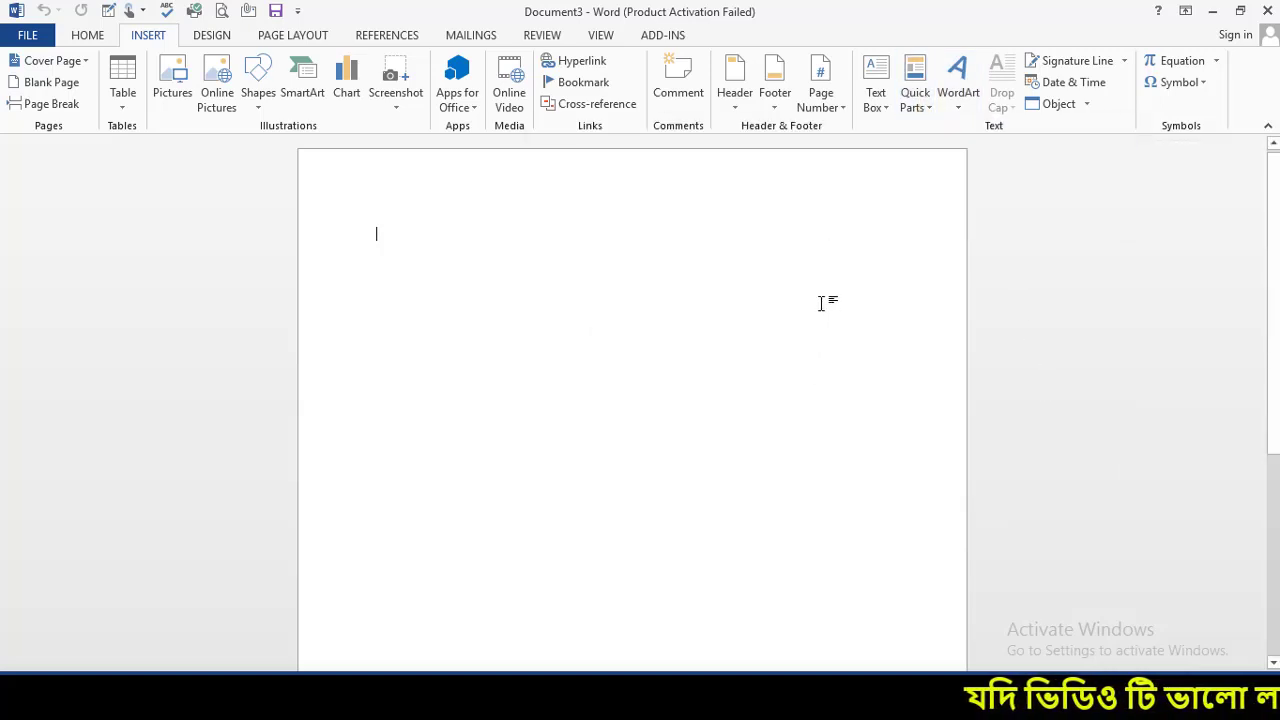
{"action": "left_click", "coordinate": [878, 100]}
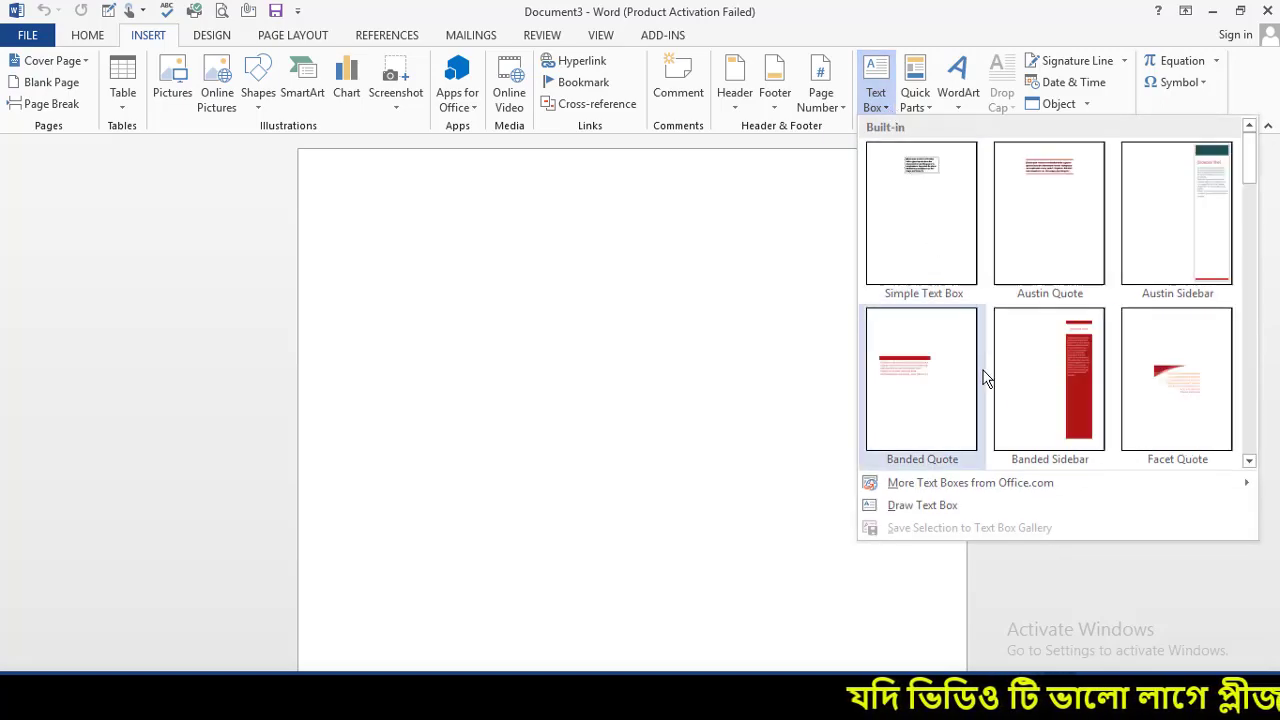
{"action": "left_click", "coordinate": [918, 110]}
{"action": "mouse_move", "coordinate": [949, 128]}
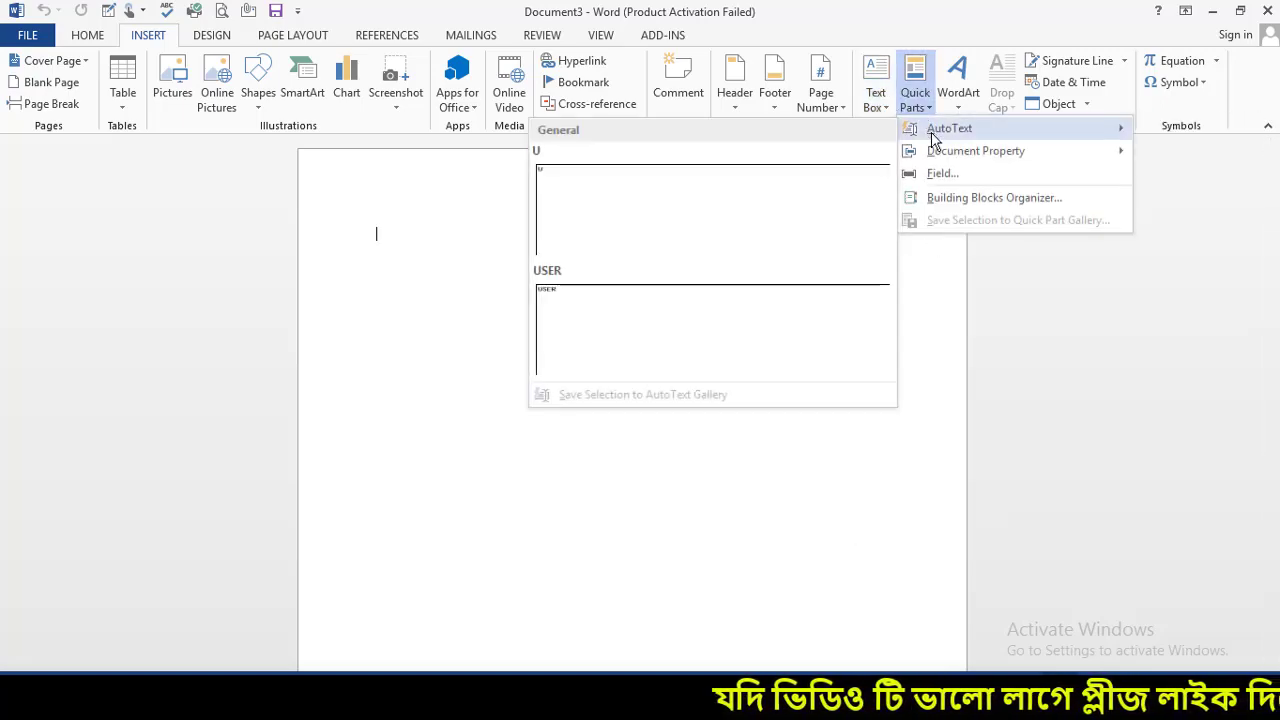
{"action": "left_click", "coordinate": [1267, 11]}
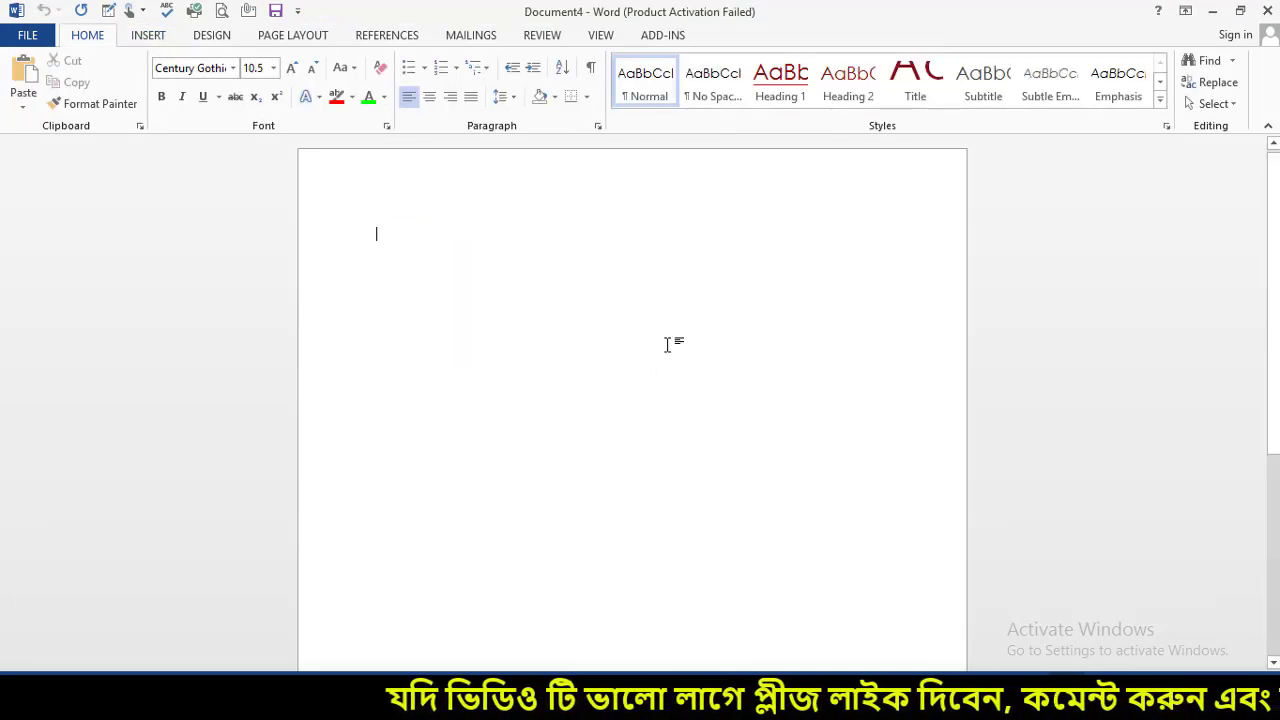
- Insert the Part :-01 AutoText entry into Document4, then return to Document1
{"action": "left_click", "coordinate": [148, 36]}
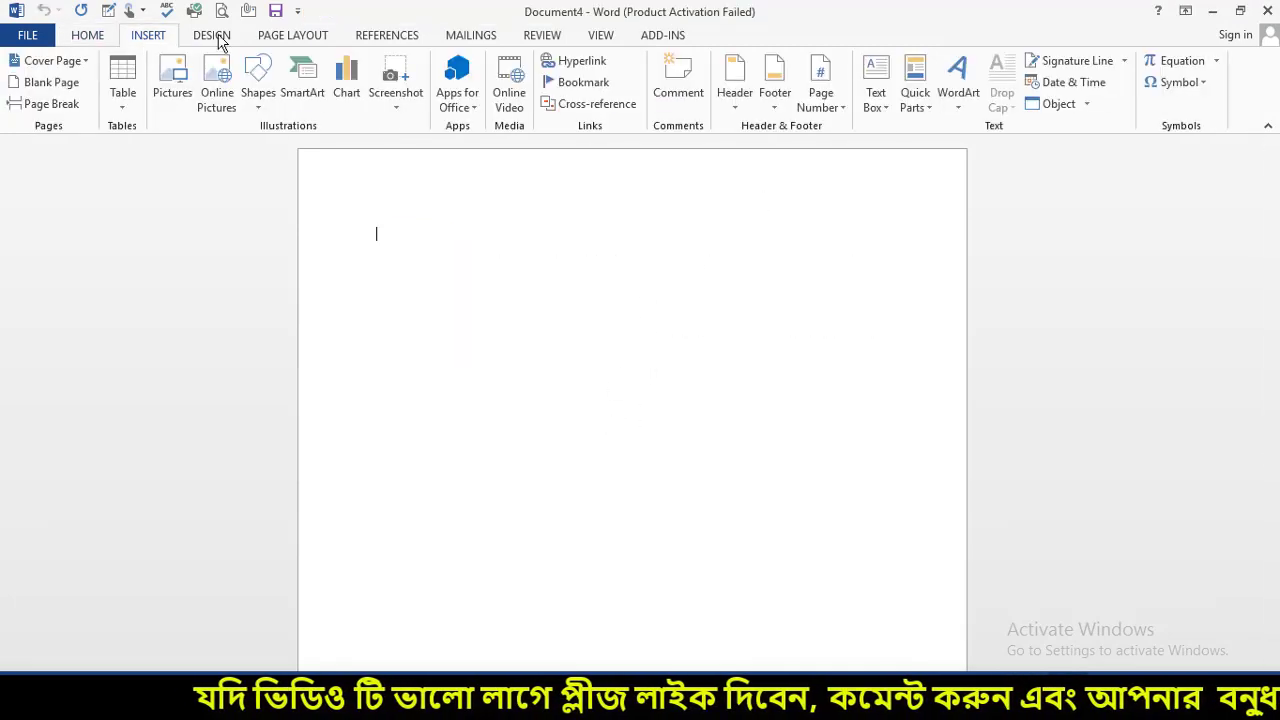
{"action": "left_click", "coordinate": [920, 108]}
{"action": "mouse_move", "coordinate": [950, 128]}
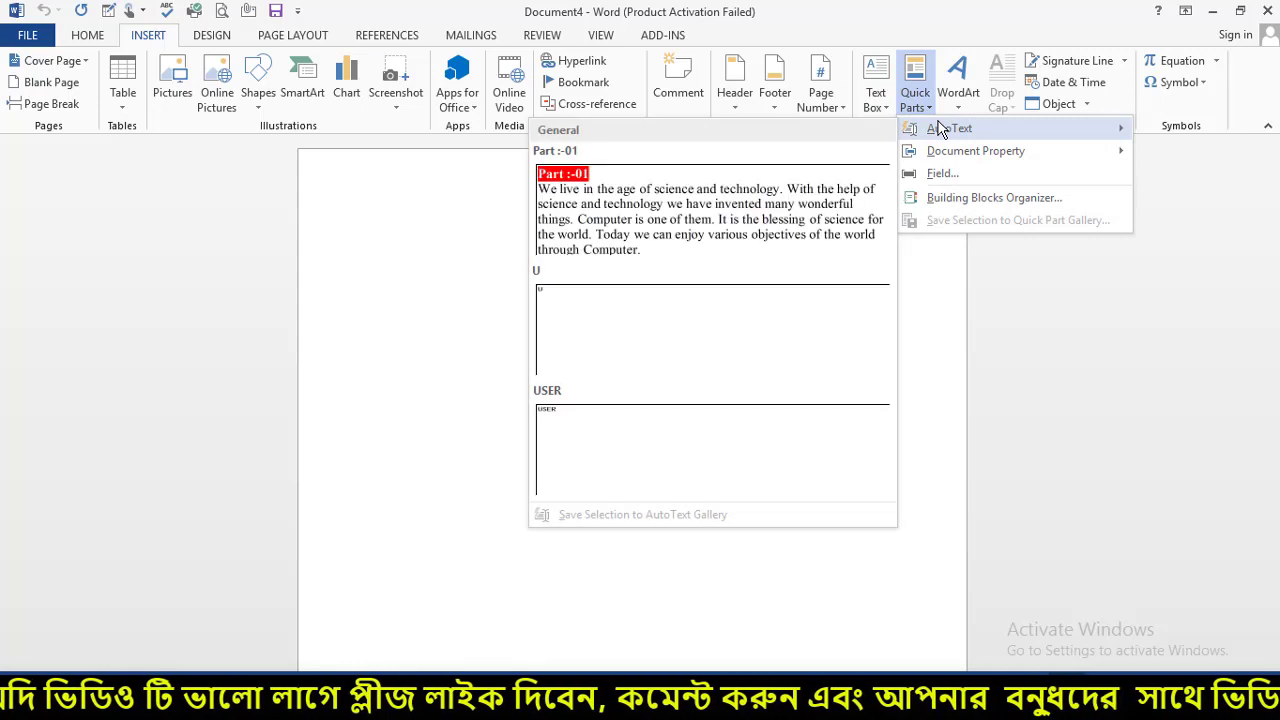
{"action": "left_click", "coordinate": [650, 211]}
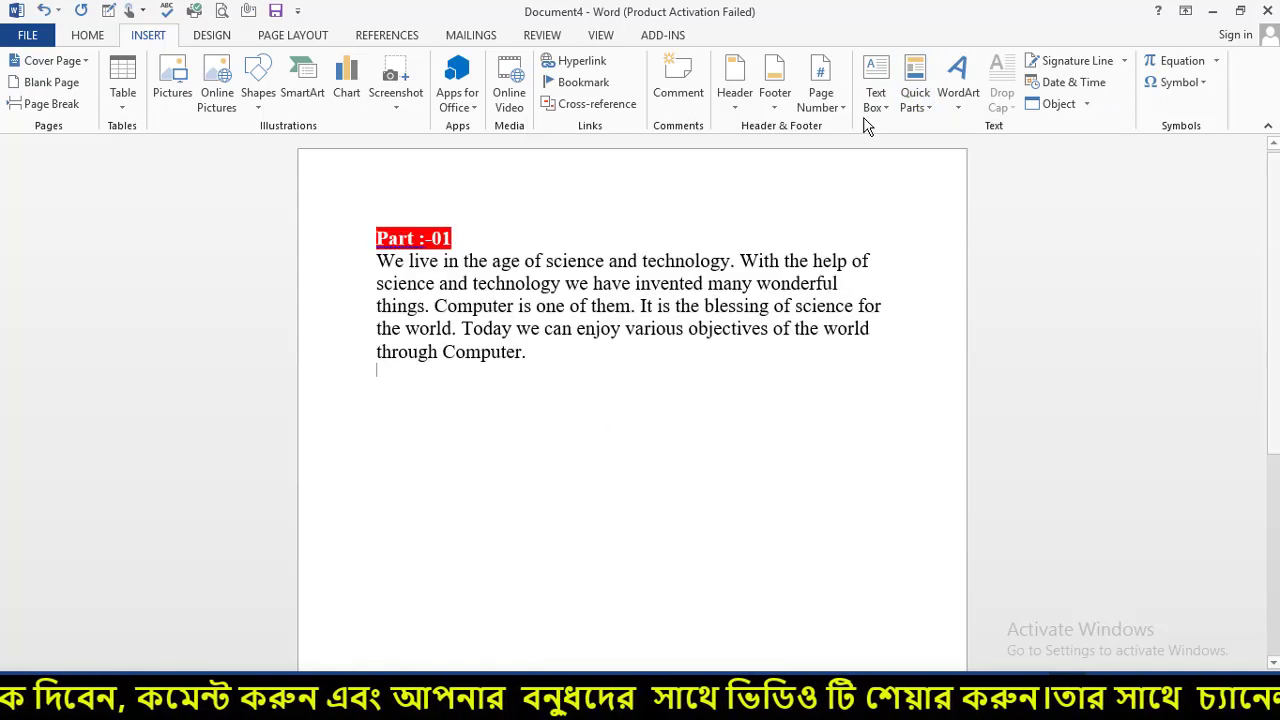
{"action": "left_click", "coordinate": [925, 110]}
{"action": "mouse_move", "coordinate": [1010, 128]}
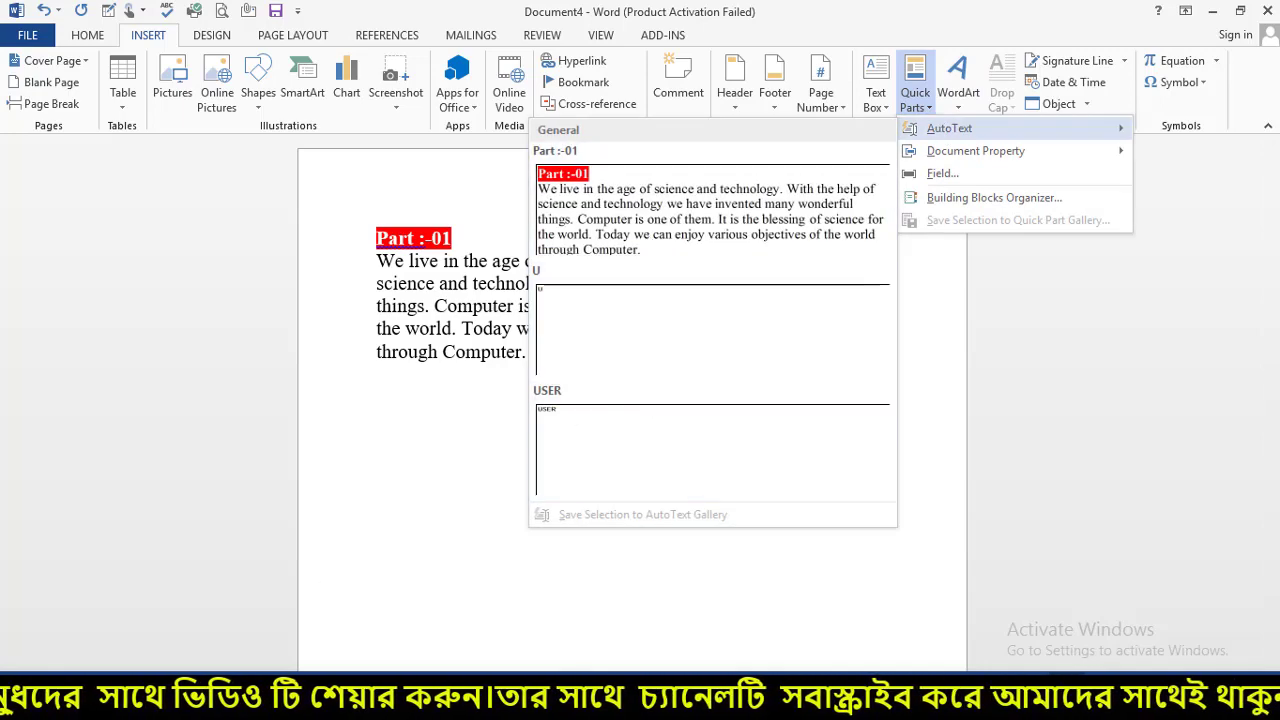
{"action": "left_click", "coordinate": [192, 636]}
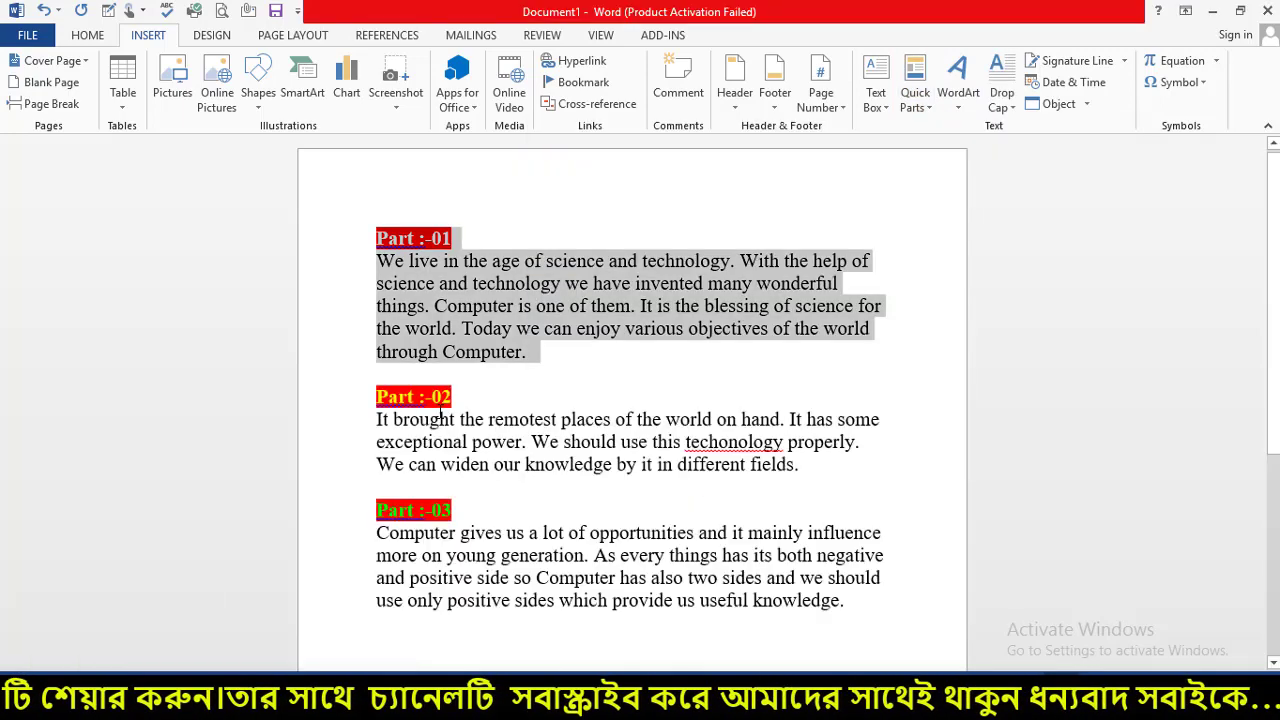
- Copy the Part :-02 heading and paragraph from Document1 and paste it into Document4
{"action": "left_click_drag", "start_coordinate": [375, 398], "coordinate": [810, 465]}
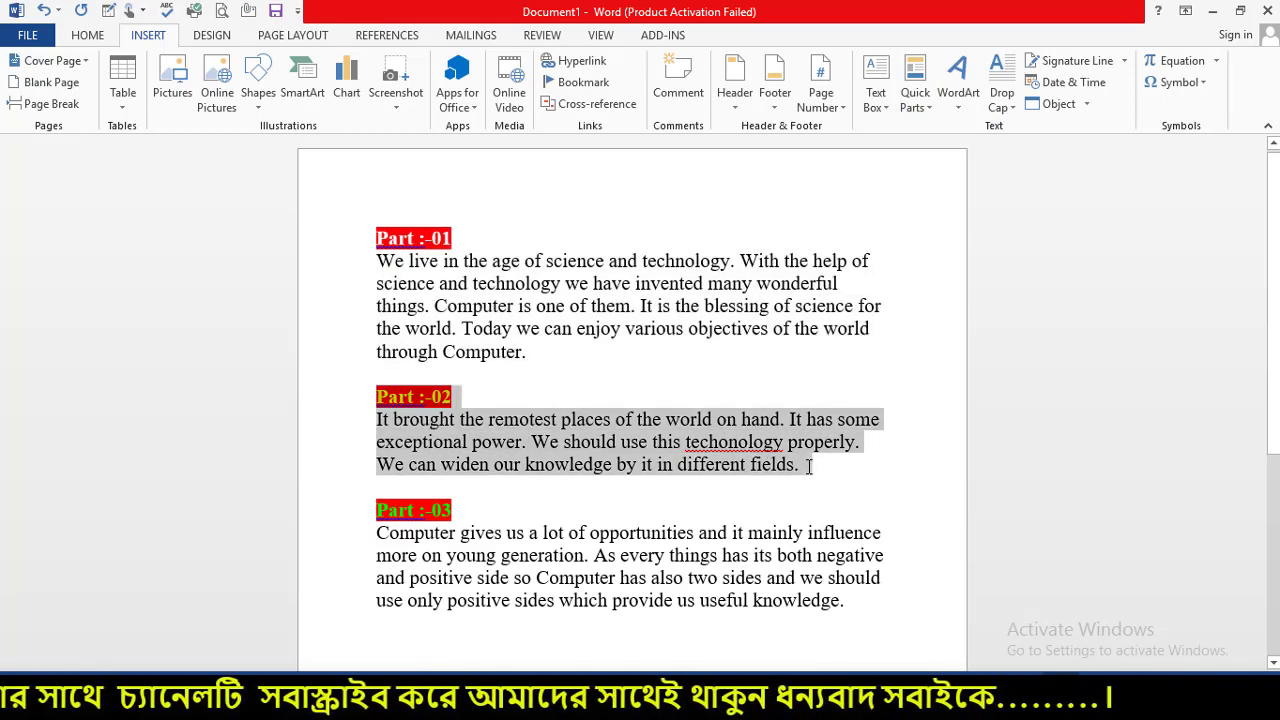
{"action": "right_click", "coordinate": [762, 452]}
{"action": "left_click", "coordinate": [795, 200]}
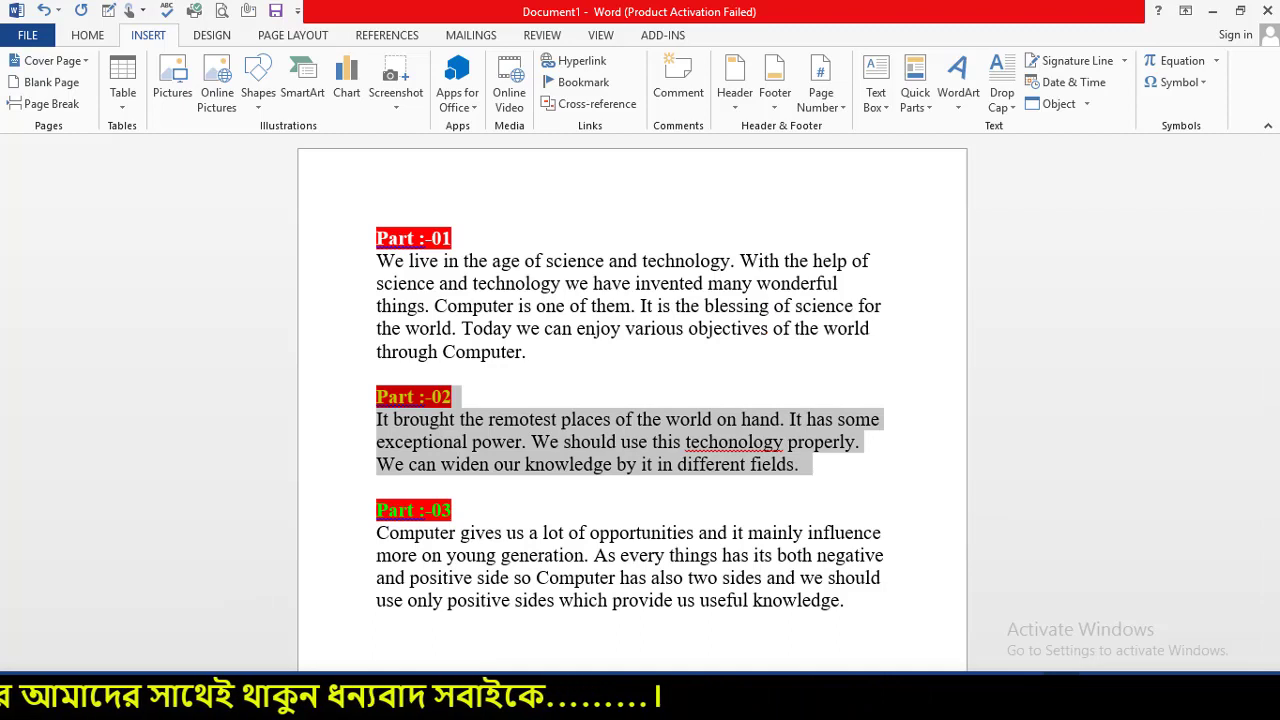
{"action": "left_click", "coordinate": [359, 633]}
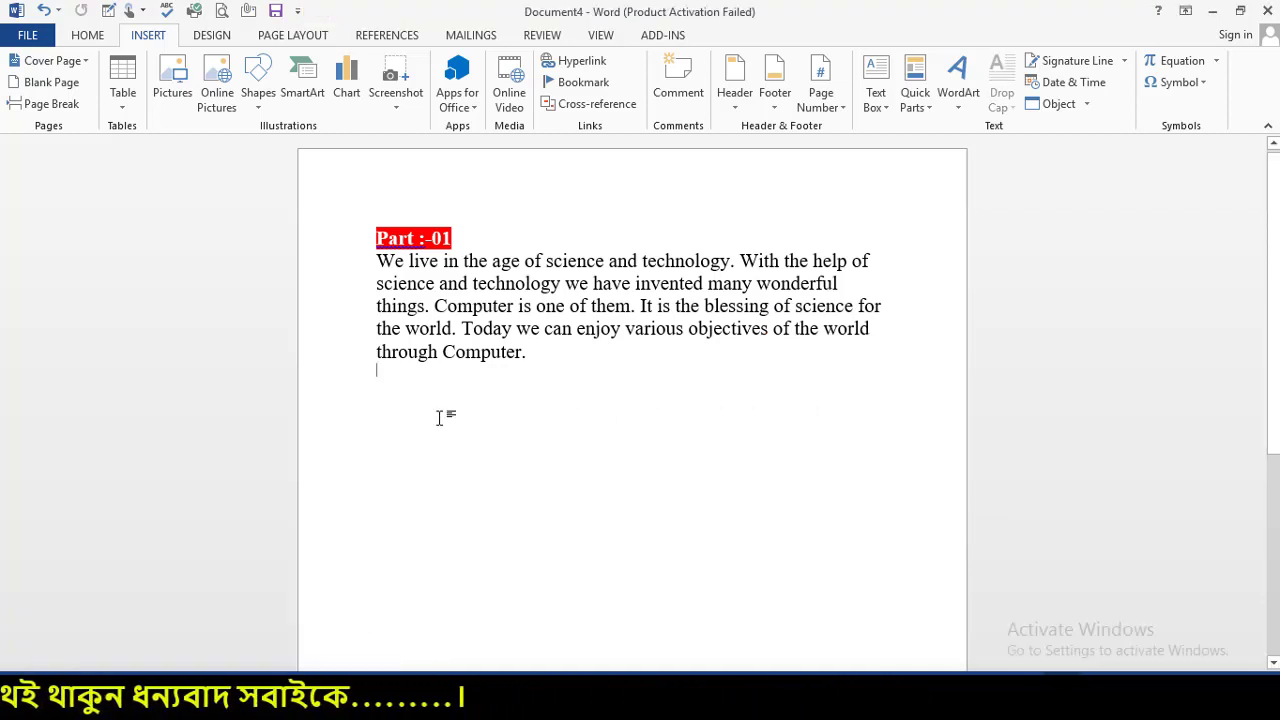
{"action": "key", "text": "ctrl+v"}
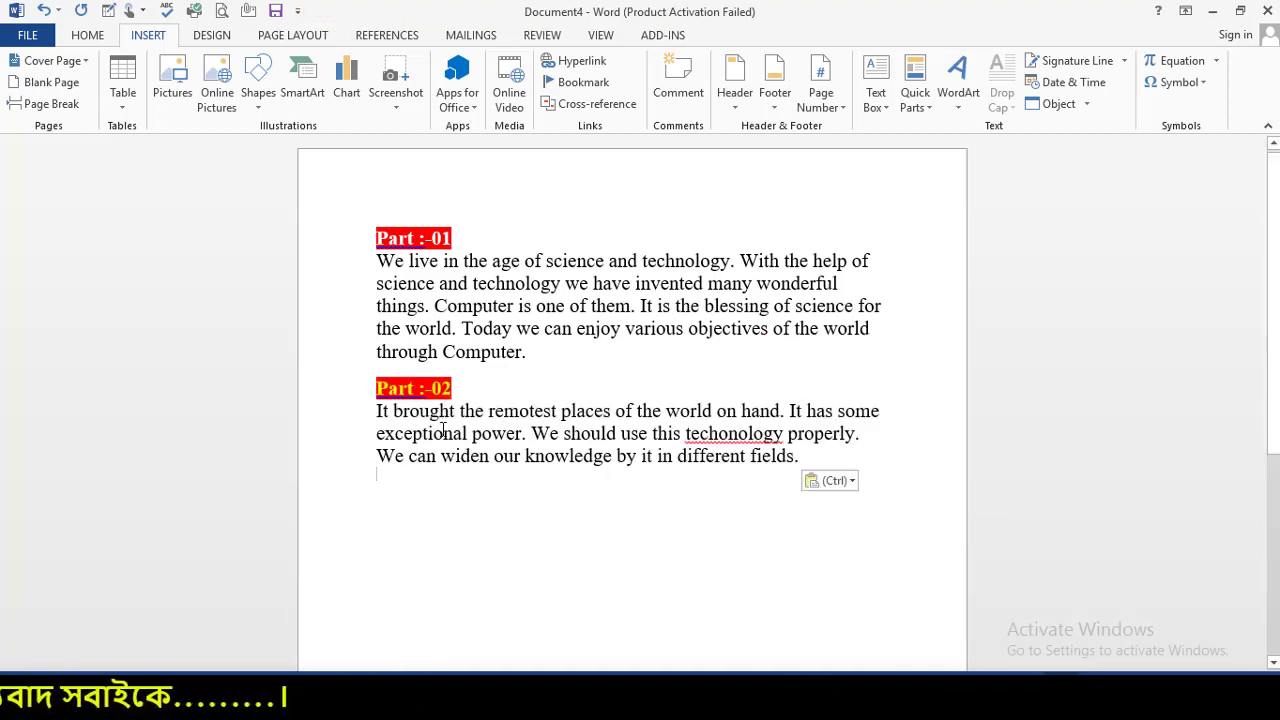
{"action": "left_click_drag", "start_coordinate": [800, 457], "coordinate": [368, 393]}
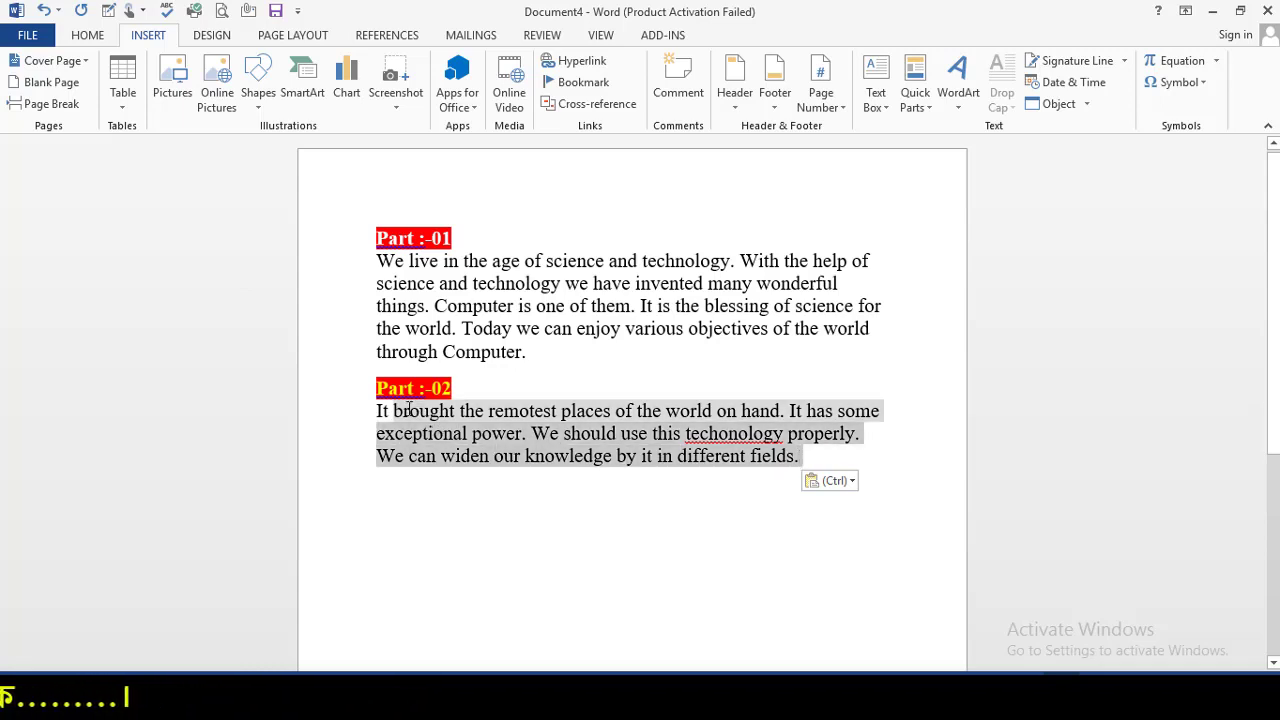
- Delete the pasted Part :-02 text from Document4 and reselect Part :-02 in Document1
{"action": "key", "text": "Delete"}
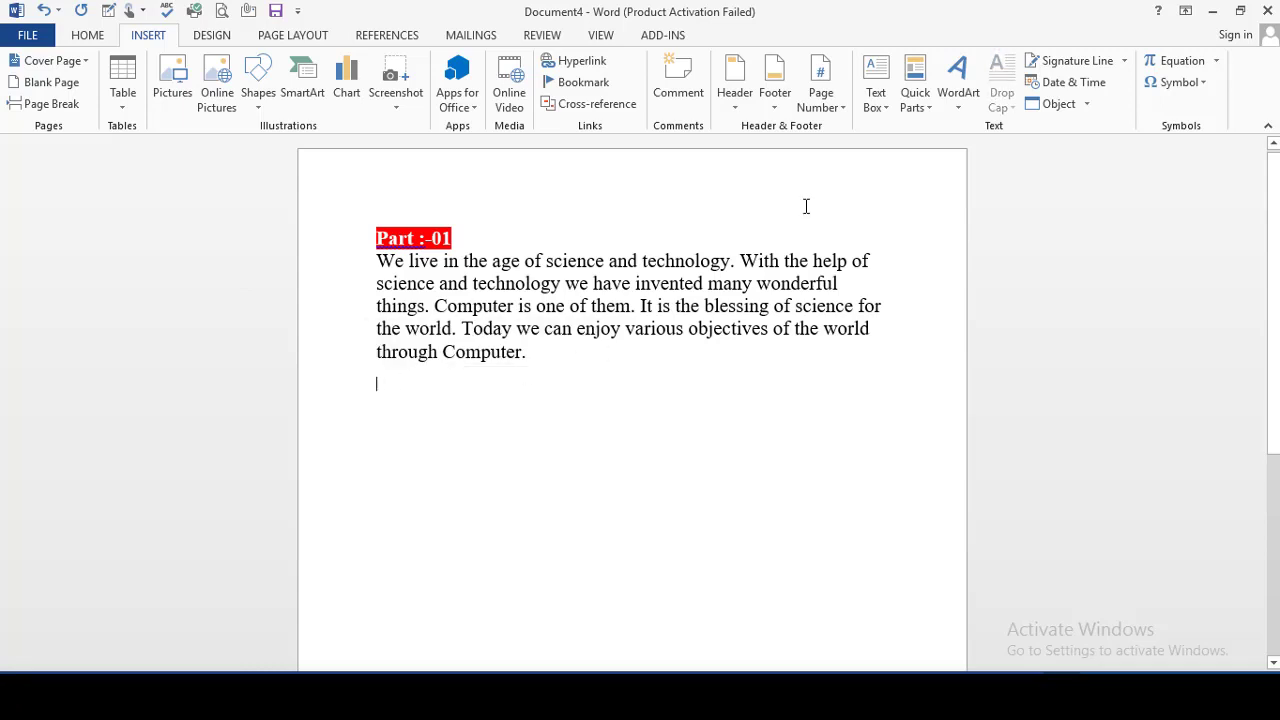
{"action": "left_click", "coordinate": [914, 100]}
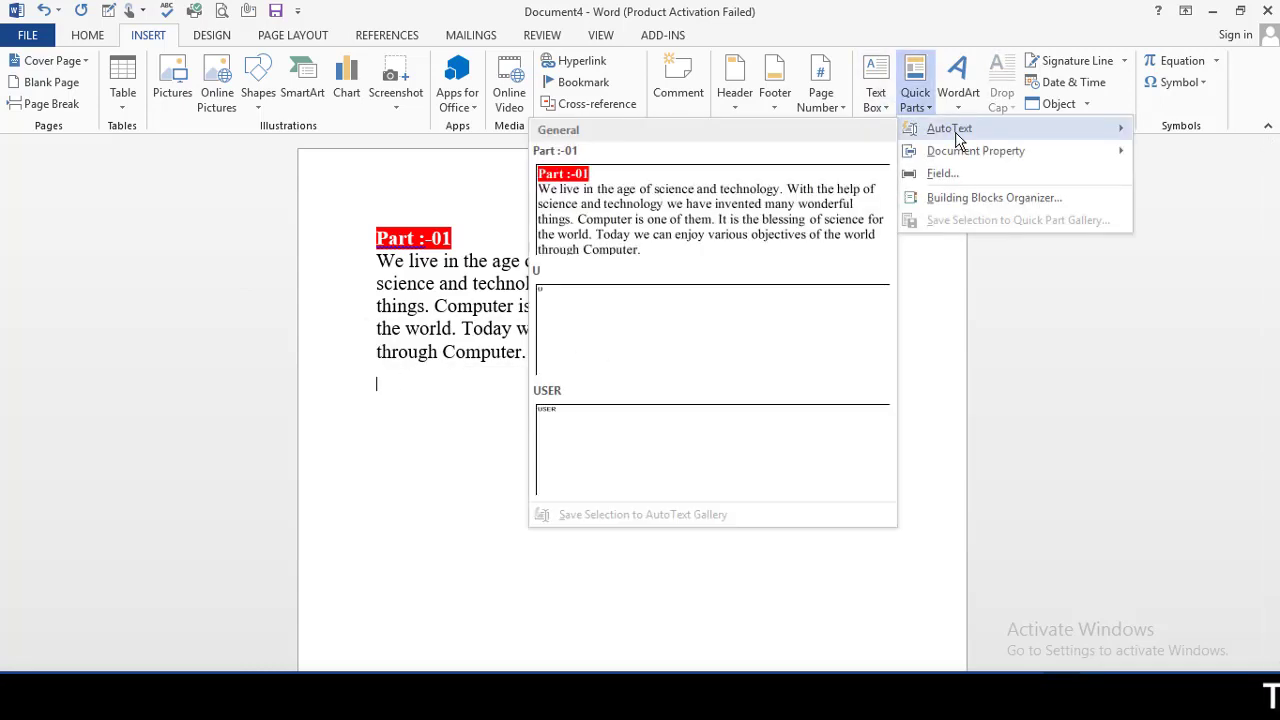
{"action": "mouse_move", "coordinate": [949, 128]}
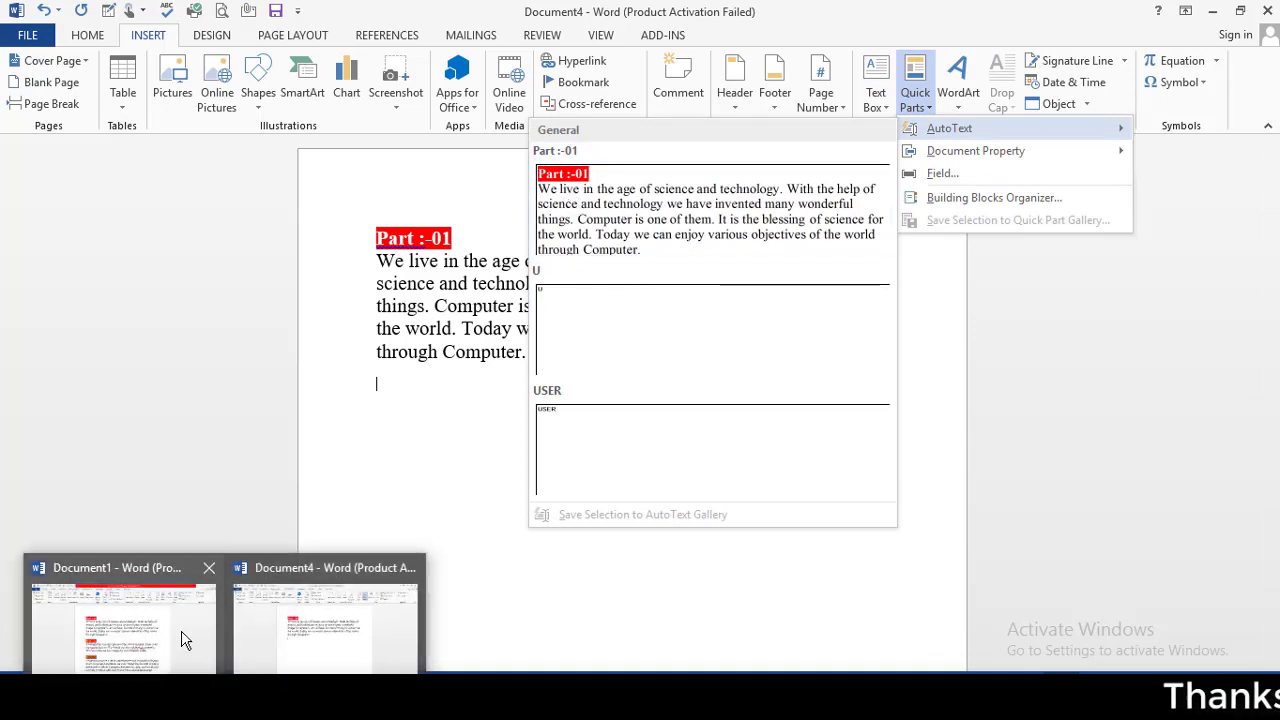
{"action": "left_click", "coordinate": [182, 636]}
{"action": "left_click_drag", "start_coordinate": [370, 396], "coordinate": [806, 463]}
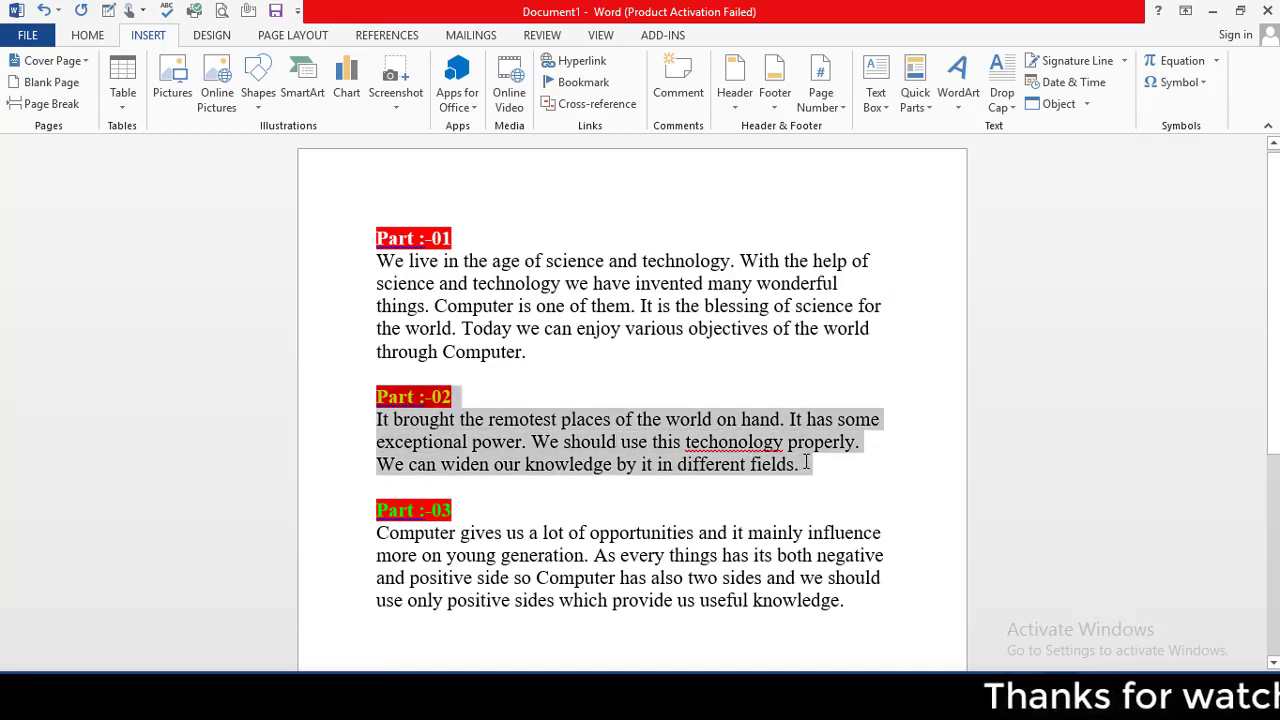
- Save the selected Part :-02 section as an AutoText entry and check the gallery
{"action": "left_click", "coordinate": [915, 88]}
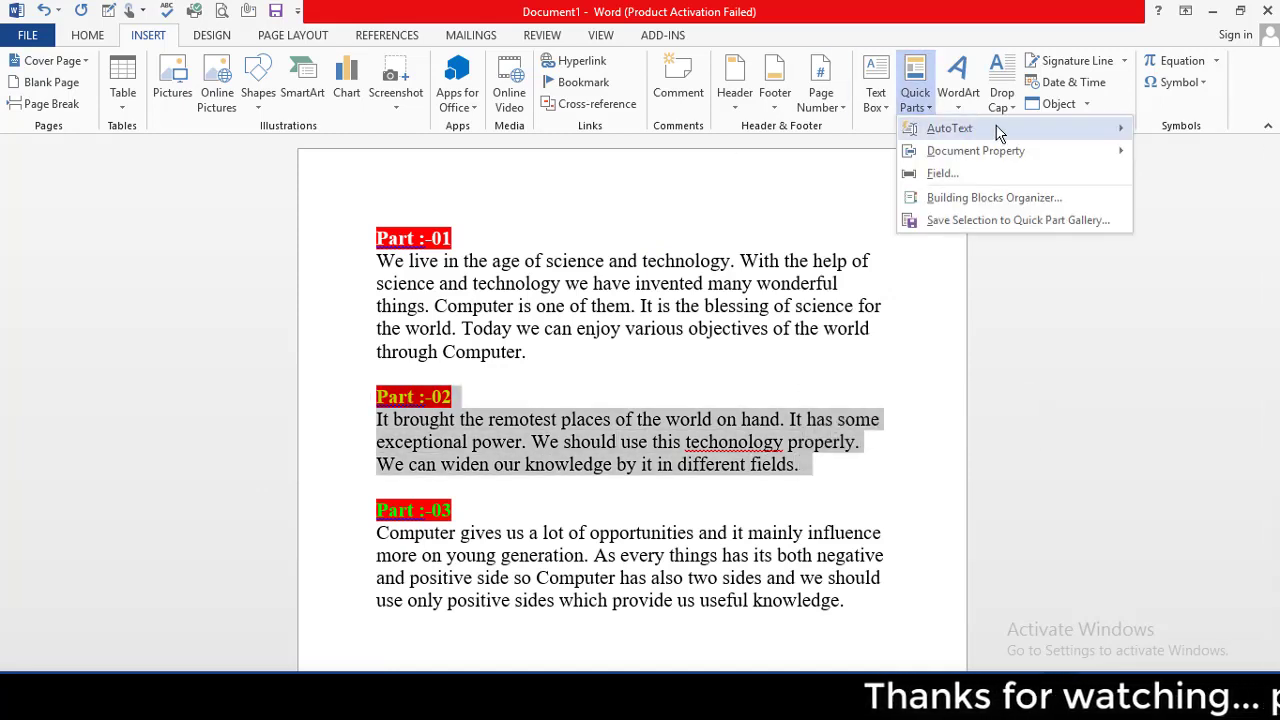
{"action": "left_click", "coordinate": [1063, 224]}
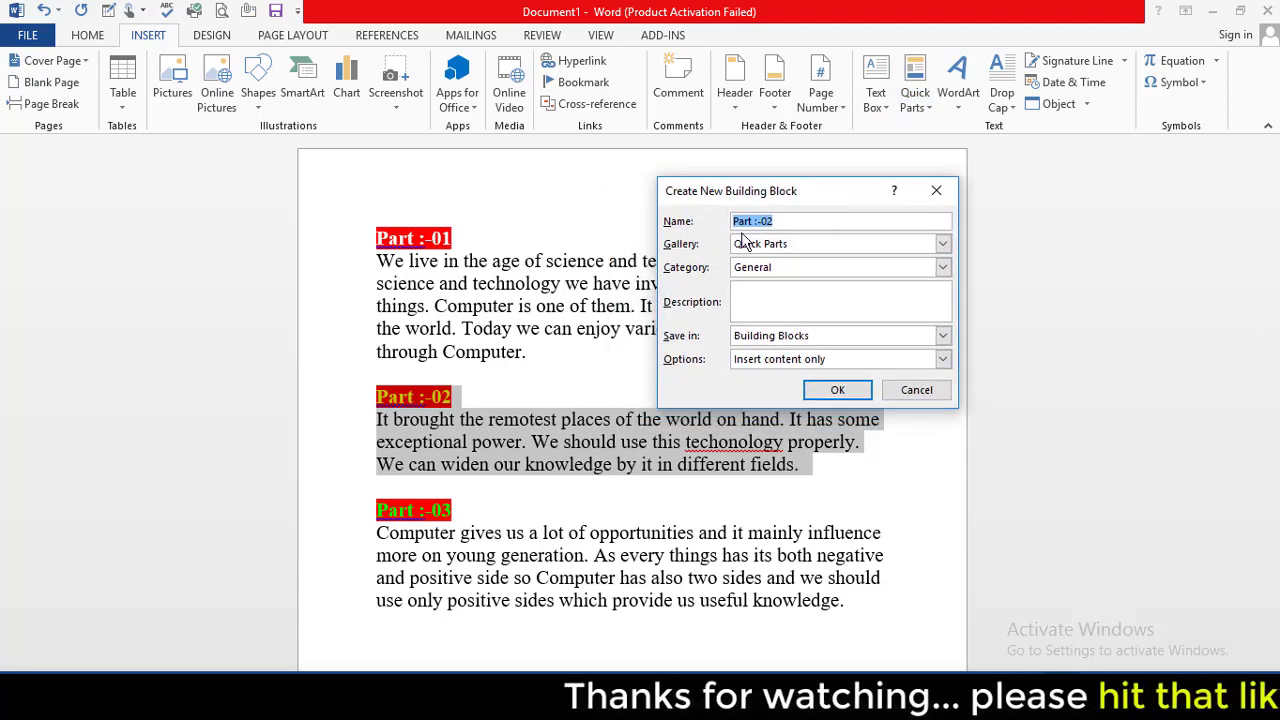
{"action": "left_click", "coordinate": [798, 245]}
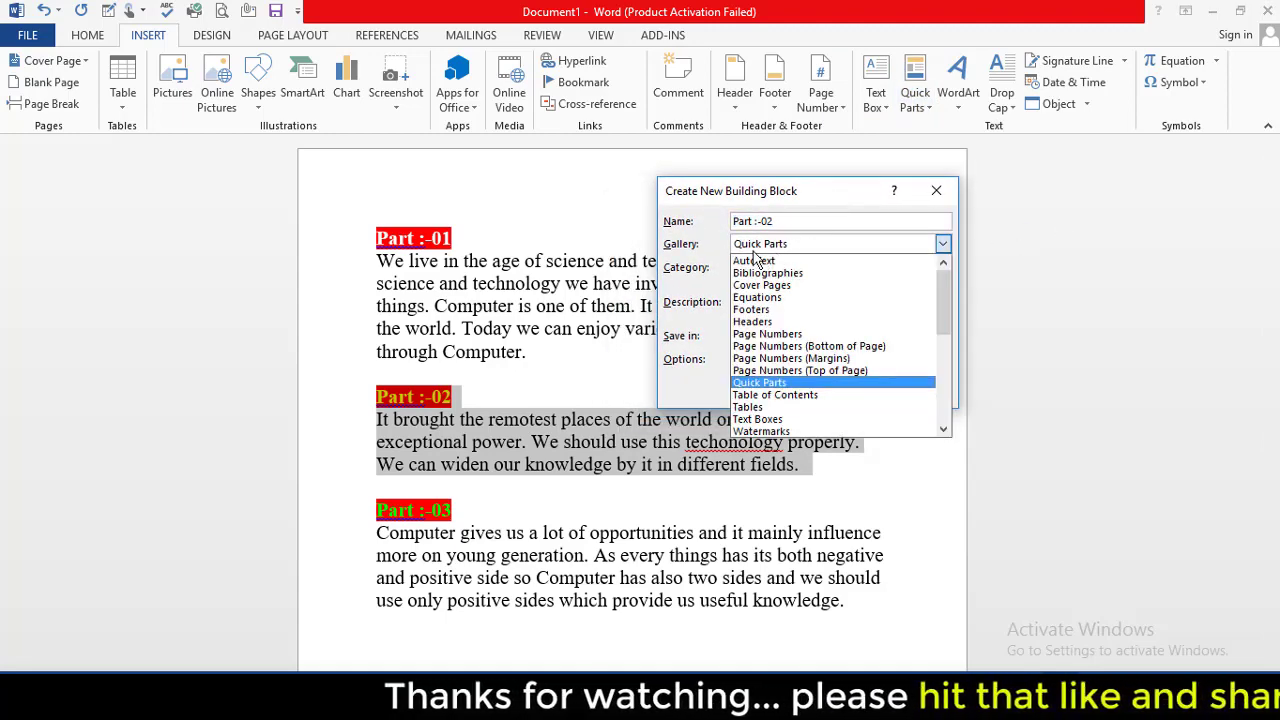
{"action": "left_click", "coordinate": [752, 261]}
{"action": "left_click", "coordinate": [829, 389]}
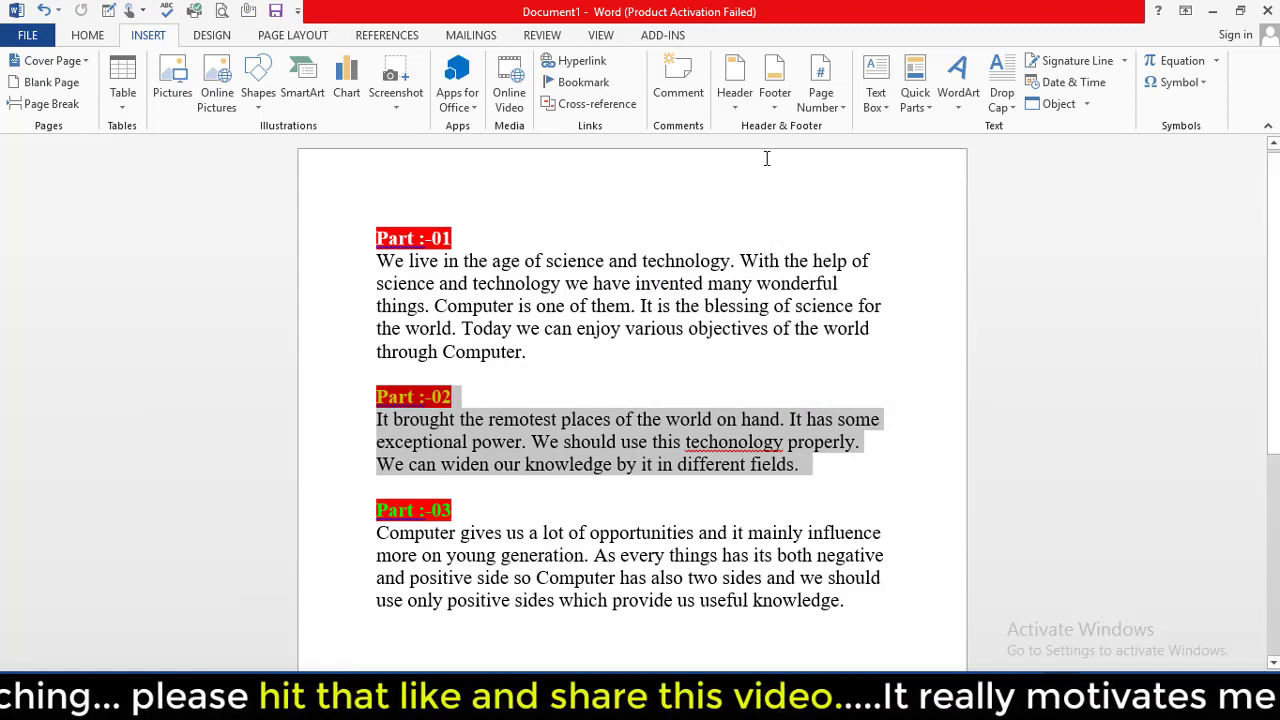
{"action": "left_click", "coordinate": [916, 98]}
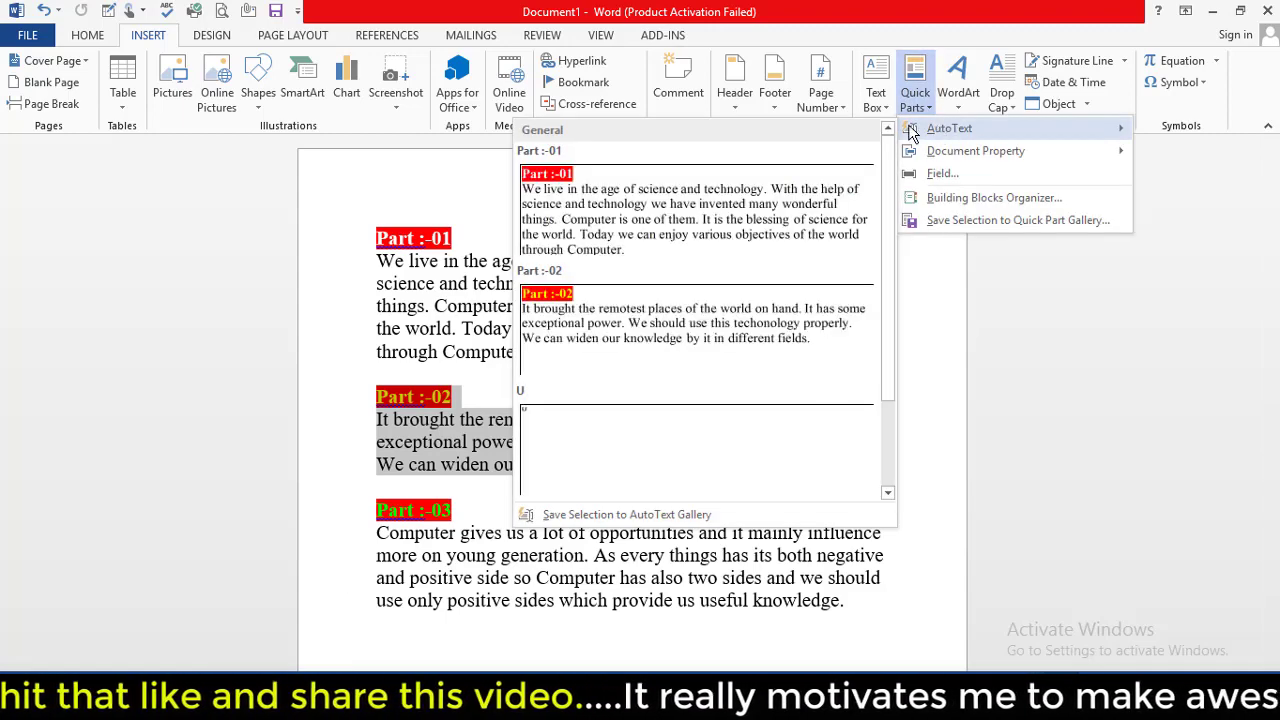
{"action": "mouse_move", "coordinate": [949, 128]}
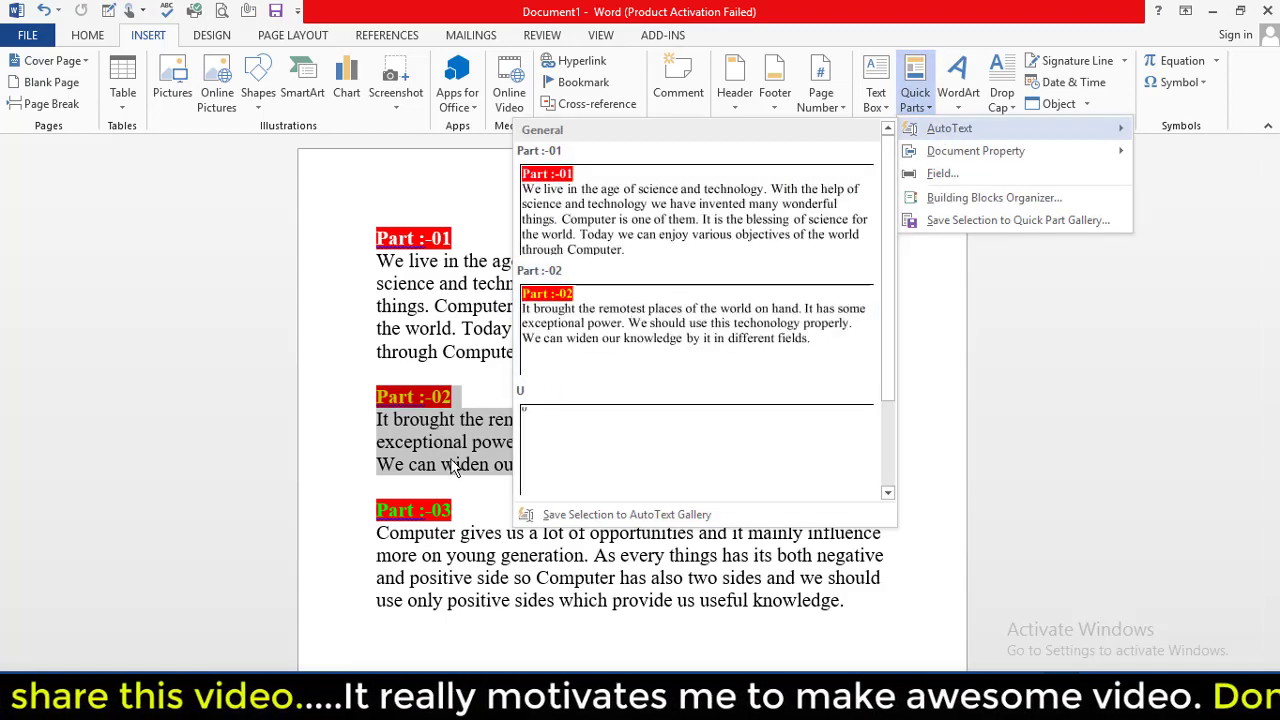
{"action": "left_click", "coordinate": [404, 522]}
- Select the Part :-03 heading and paragraph and save it as an AutoText entry
{"action": "left_click", "coordinate": [358, 512]}
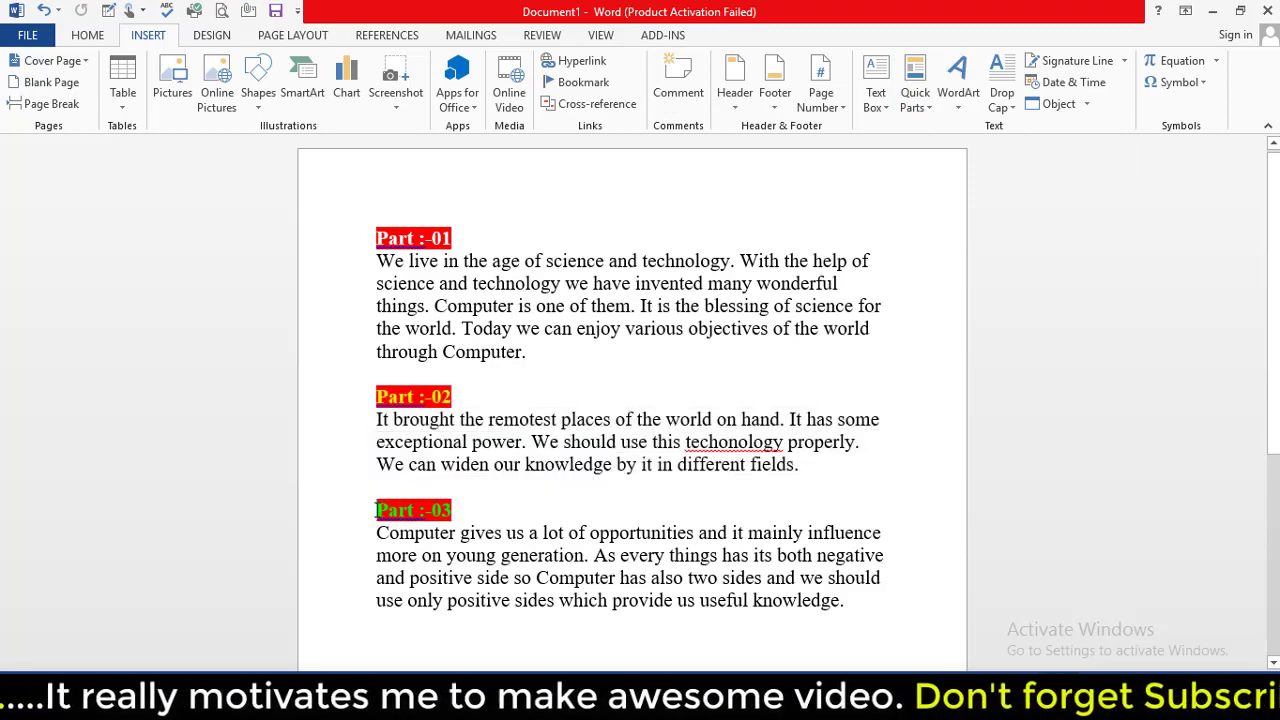
{"action": "left_click_drag", "start_coordinate": [358, 512], "coordinate": [849, 598]}
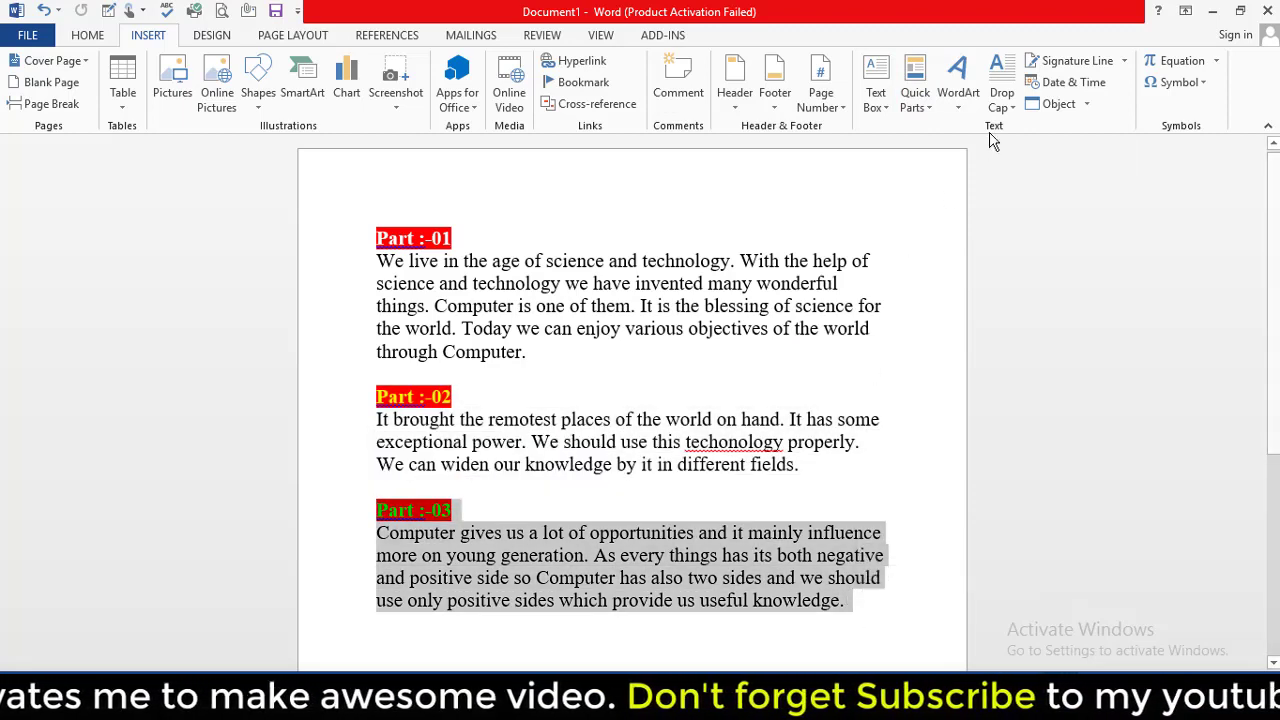
{"action": "left_click", "coordinate": [937, 113]}
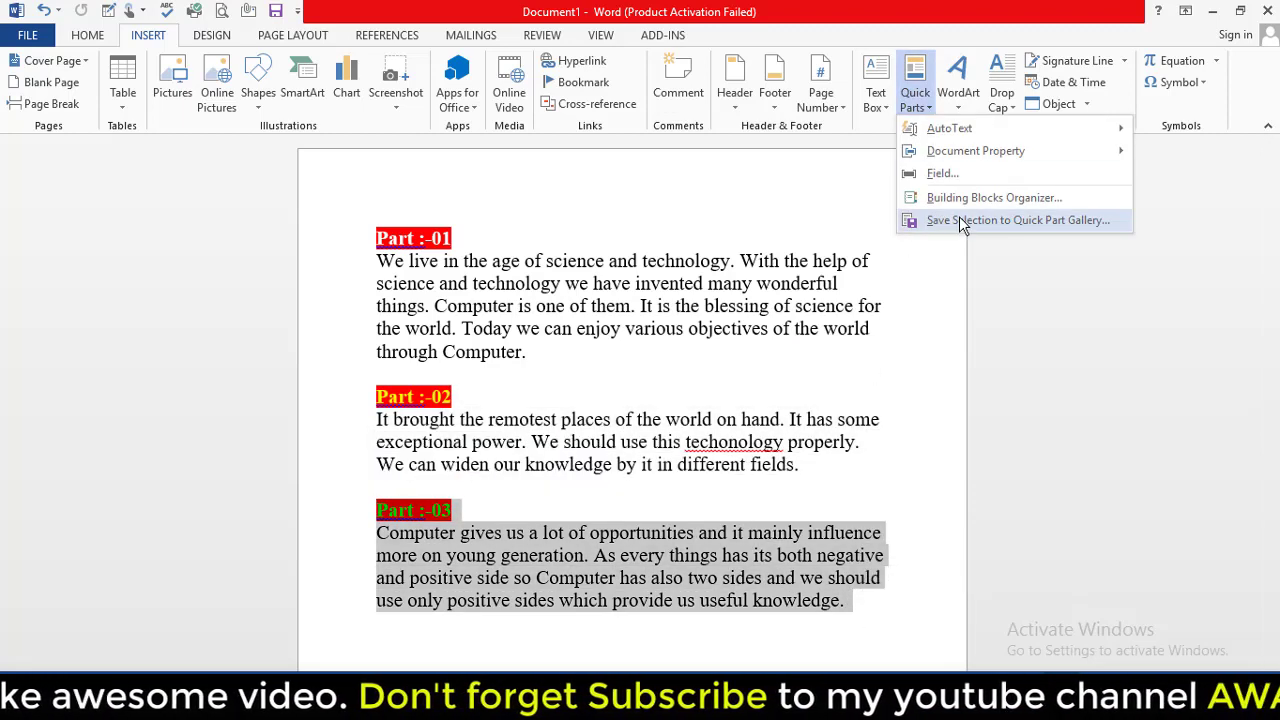
{"action": "left_click", "coordinate": [910, 220]}
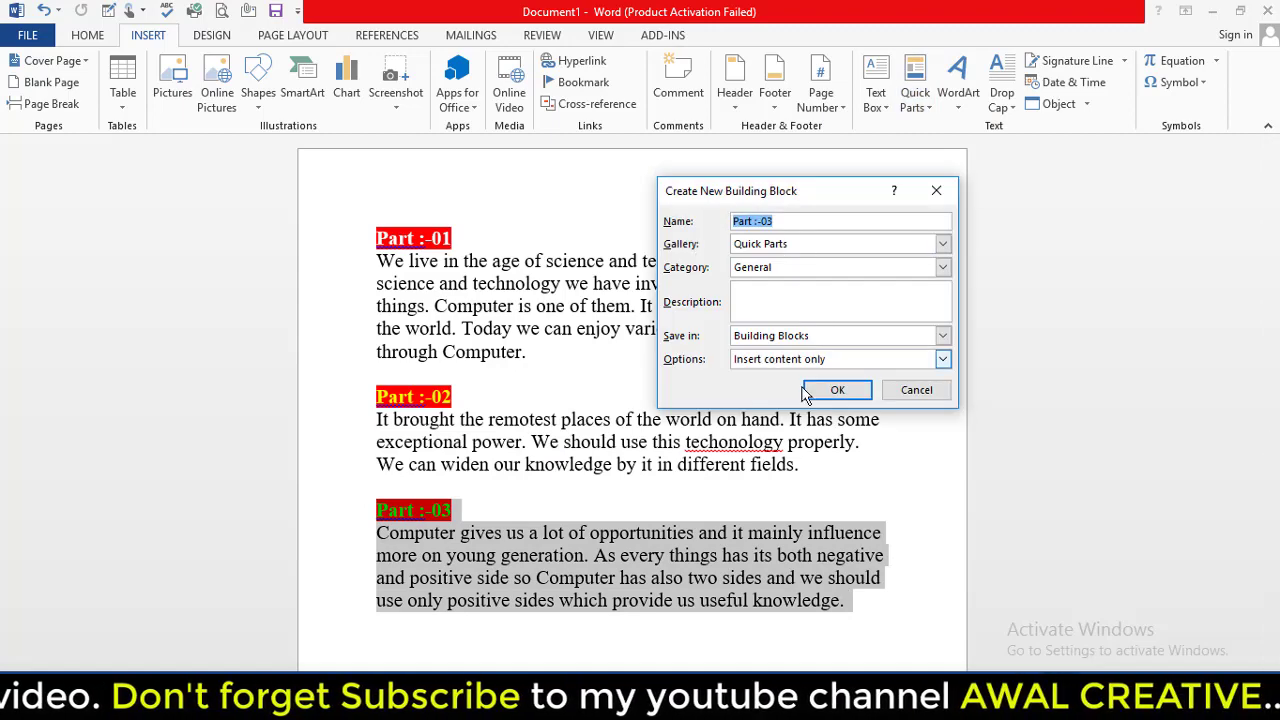
{"action": "left_click", "coordinate": [785, 246]}
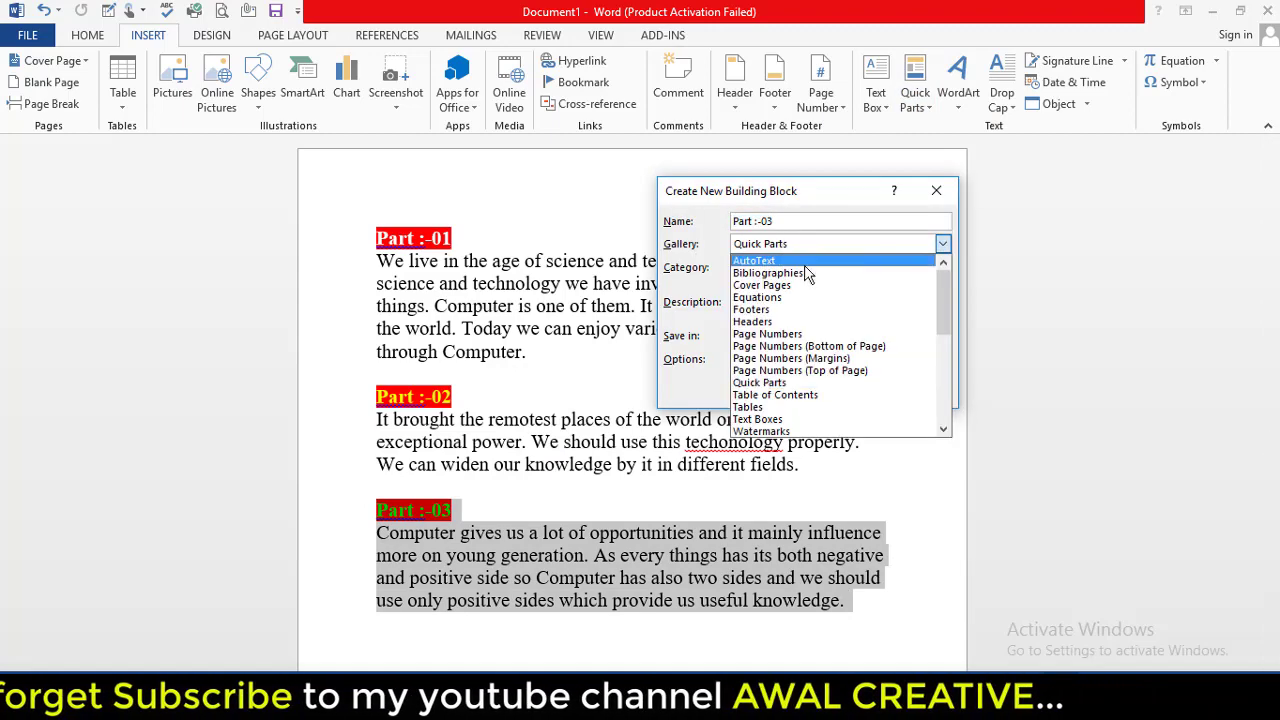
{"action": "left_click", "coordinate": [790, 261]}
{"action": "left_click", "coordinate": [843, 391]}
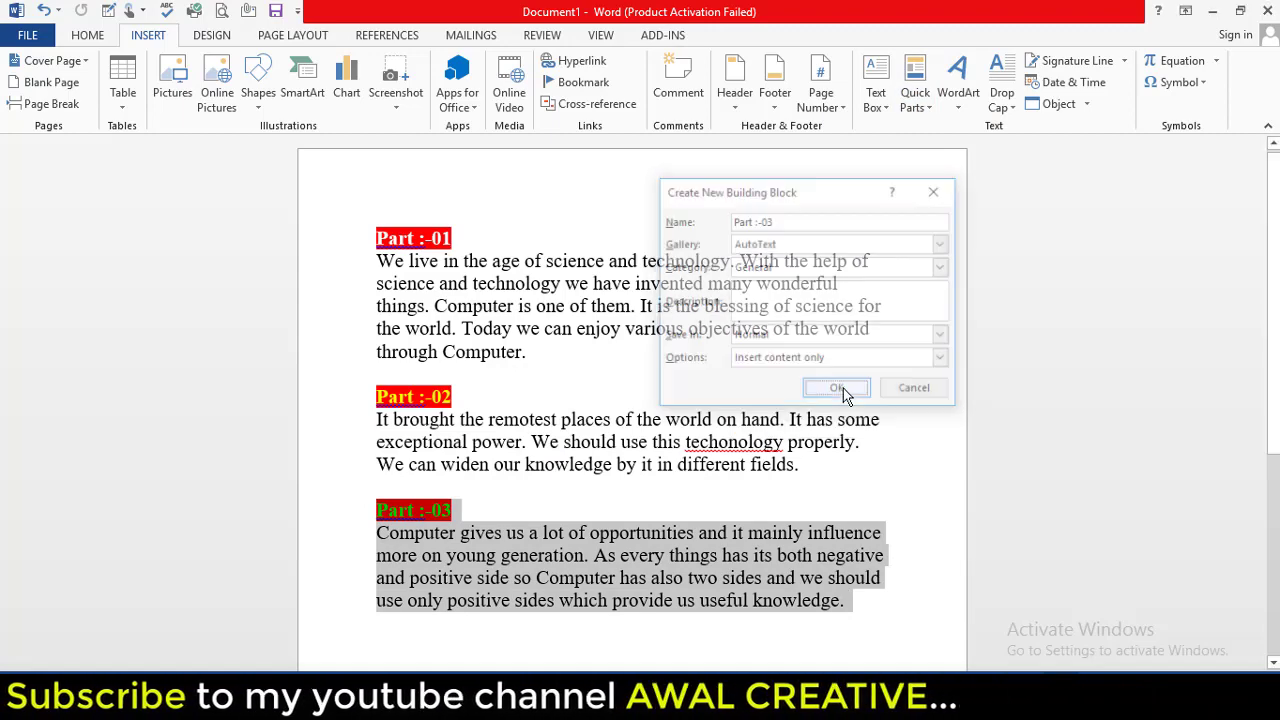
{"action": "left_click", "coordinate": [367, 243]}
- Delete all the essay text and insert the Part :-01 AutoText entry
{"action": "left_click_drag", "start_coordinate": [574, 343], "coordinate": [866, 626]}
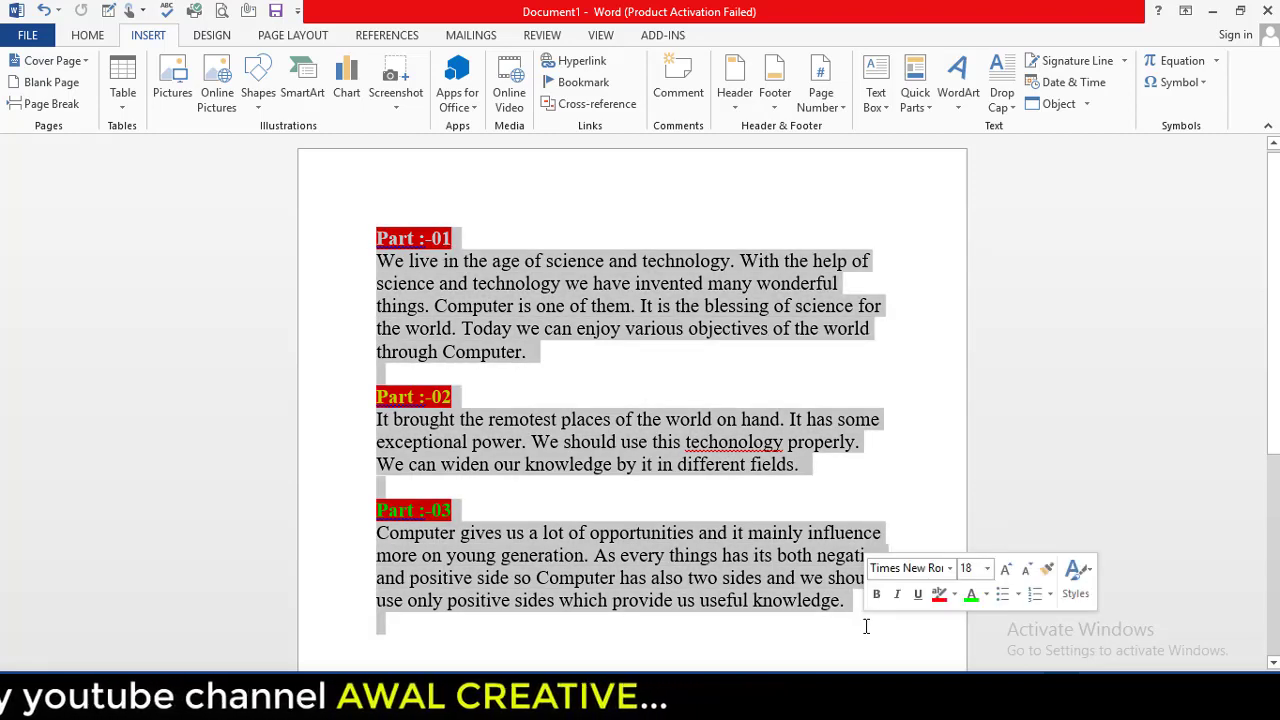
{"action": "key", "text": "Delete"}
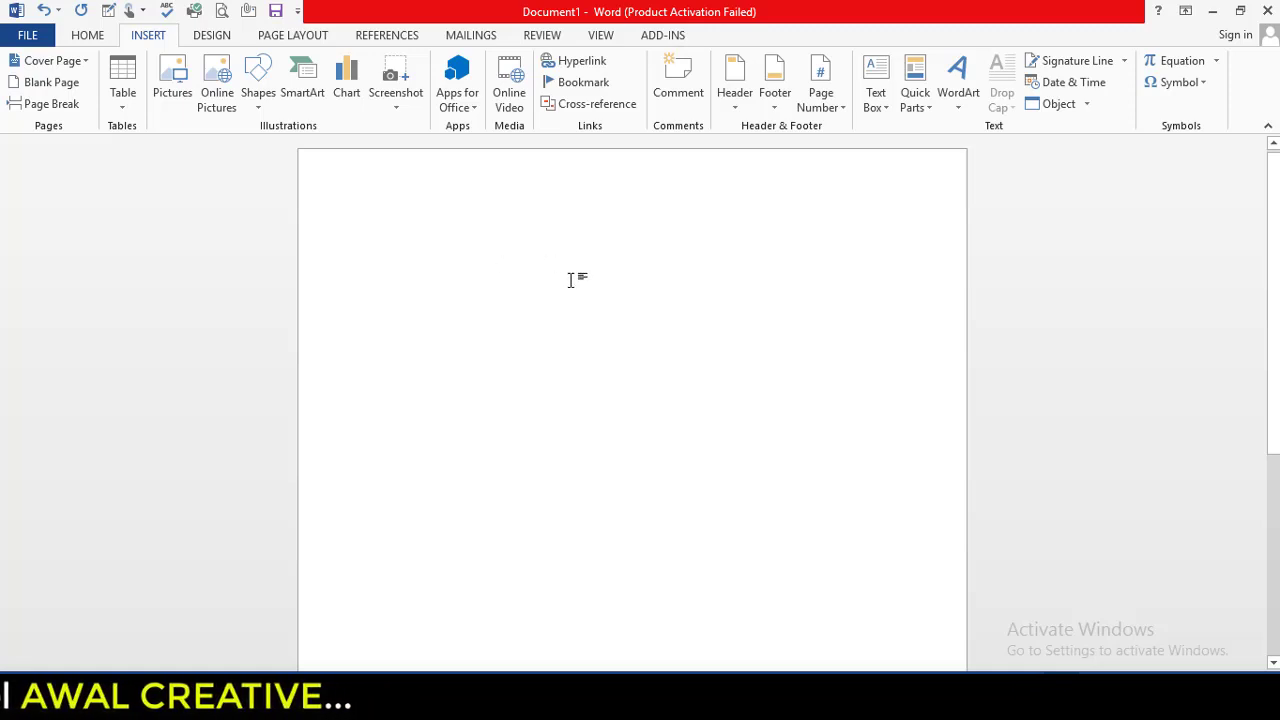
{"action": "left_click", "coordinate": [917, 98]}
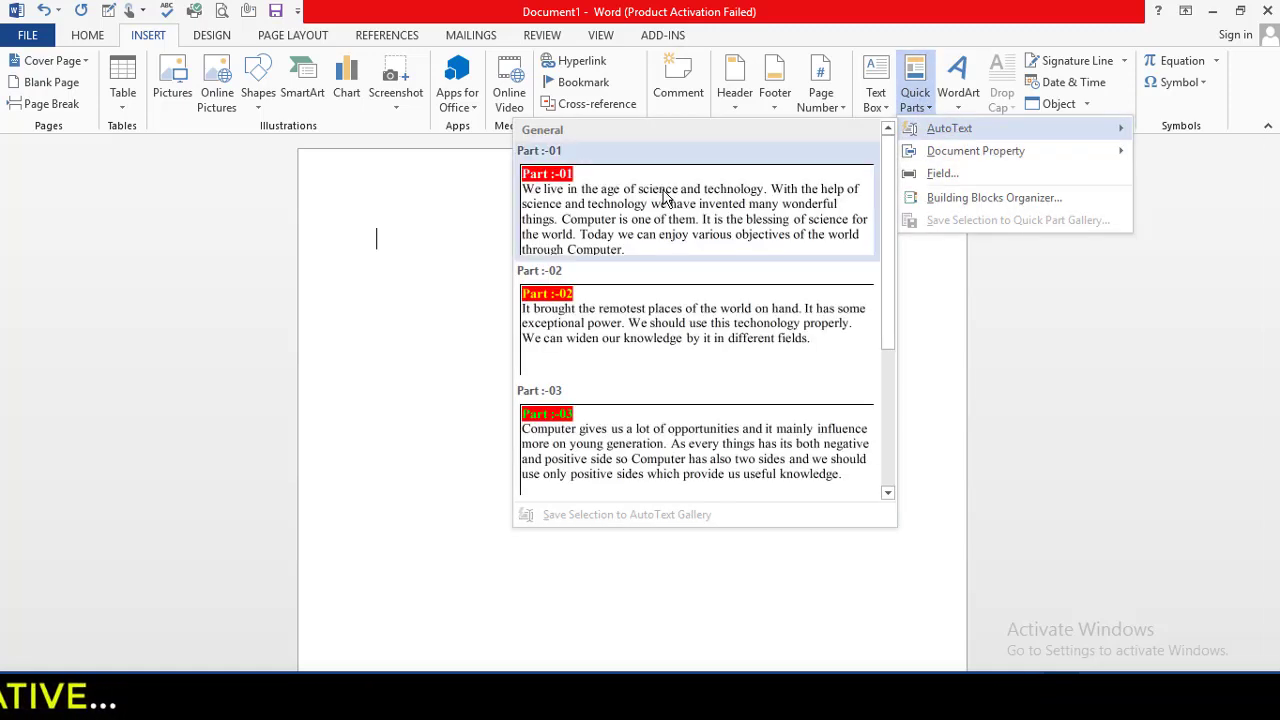
{"action": "left_click", "coordinate": [665, 198]}
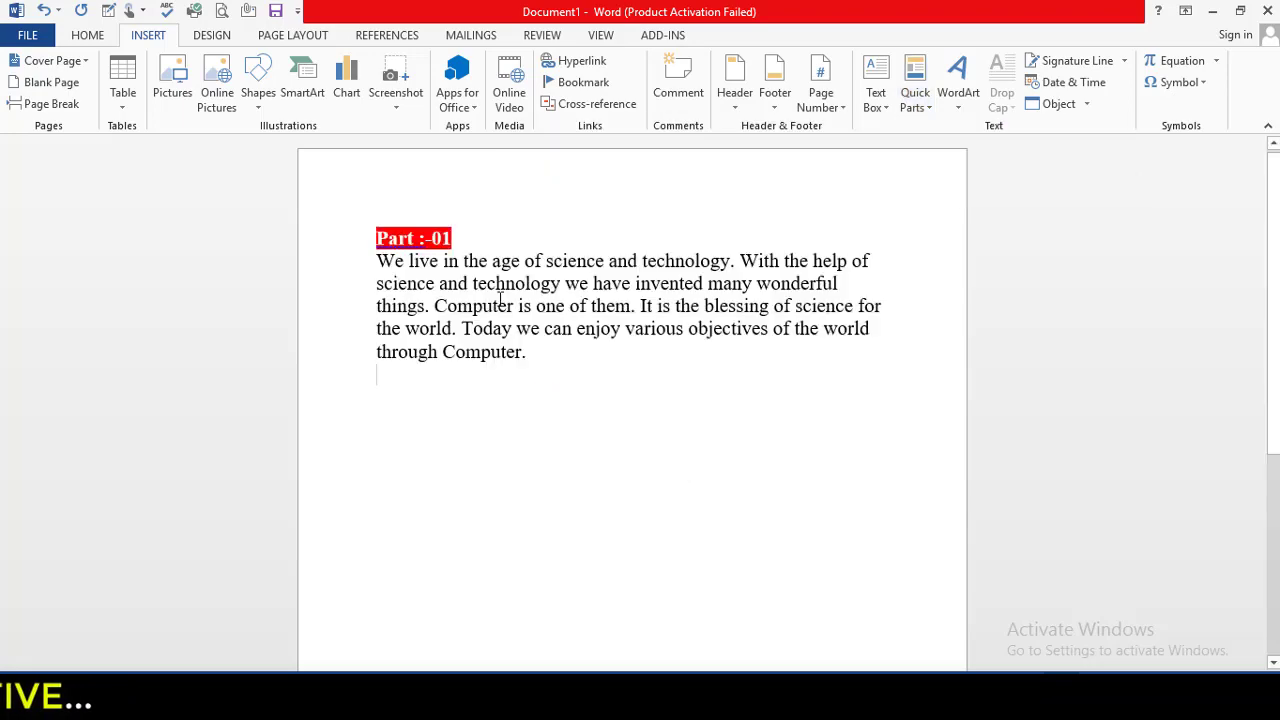
- Insert the Part :-02 AutoText entry and add a blank line after Part :-01
{"action": "left_click", "coordinate": [918, 98]}
{"action": "left_click", "coordinate": [974, 128]}
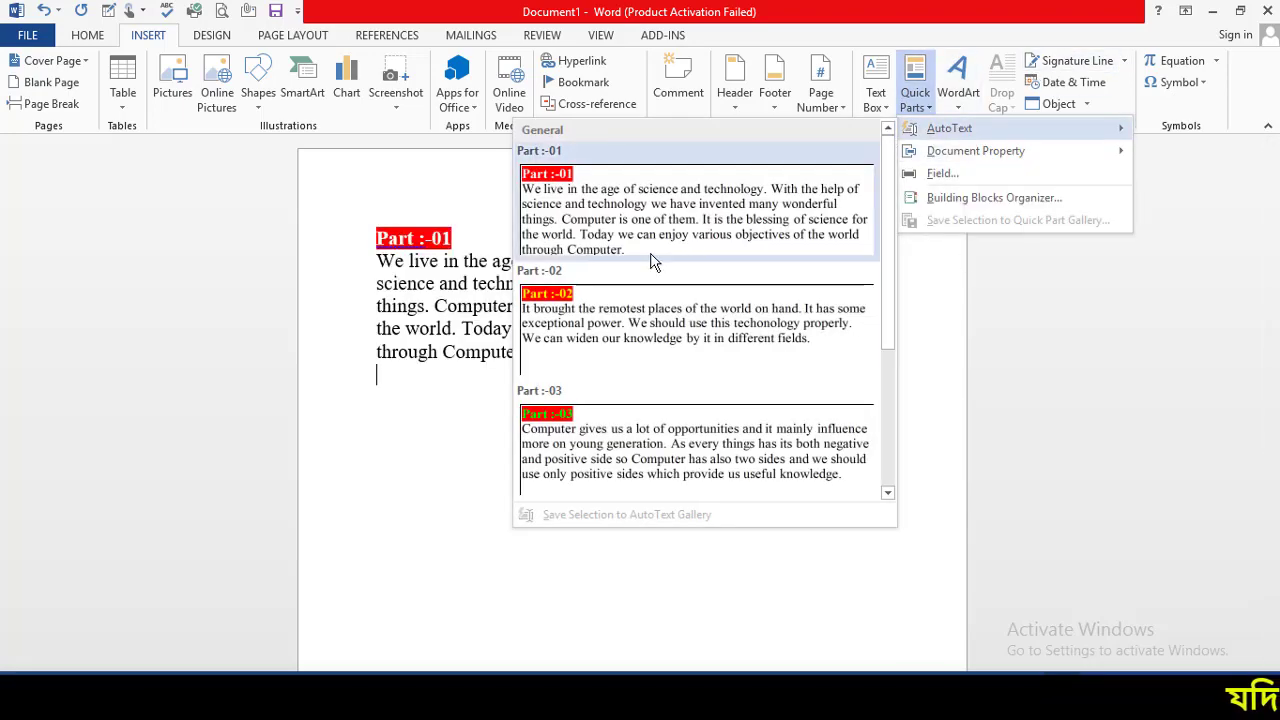
{"action": "left_click", "coordinate": [607, 338]}
{"action": "left_click", "coordinate": [530, 353]}
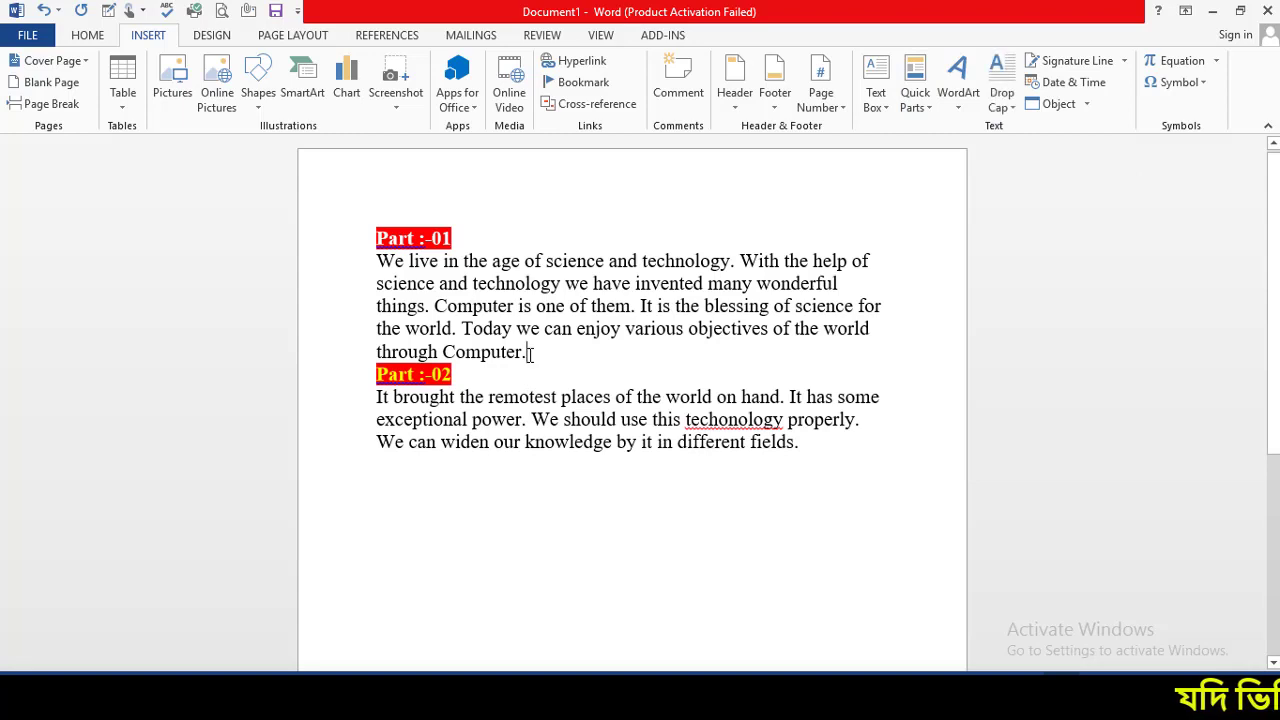
{"action": "key", "text": "Return"}
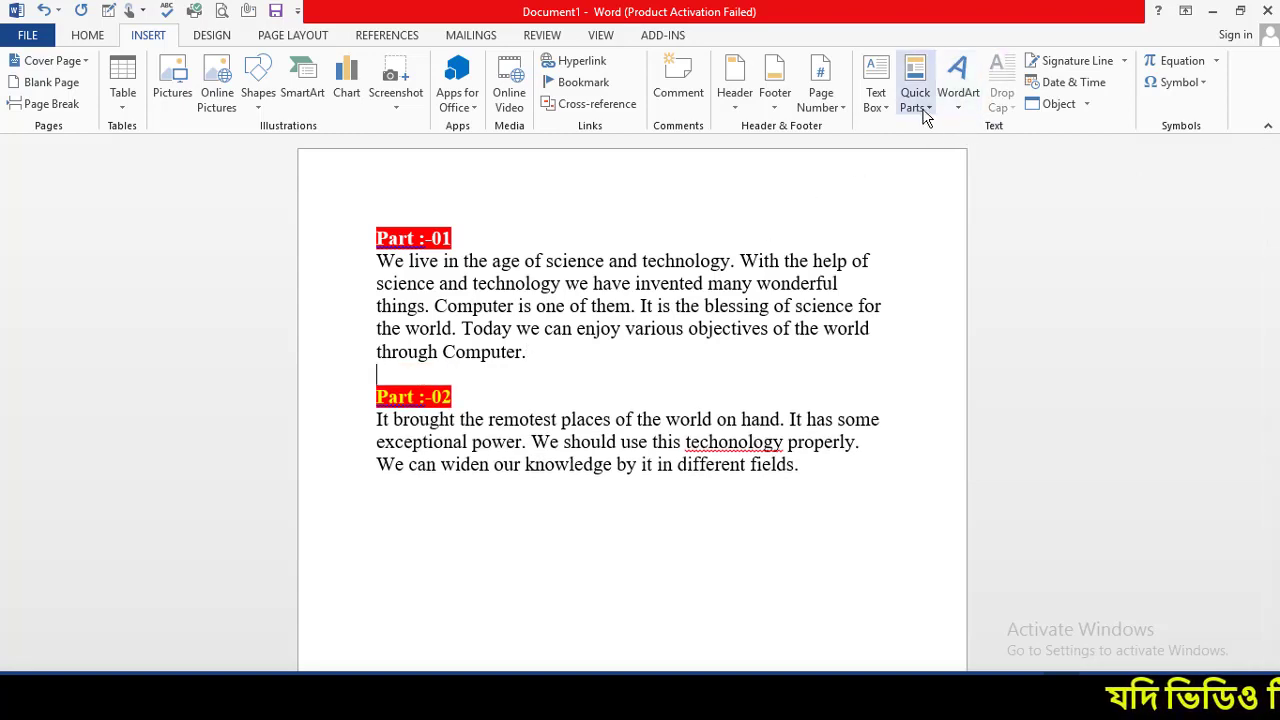
{"action": "left_click", "coordinate": [925, 117]}
{"action": "mouse_move", "coordinate": [949, 128]}
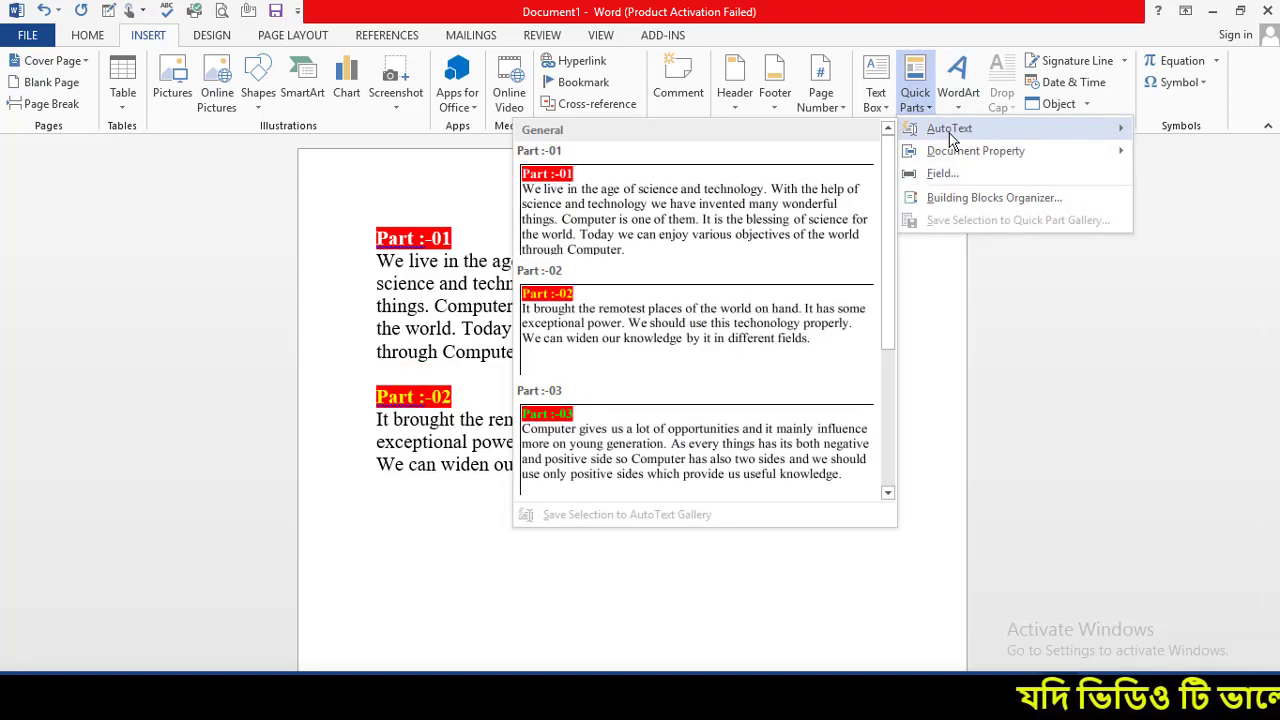
{"action": "key", "text": "Escape"}
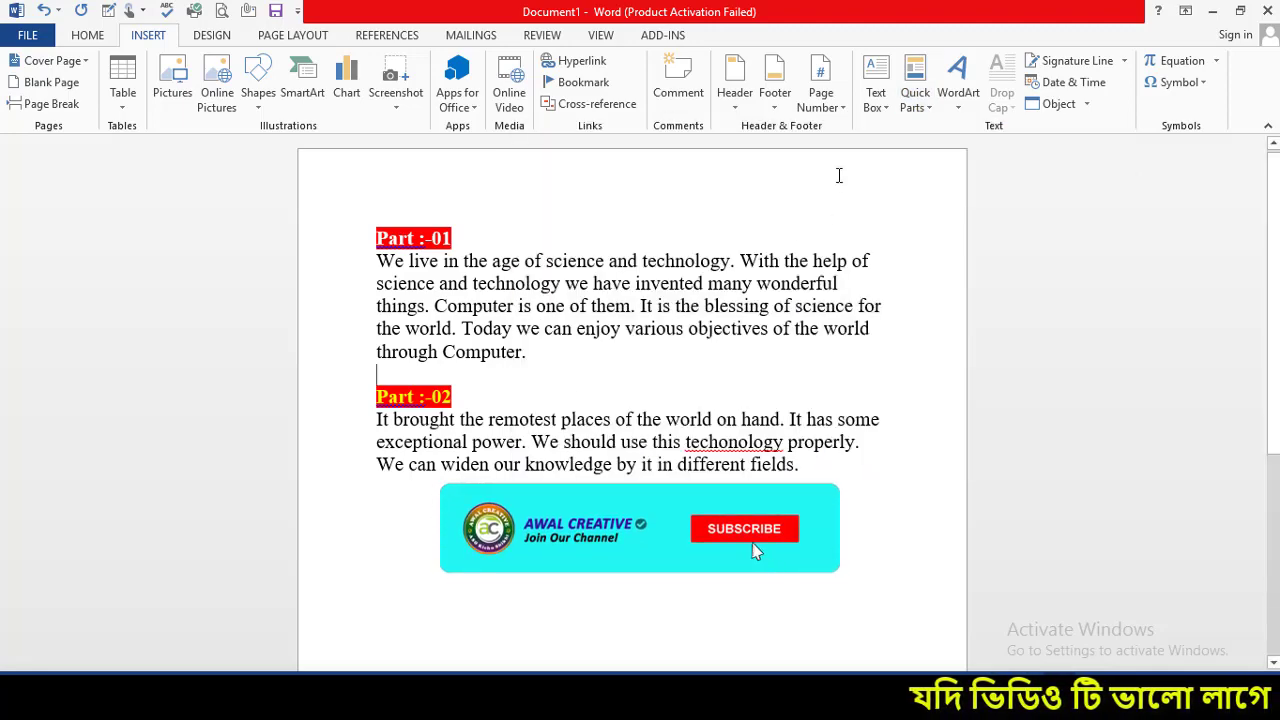
{"action": "left_click", "coordinate": [914, 100]}
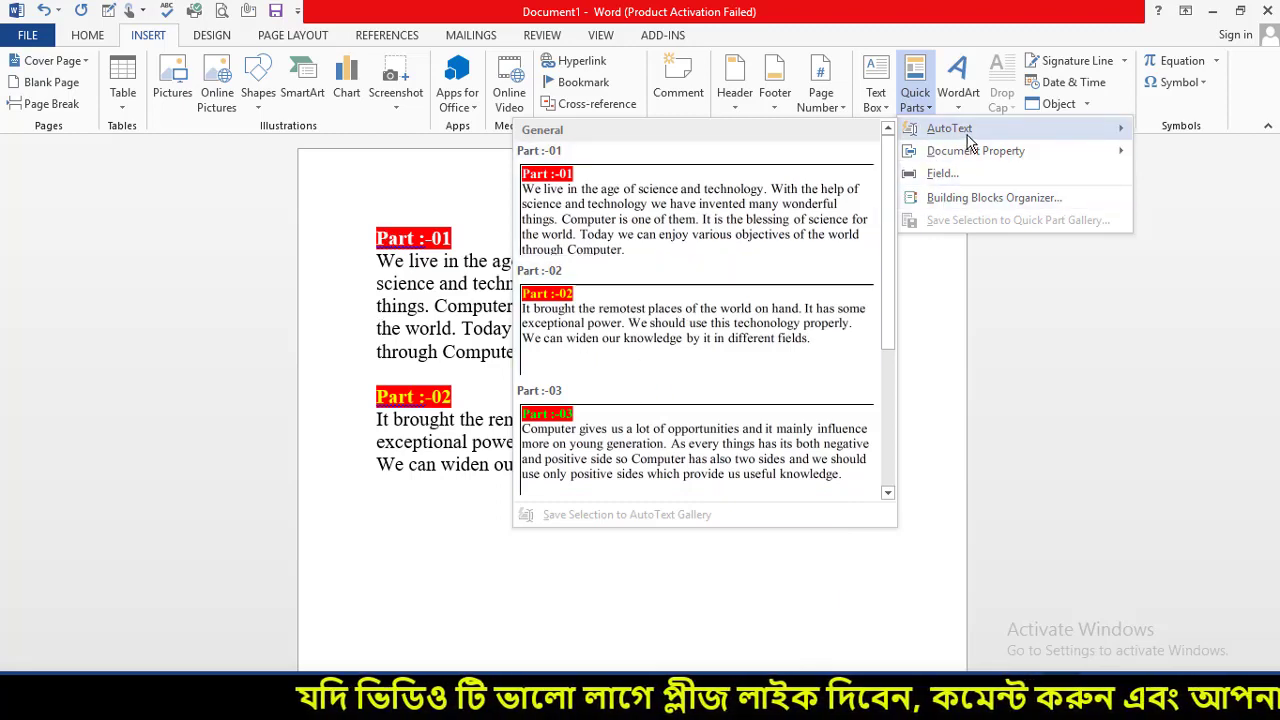
{"action": "left_click", "coordinate": [440, 238]}
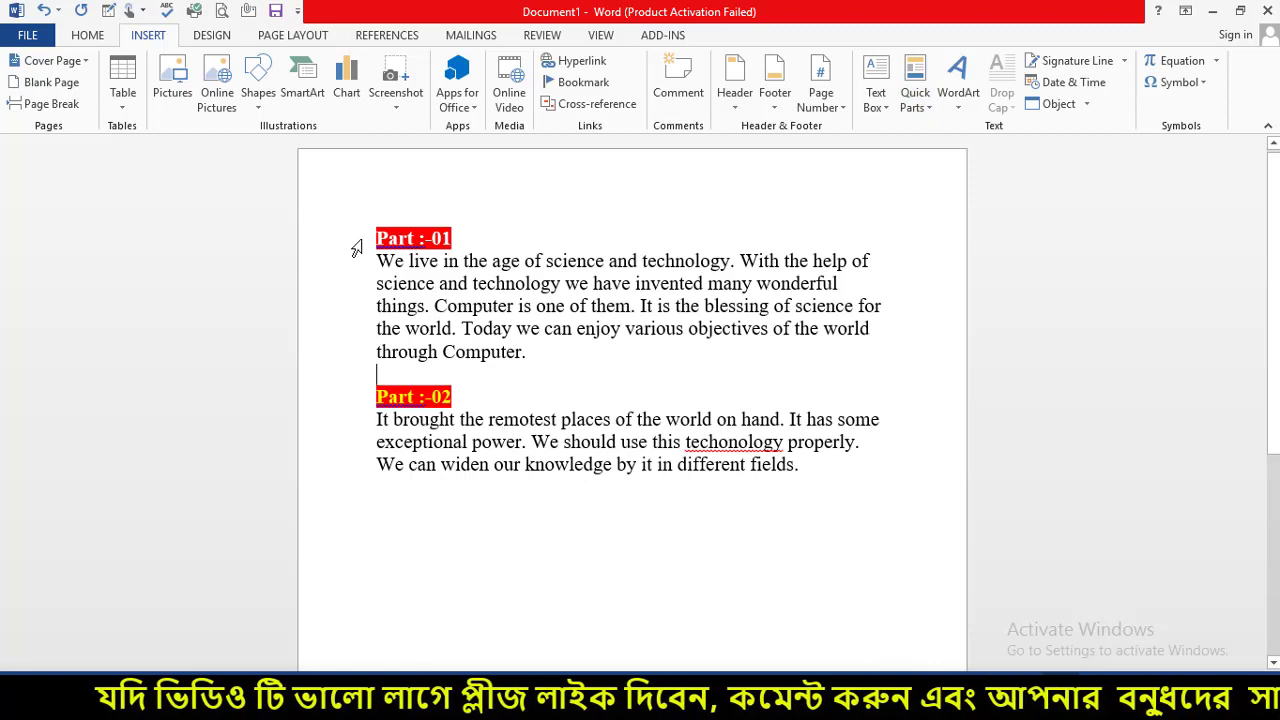
- Insert two extra copies of the Part :-01 AutoText entry at the document end
{"action": "mouse_move", "coordinate": [372, 236]}
{"action": "left_mouse_down"}
{"action": "mouse_move", "coordinate": [576, 312]}
{"action": "mouse_move", "coordinate": [580, 343]}
{"action": "left_mouse_up"}
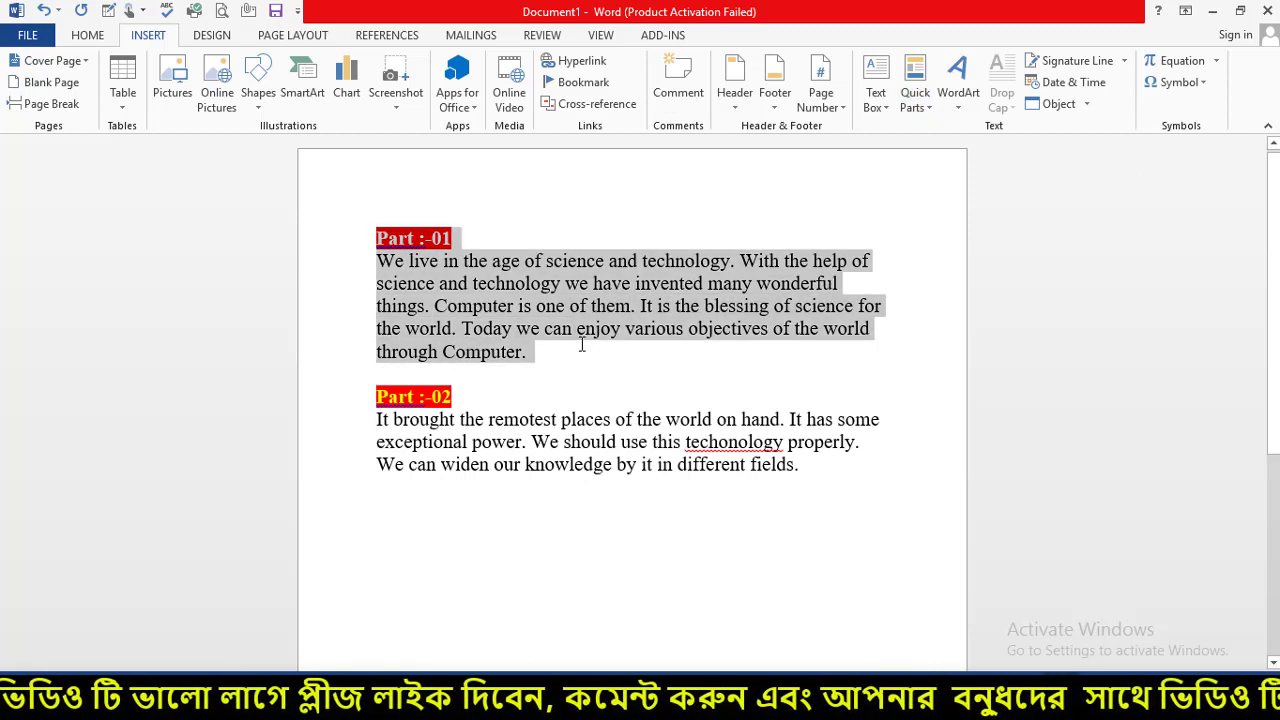
{"action": "left_click", "coordinate": [502, 523]}
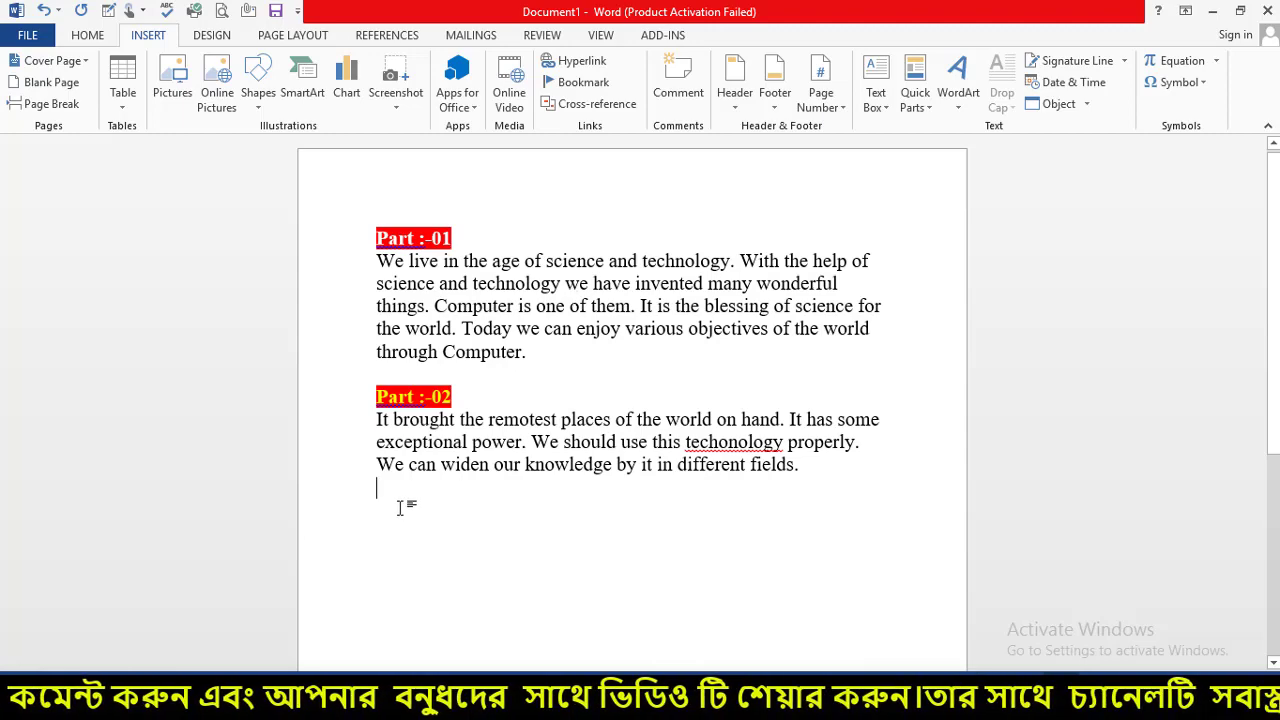
{"action": "left_click", "coordinate": [926, 102]}
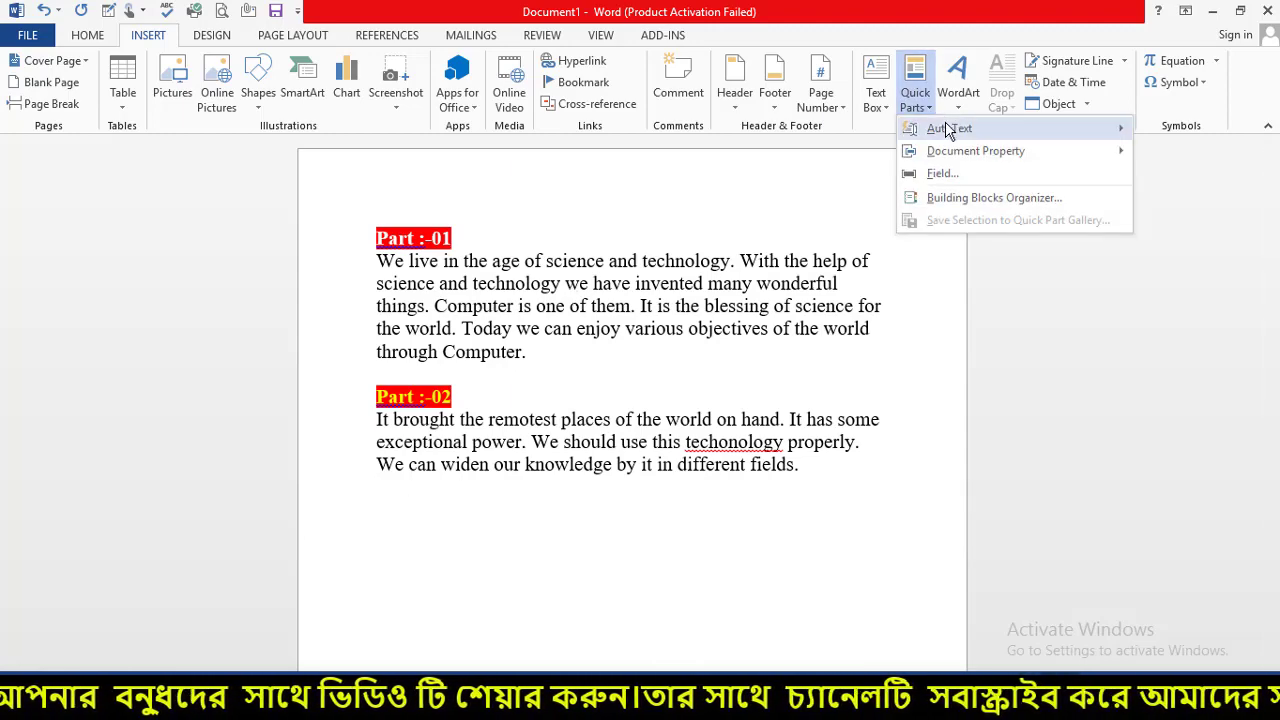
{"action": "left_click", "coordinate": [619, 184]}
{"action": "scroll", "coordinate": [957, 180], "scroll_direction": "down", "scroll_amount": 2}
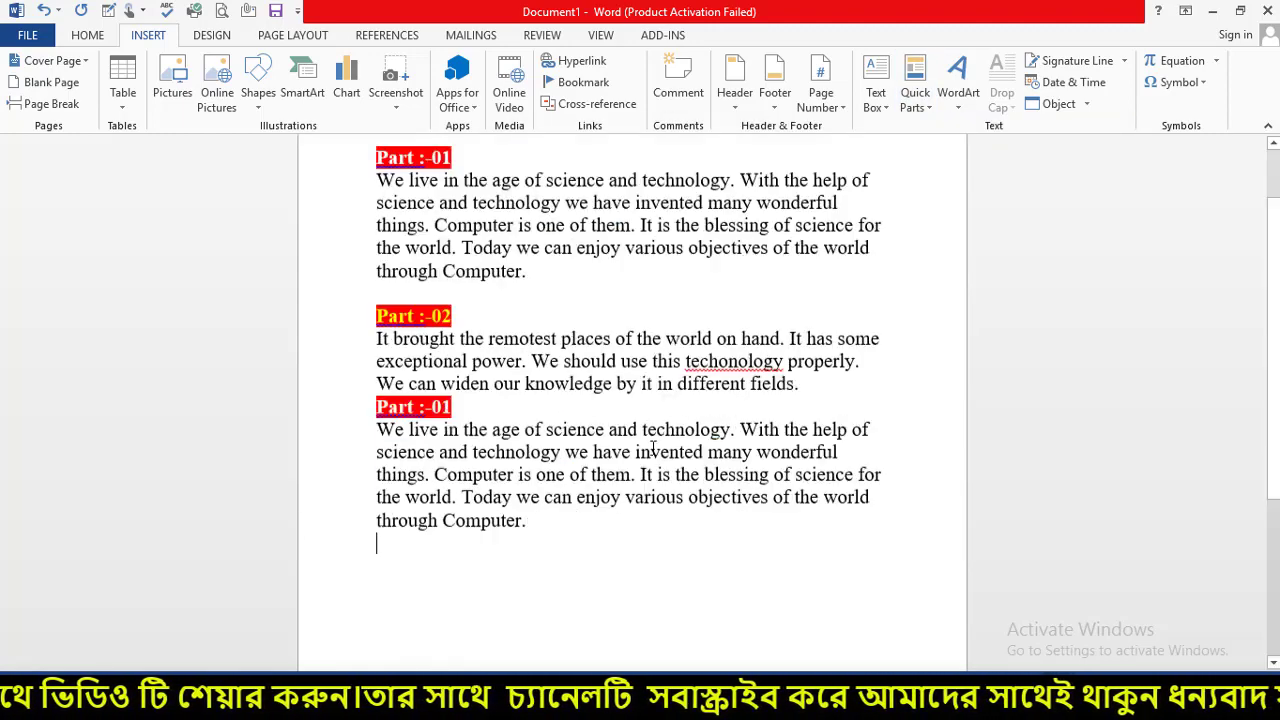
{"action": "left_click", "coordinate": [932, 106]}
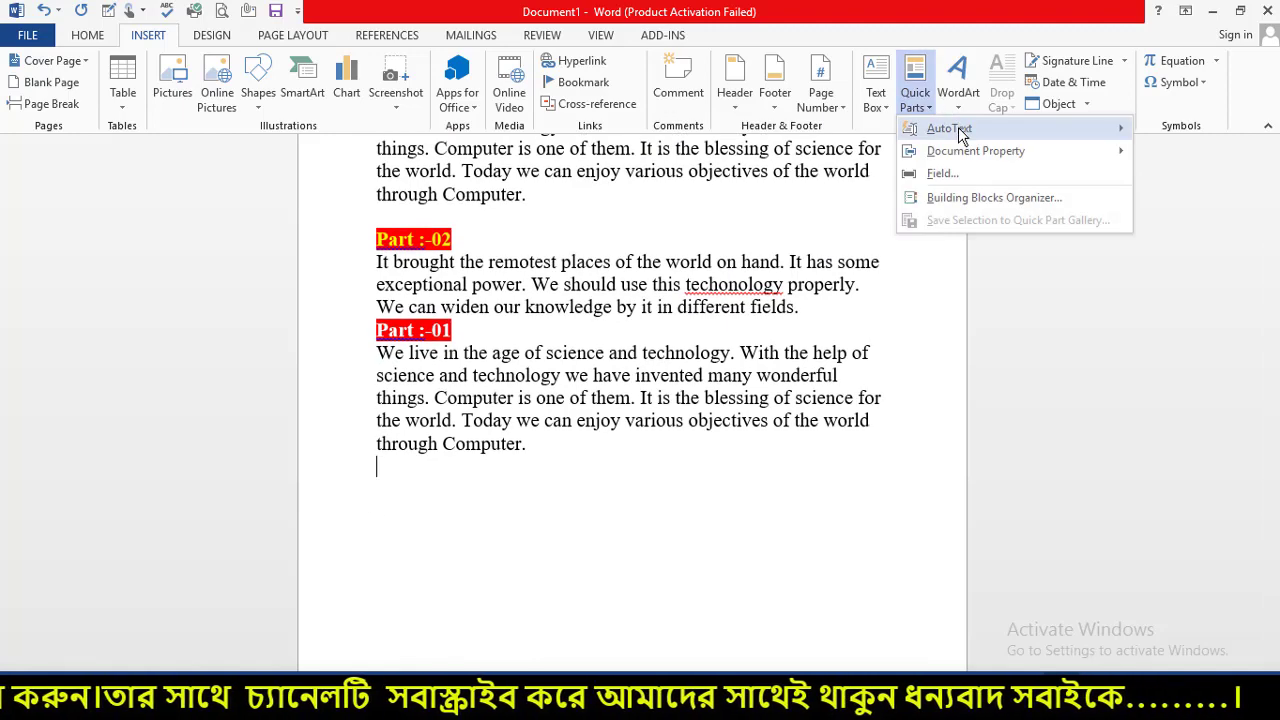
{"action": "left_click", "coordinate": [567, 362]}
{"action": "scroll", "coordinate": [480, 400], "scroll_direction": "down", "scroll_amount": 3}
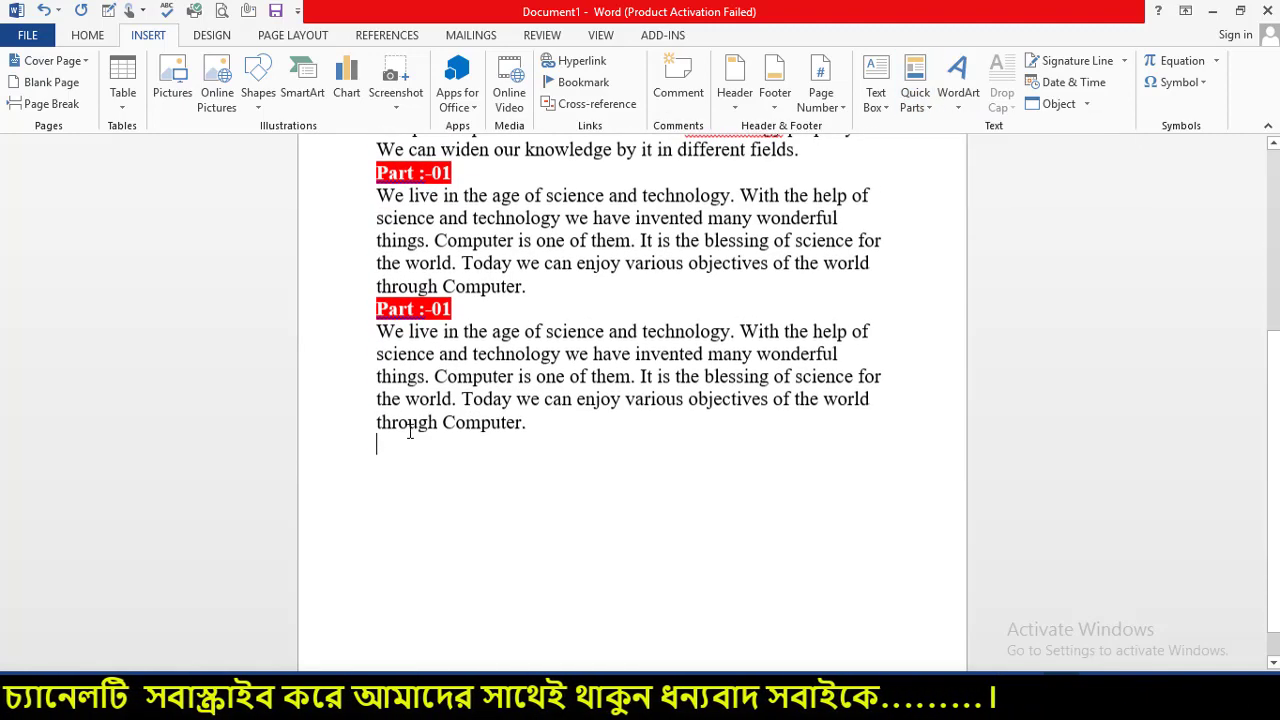
- Insert the Part :-03 AutoText entry at the end of the document
{"action": "left_click", "coordinate": [913, 108]}
{"action": "mouse_move", "coordinate": [949, 128]}
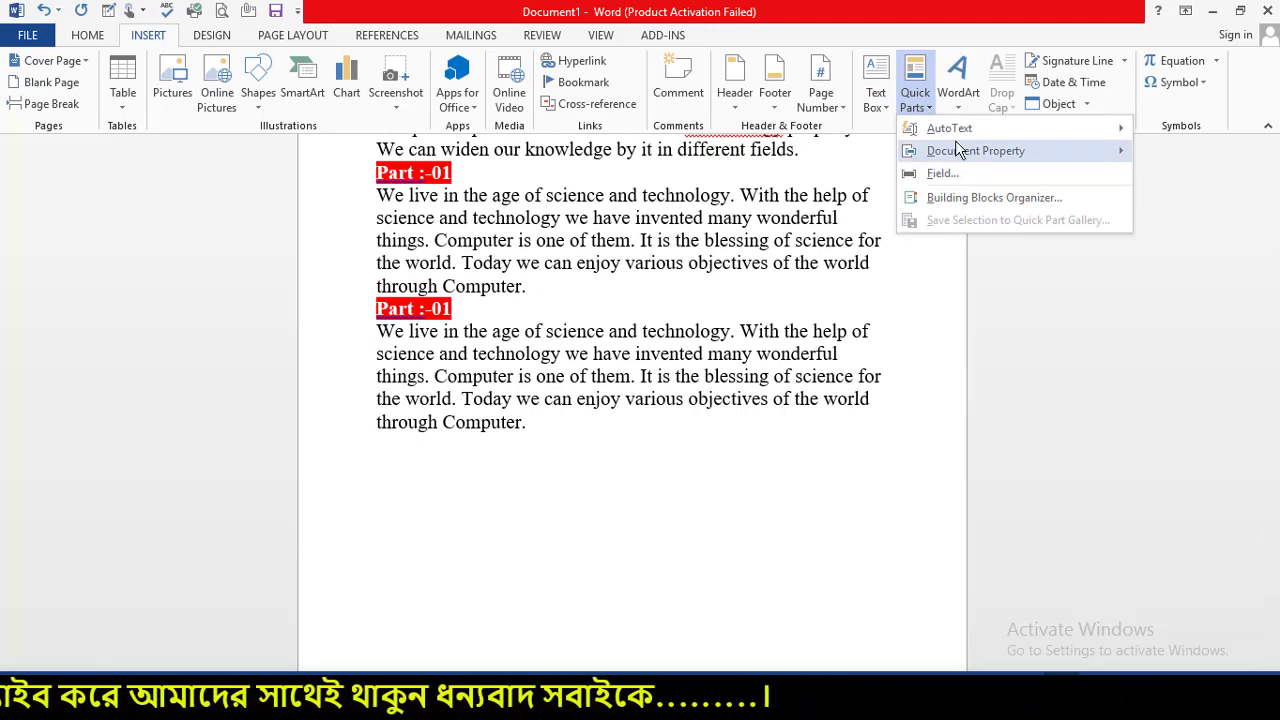
{"action": "left_click", "coordinate": [616, 454]}
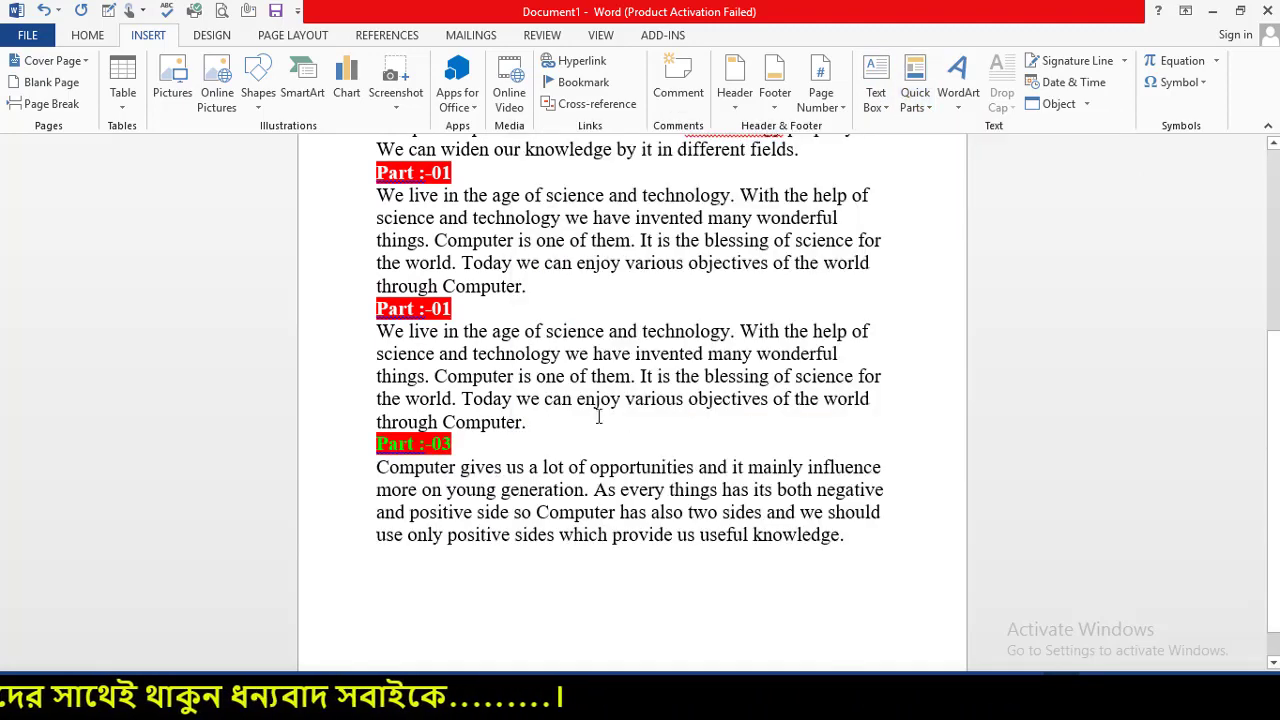
{"action": "scroll", "coordinate": [523, 506], "scroll_direction": "down", "scroll_amount": 1}
{"action": "scroll", "coordinate": [523, 506], "scroll_direction": "up", "scroll_amount": 2}
{"action": "scroll", "coordinate": [520, 430], "scroll_direction": "up", "scroll_amount": 3}
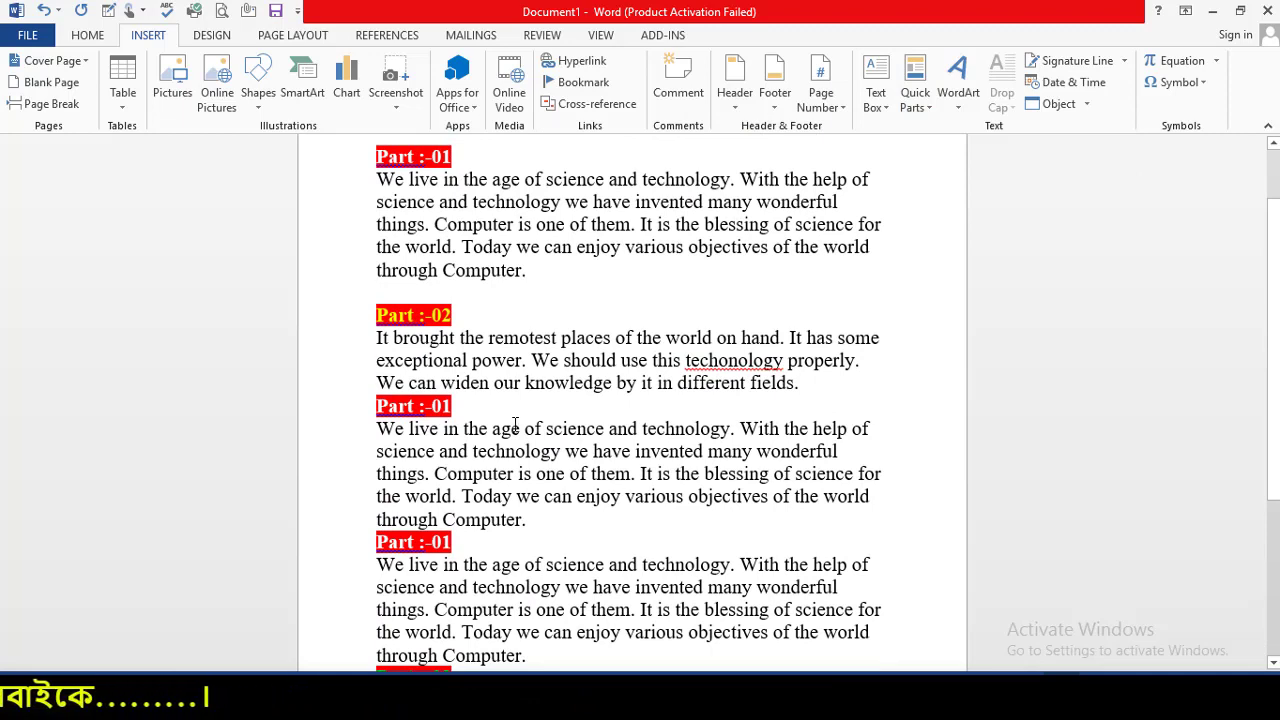
{"action": "scroll", "coordinate": [697, 380], "scroll_direction": "up", "scroll_amount": 2}
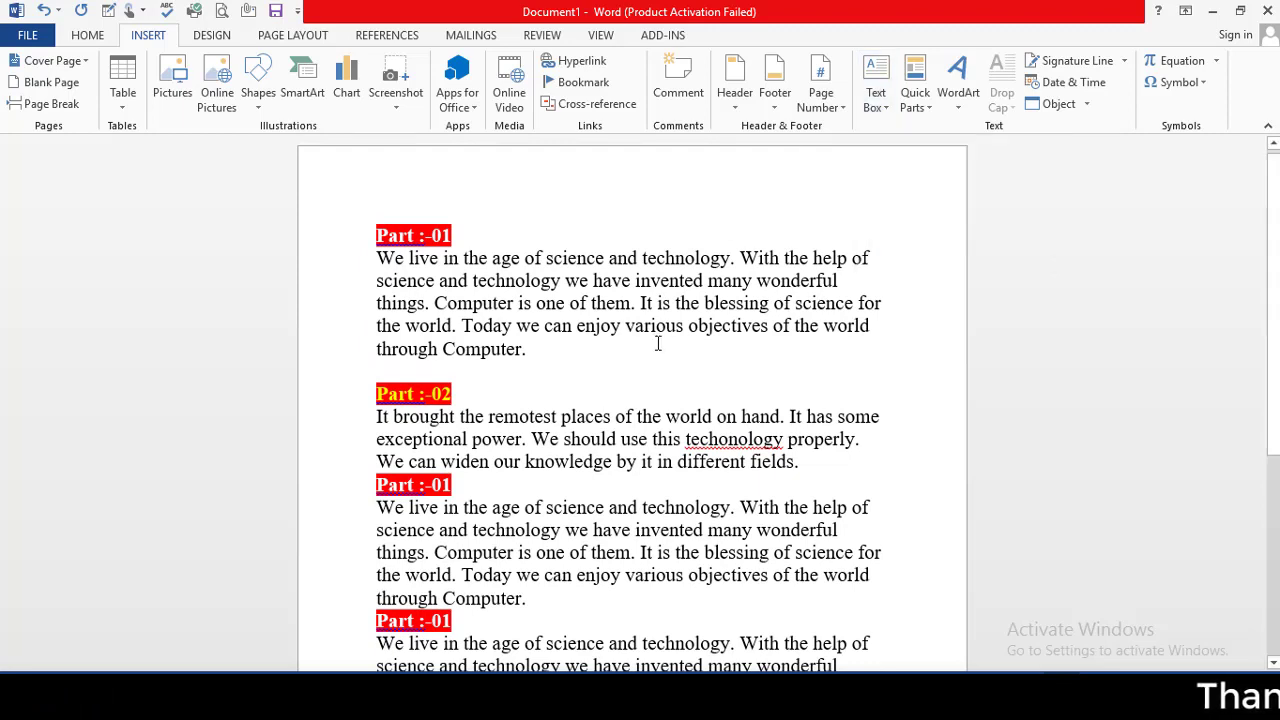
{"action": "scroll", "coordinate": [676, 349], "scroll_direction": "up", "scroll_amount": 1}
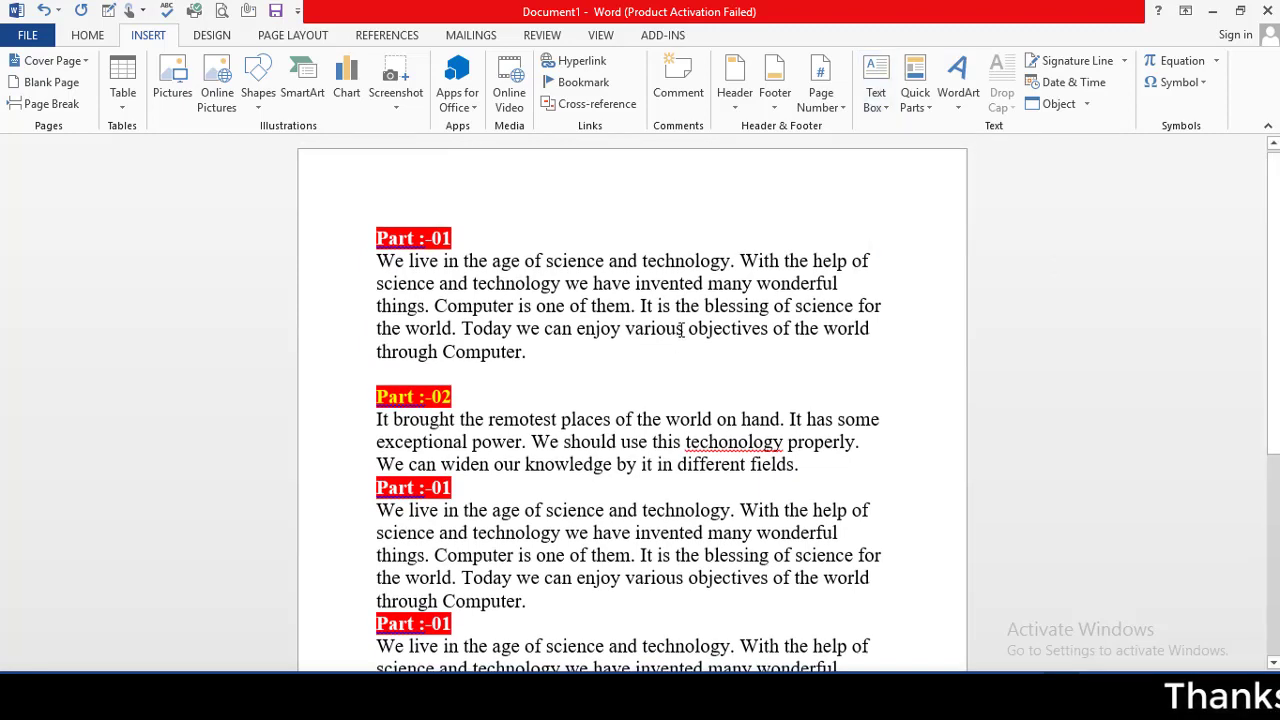
- Undo twice to remove the duplicated Part :-01 blocks
{"action": "left_click", "coordinate": [922, 104]}
{"action": "mouse_move", "coordinate": [975, 151]}
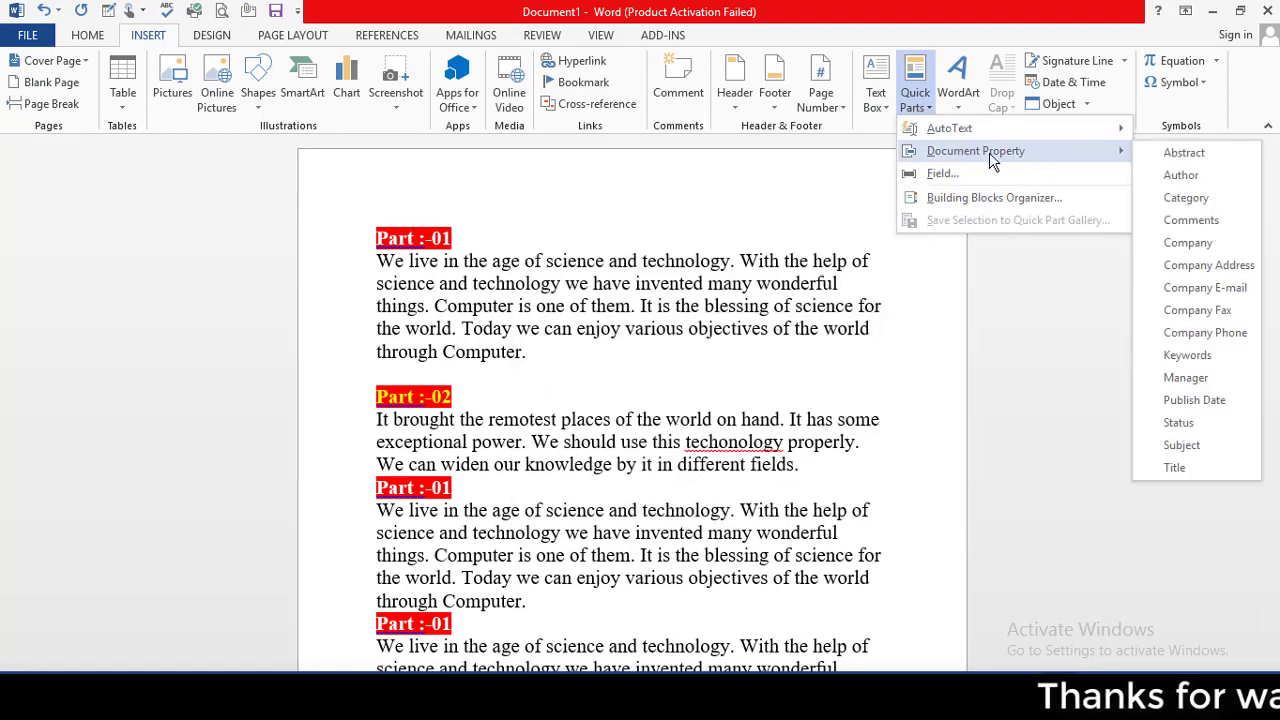
{"action": "scroll", "coordinate": [528, 380], "scroll_direction": "down", "scroll_amount": 3}
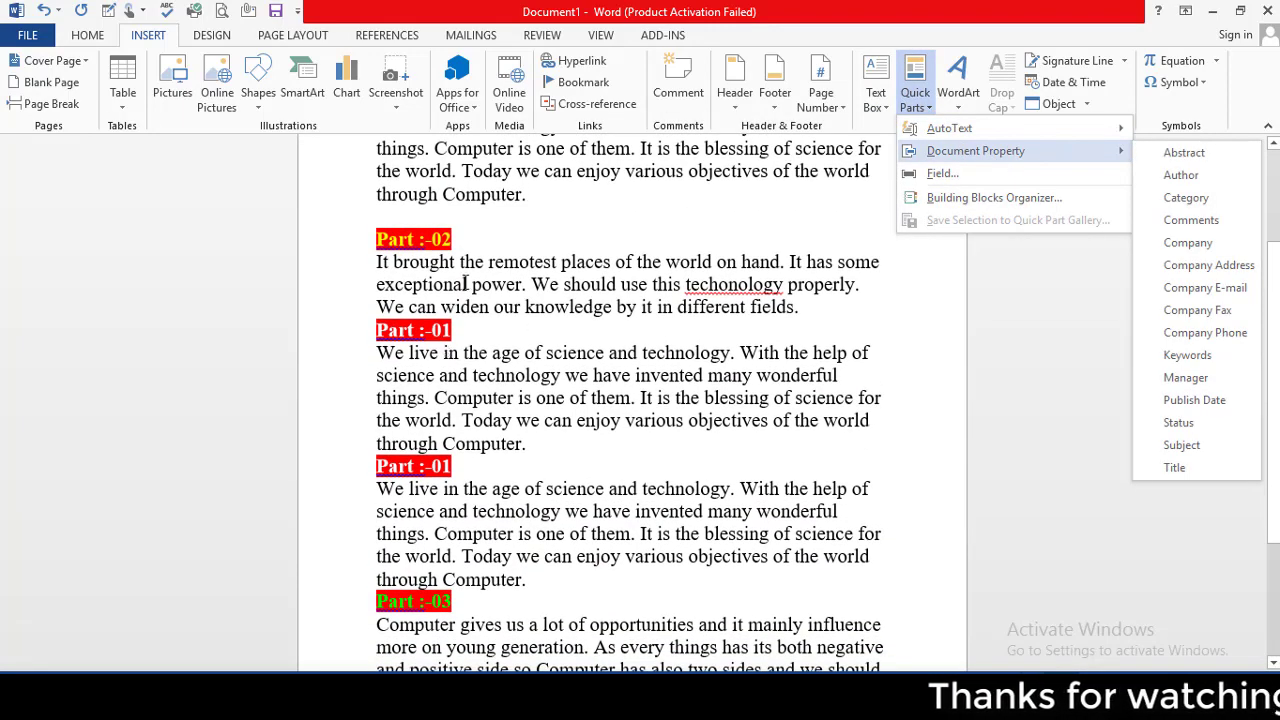
{"action": "scroll", "coordinate": [482, 405], "scroll_direction": "up", "scroll_amount": 2}
{"action": "scroll", "coordinate": [482, 405], "scroll_direction": "up", "scroll_amount": 1}
{"action": "left_click", "coordinate": [546, 390]}
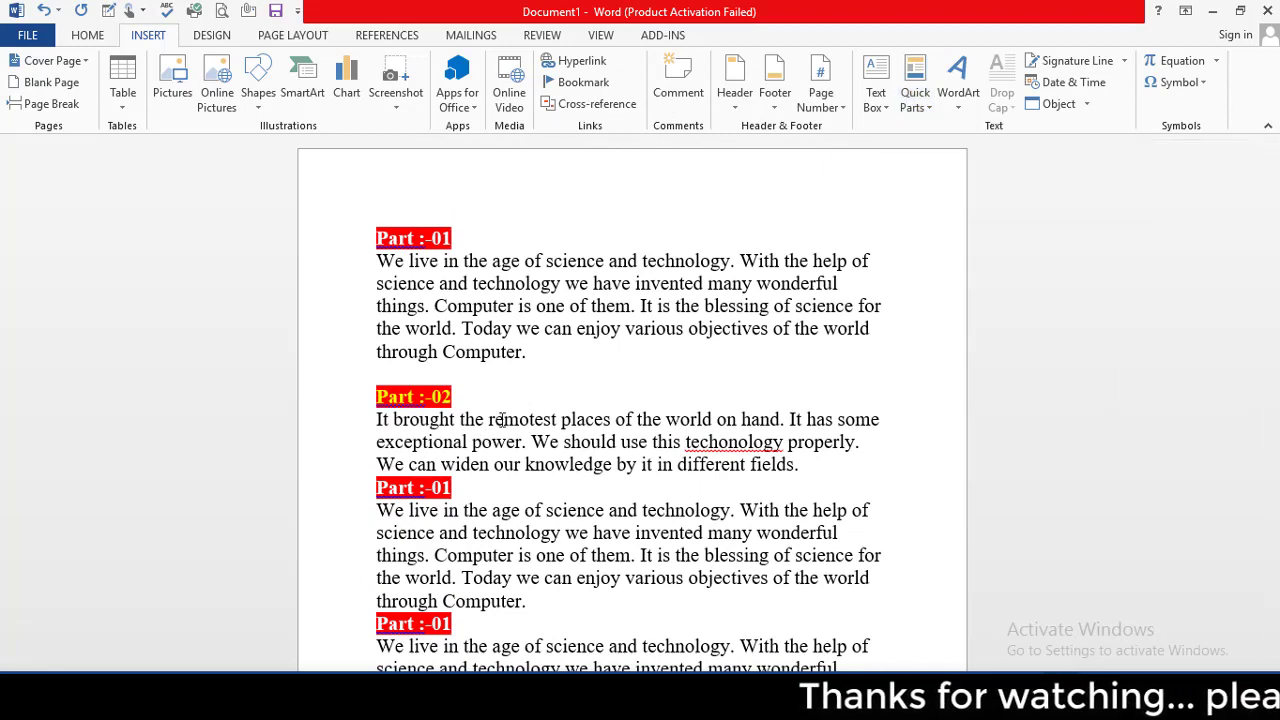
{"action": "key", "text": "ctrl+z"}
{"action": "key", "text": "ctrl+z"}
{"action": "key", "text": "ctrl+z"}
{"action": "key", "text": "ctrl+z"}
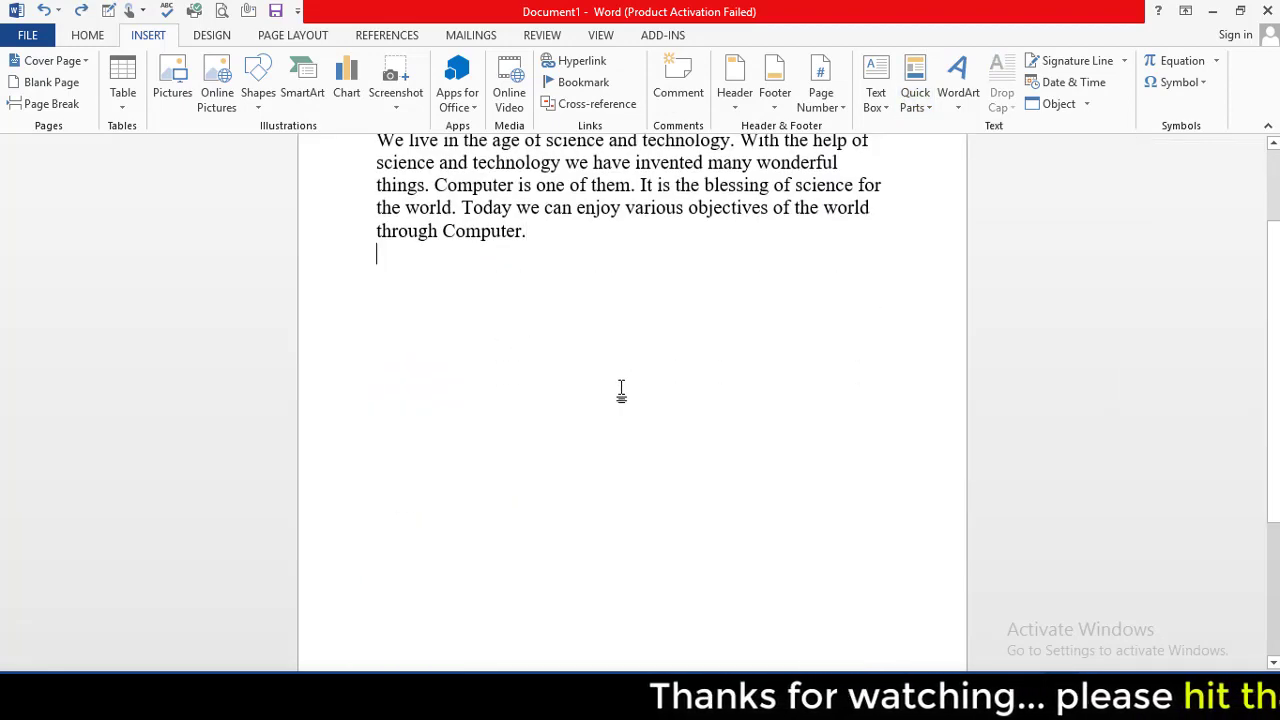
{"action": "key", "text": "ctrl+z"}
{"action": "key", "text": "ctrl+z"}
- Insert the Company E-mail property after "through Computer." in Part :-01 and enter the company's e-mail address
{"action": "left_click", "coordinate": [507, 356]}
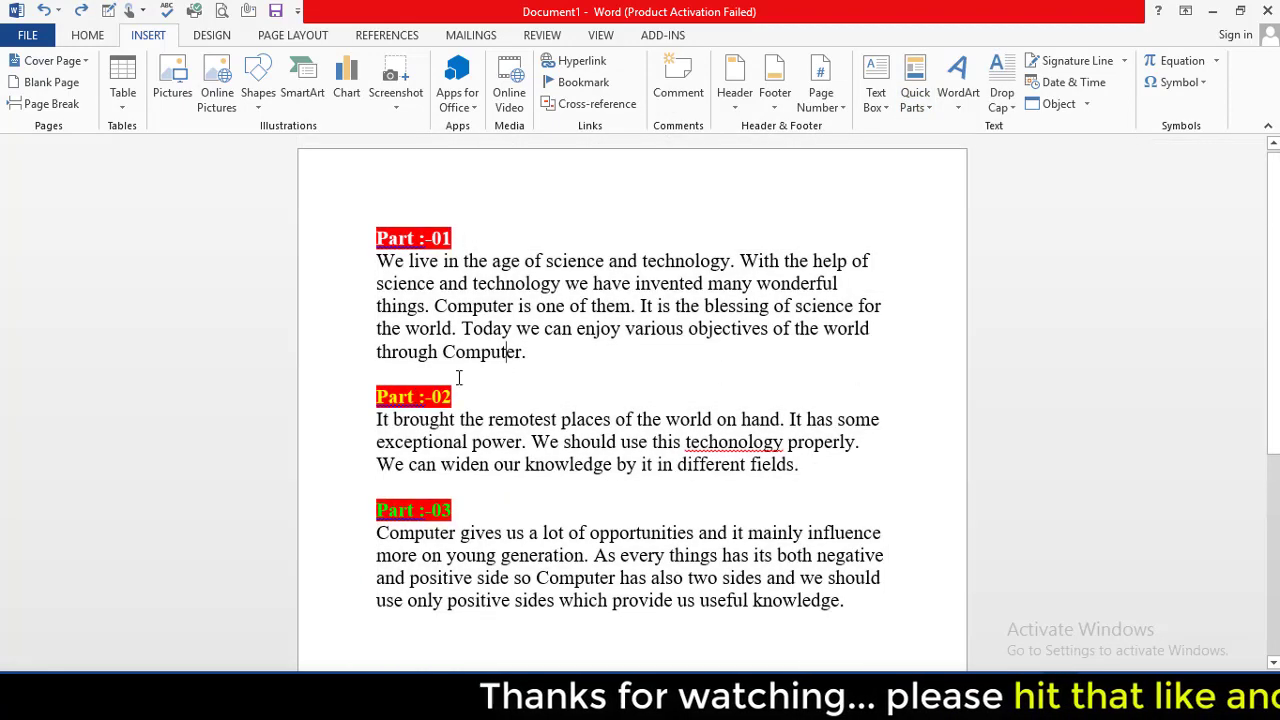
{"action": "left_click", "coordinate": [915, 98]}
{"action": "mouse_move", "coordinate": [975, 150]}
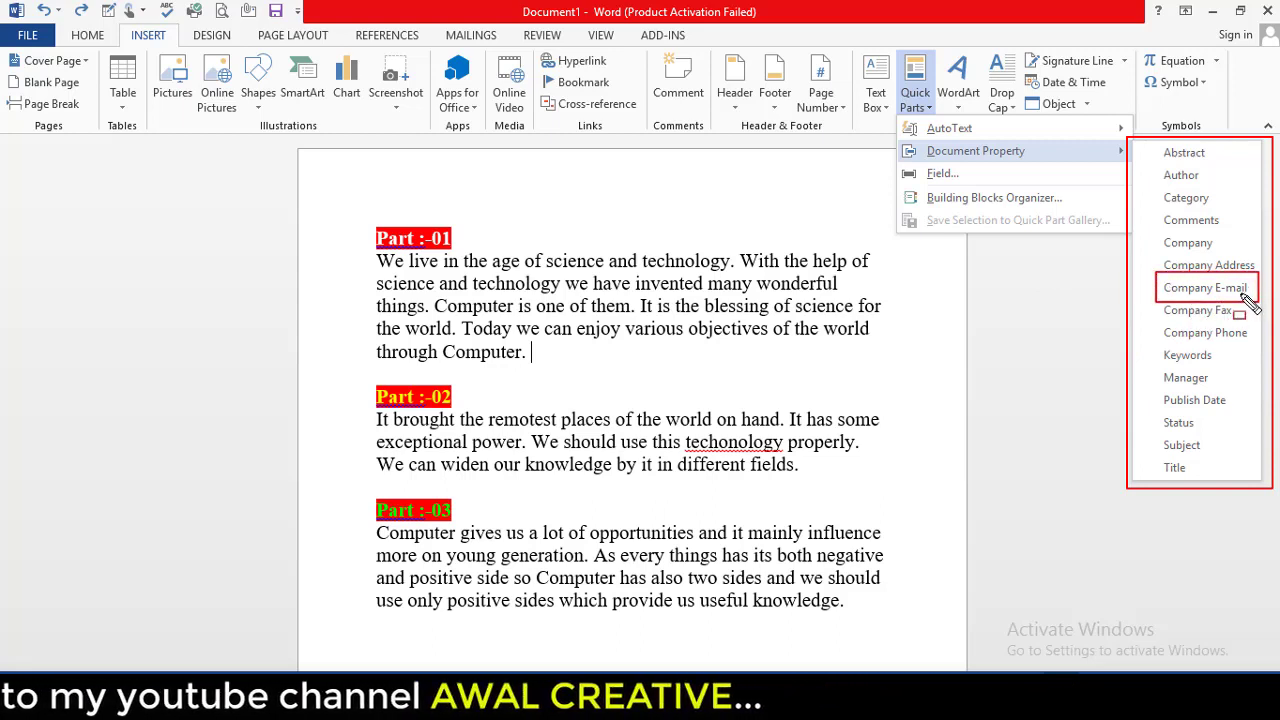
{"action": "left_click", "coordinate": [900, 360]}
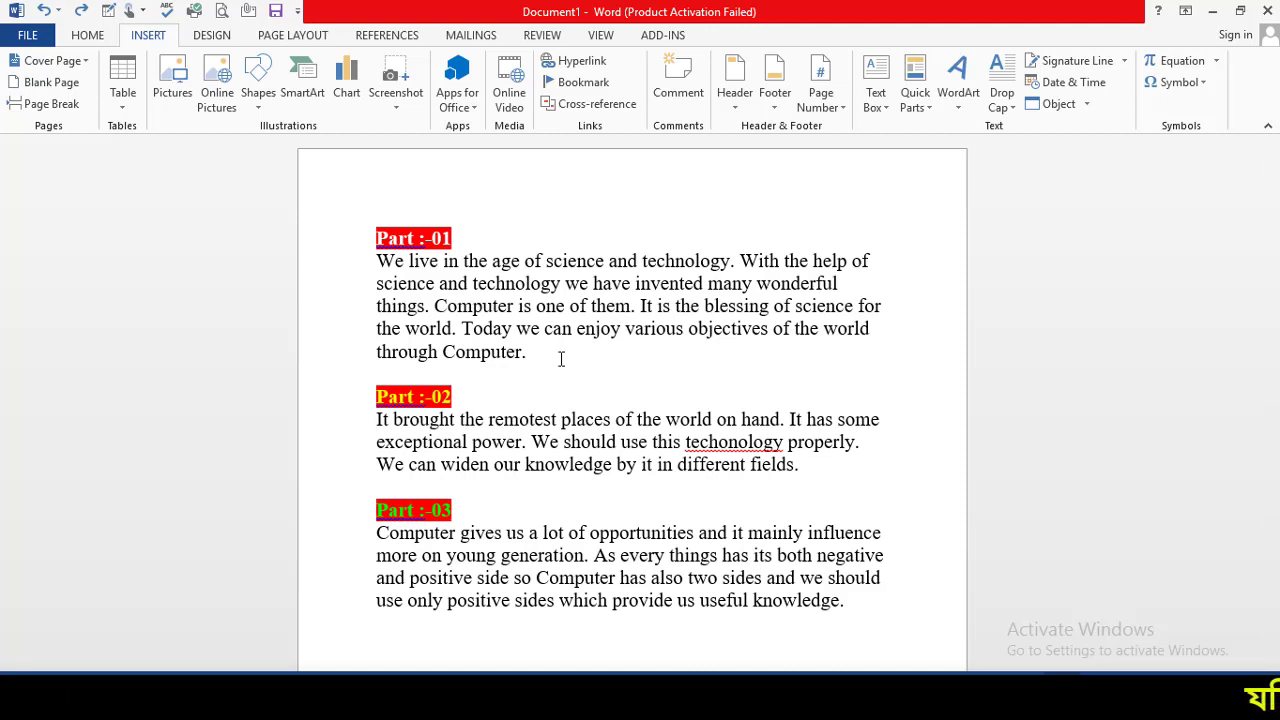
{"action": "left_click", "coordinate": [915, 85]}
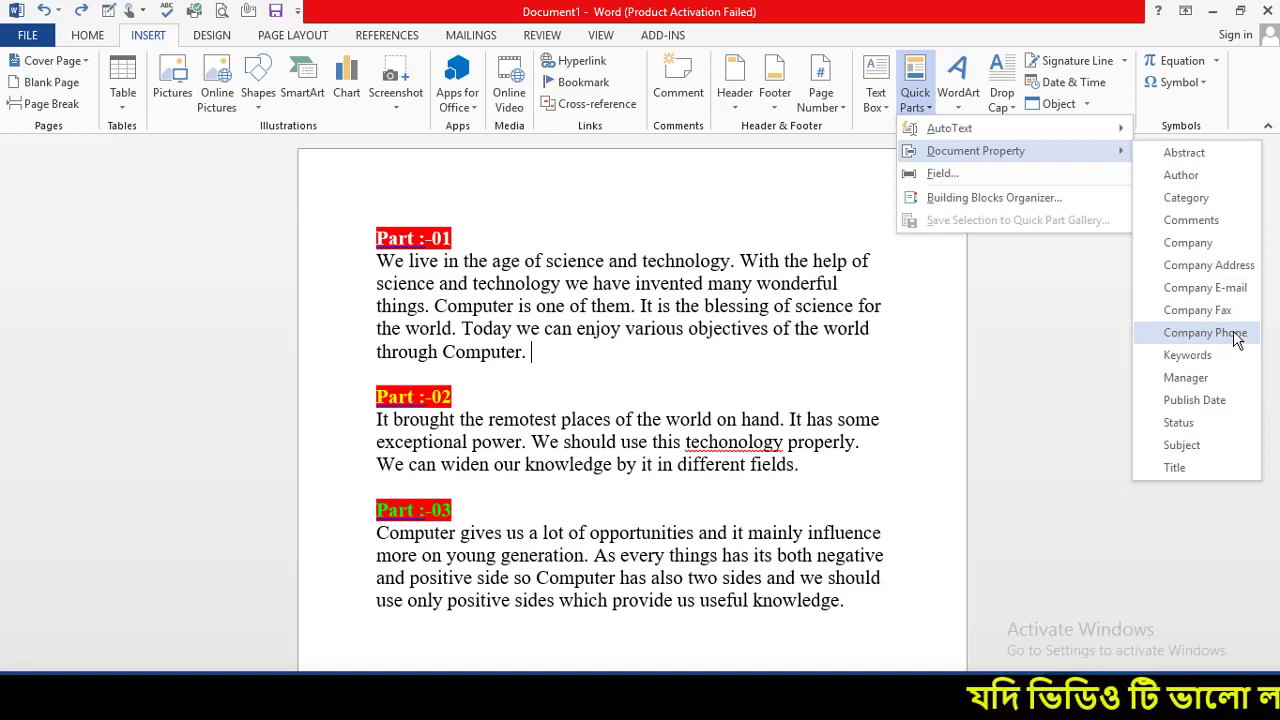
{"action": "left_click", "coordinate": [1205, 288]}
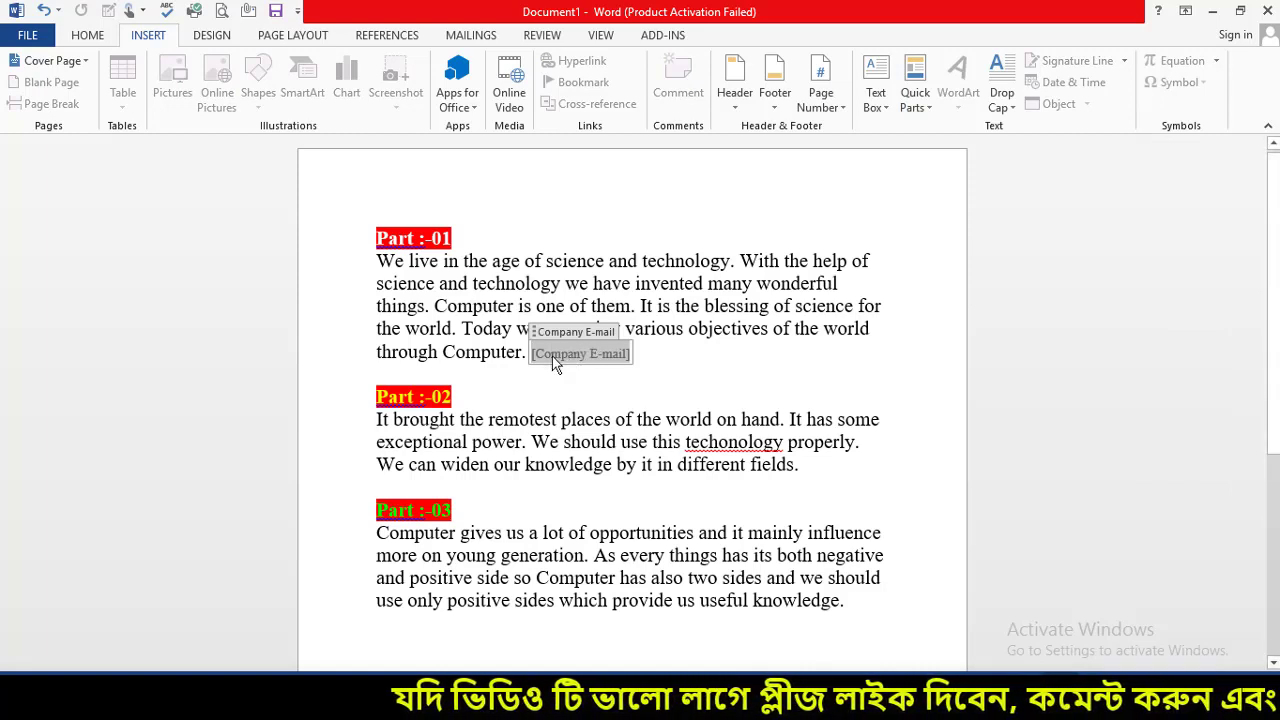
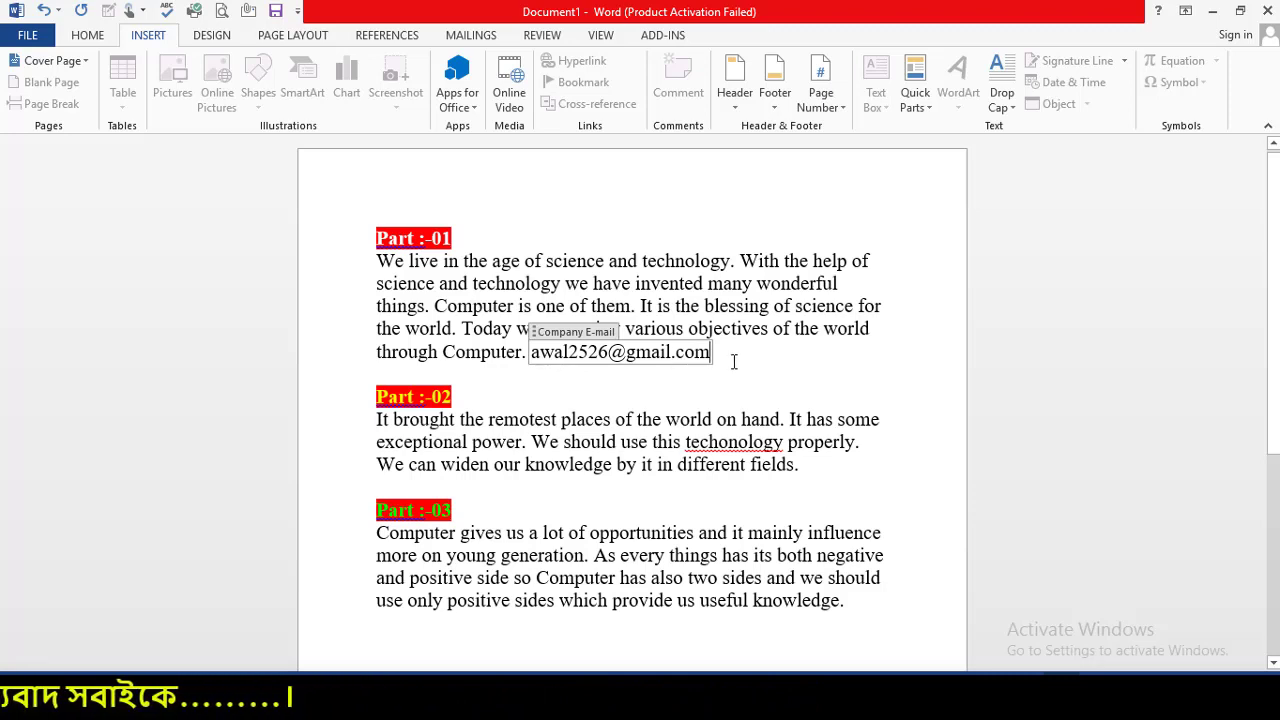
{"action": "scroll", "coordinate": [744, 390], "scroll_direction": "down", "scroll_amount": 3}
- Insert the Company E-mail property after "so" in Part :-03, undoing an accidental Category property
{"action": "left_click", "coordinate": [709, 390]}
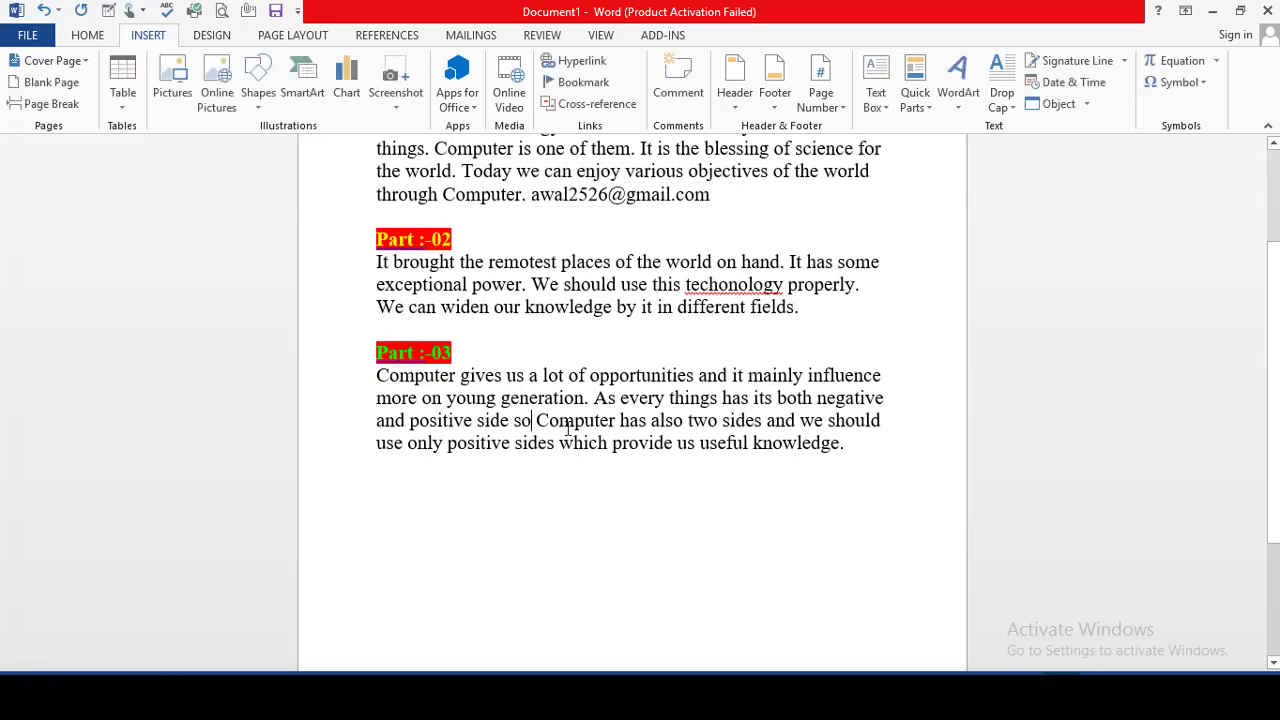
{"action": "left_click", "coordinate": [915, 95]}
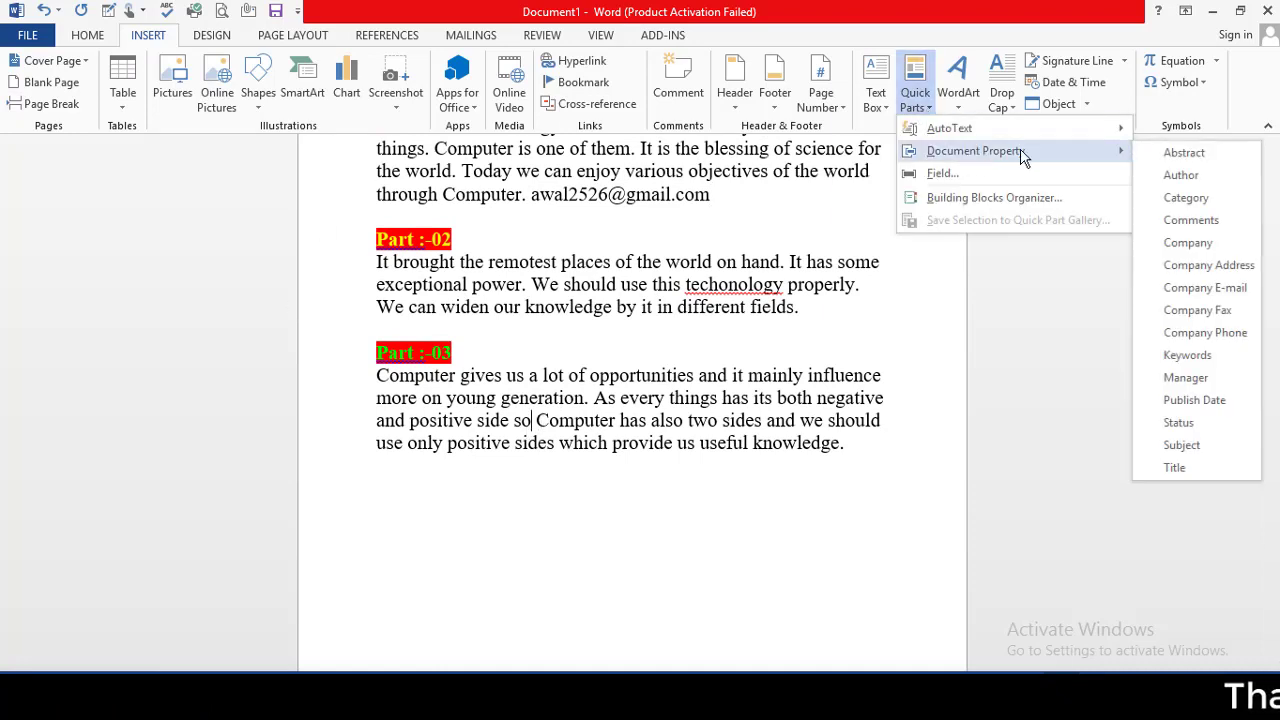
{"action": "left_click", "coordinate": [1168, 170]}
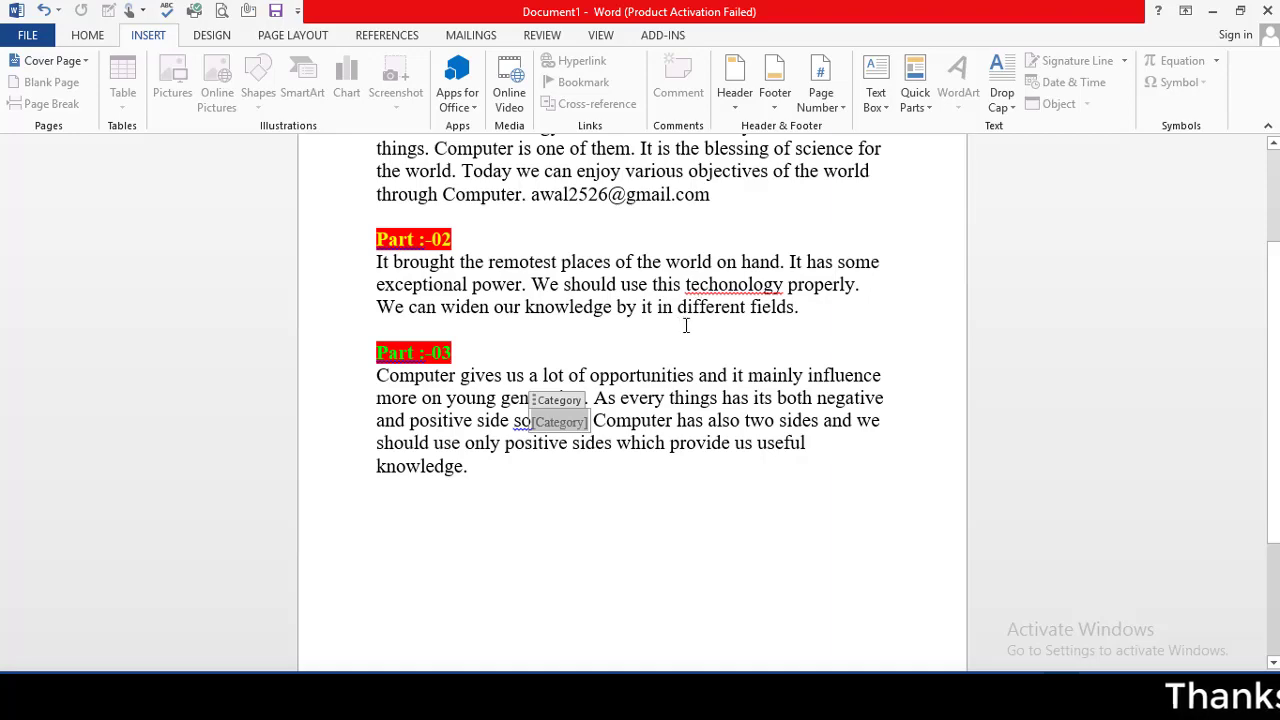
{"action": "key", "text": "ctrl+z"}
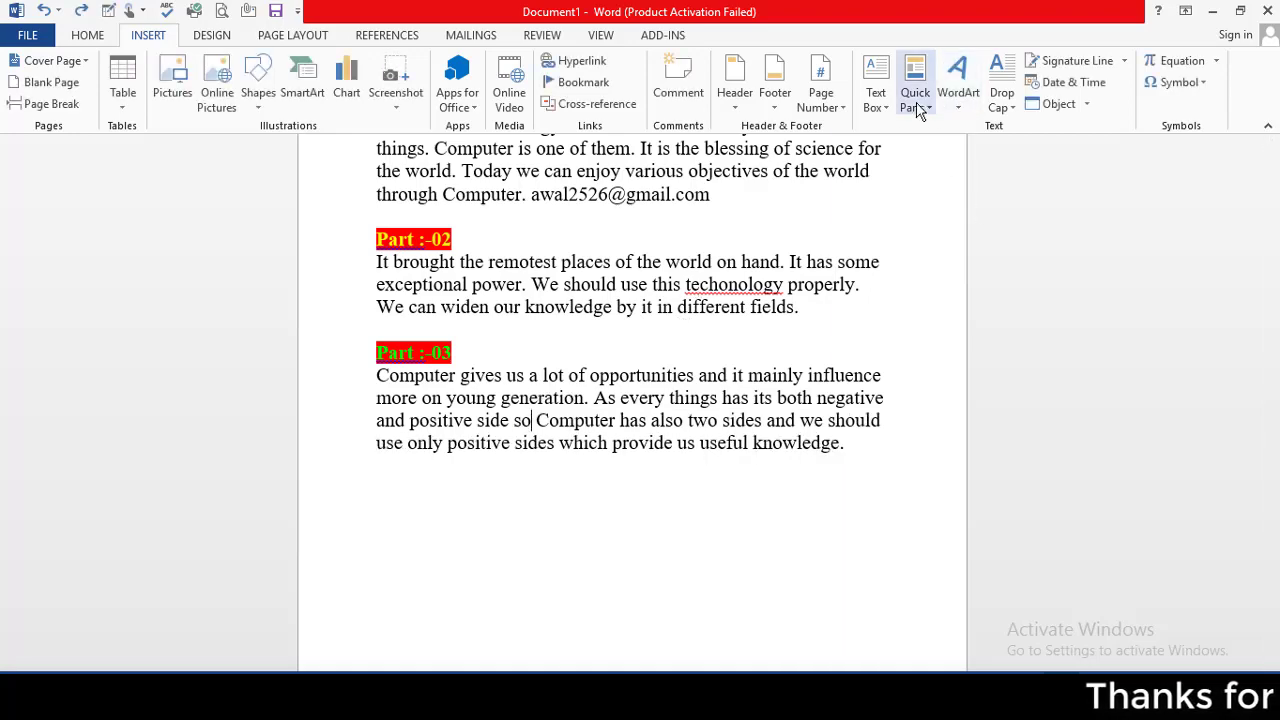
{"action": "left_click", "coordinate": [915, 85]}
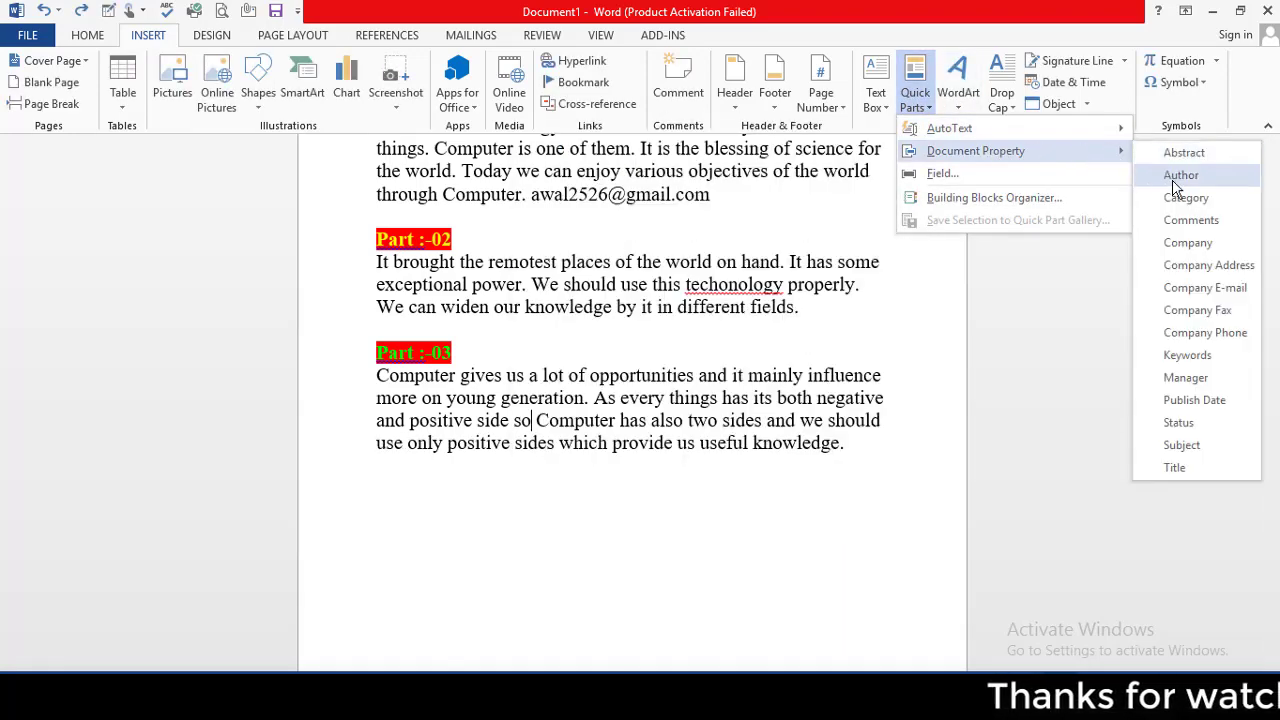
{"action": "mouse_move", "coordinate": [975, 151]}
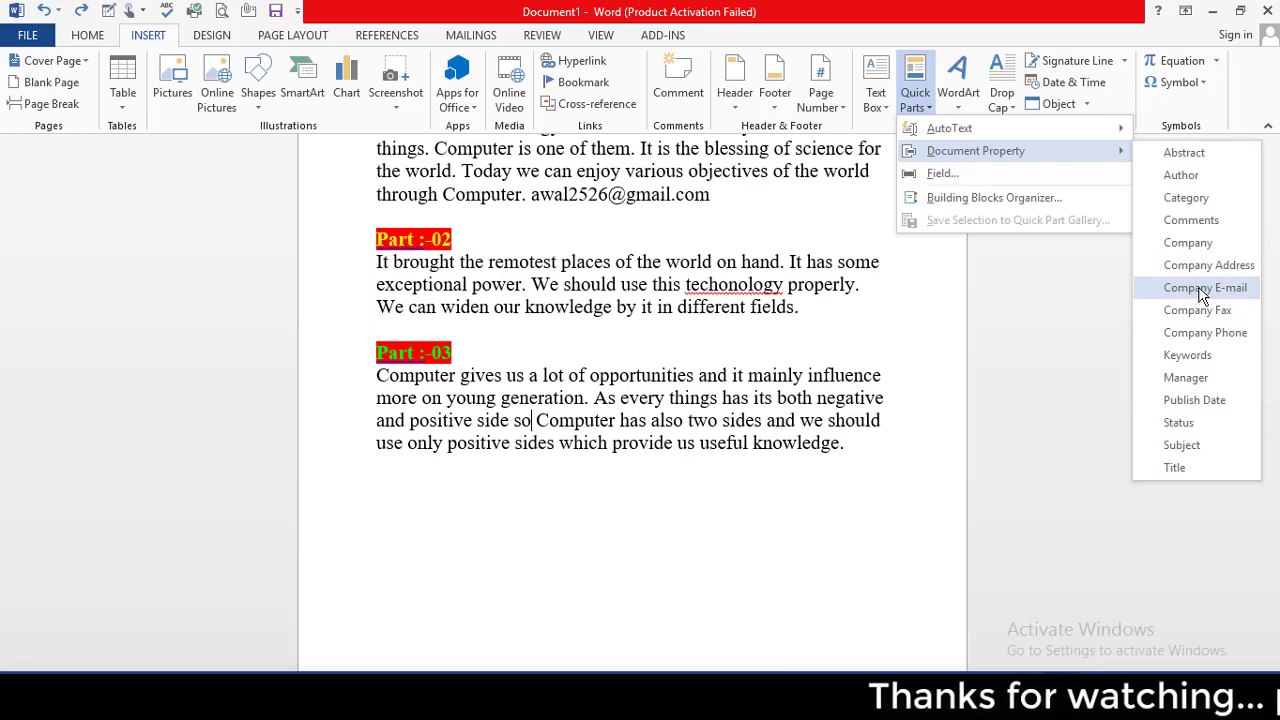
{"action": "left_click", "coordinate": [1201, 288]}
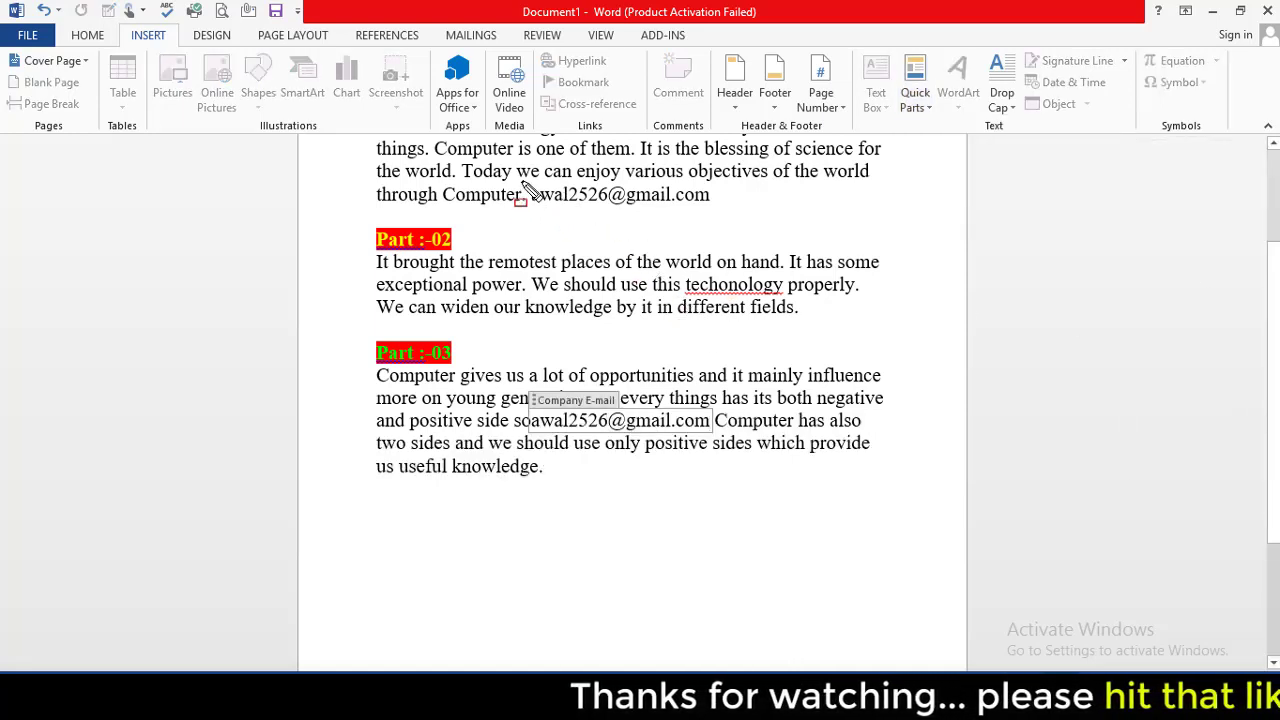
{"action": "left_click_drag", "start_coordinate": [521, 183], "coordinate": [772, 211]}
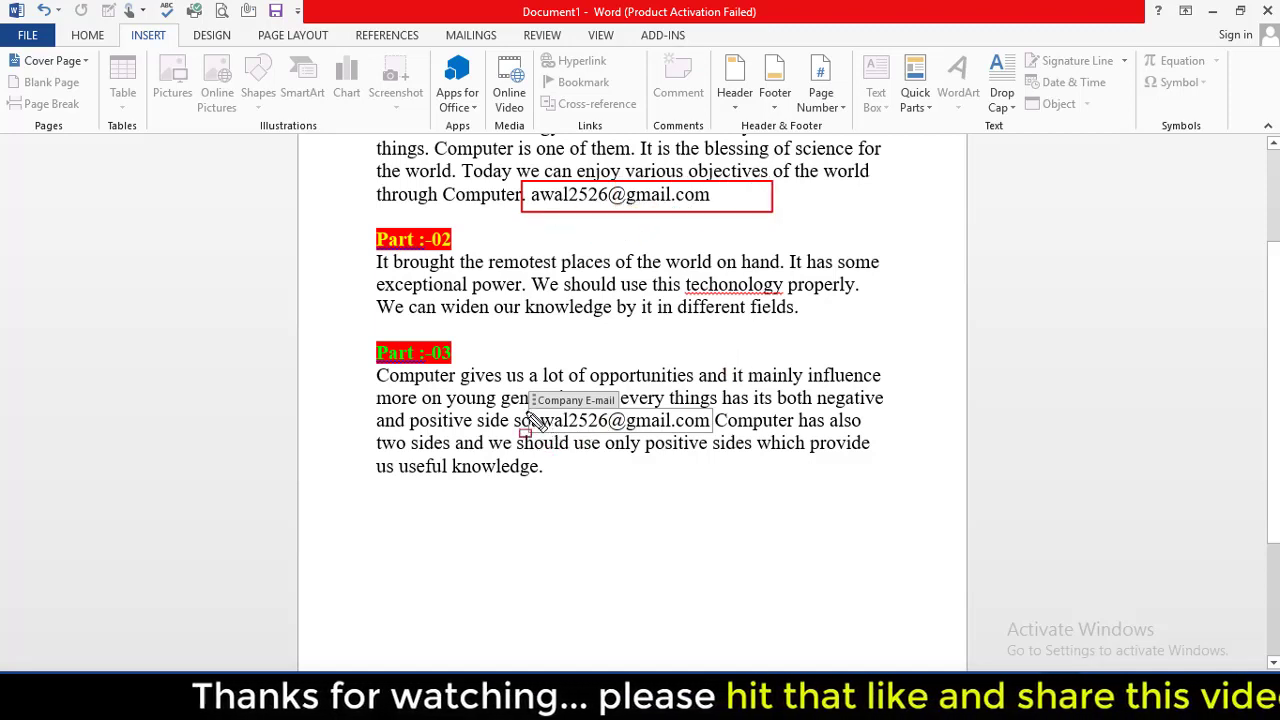
{"action": "mouse_move", "coordinate": [526, 410]}
{"action": "left_mouse_down"}
{"action": "mouse_move", "coordinate": [600, 440]}
{"action": "mouse_move", "coordinate": [726, 450]}
{"action": "left_mouse_up"}
{"action": "key", "text": "Escape"}
- Add the Company E-mail property after "knowledge." and place the cursor above Part :-03
{"action": "left_click", "coordinate": [585, 476]}
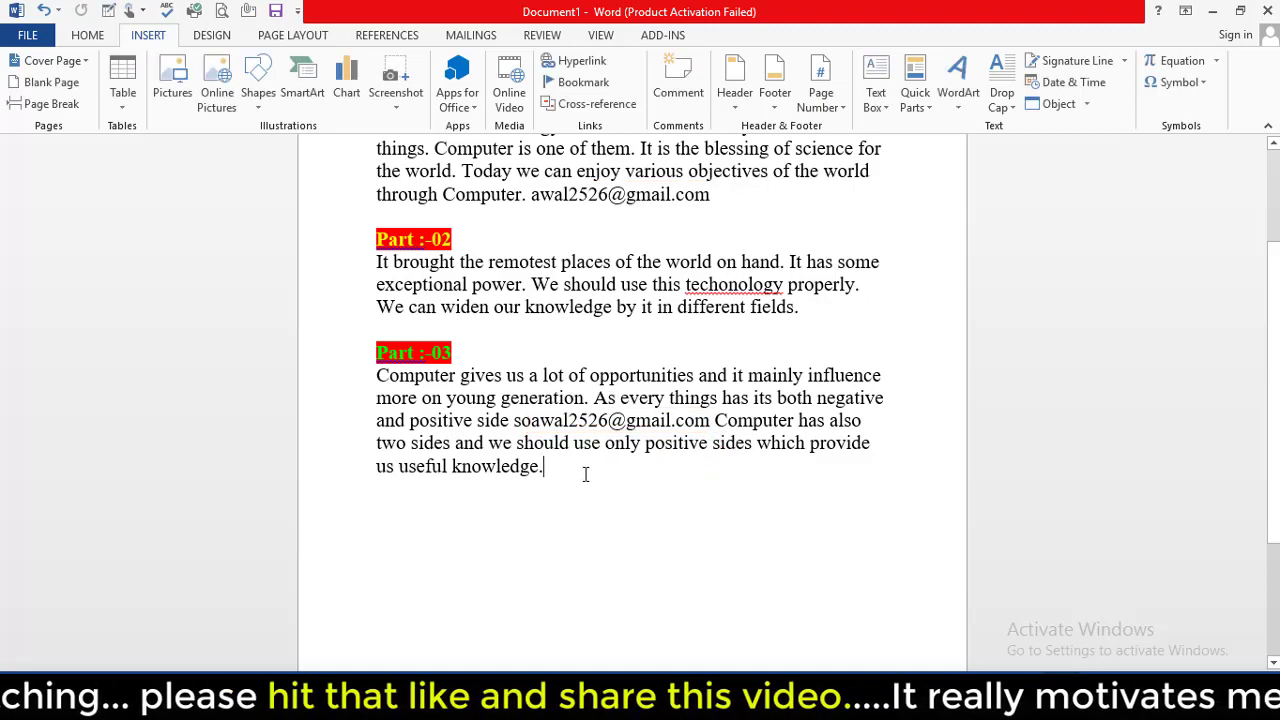
{"action": "left_click", "coordinate": [922, 104]}
{"action": "mouse_move", "coordinate": [970, 151]}
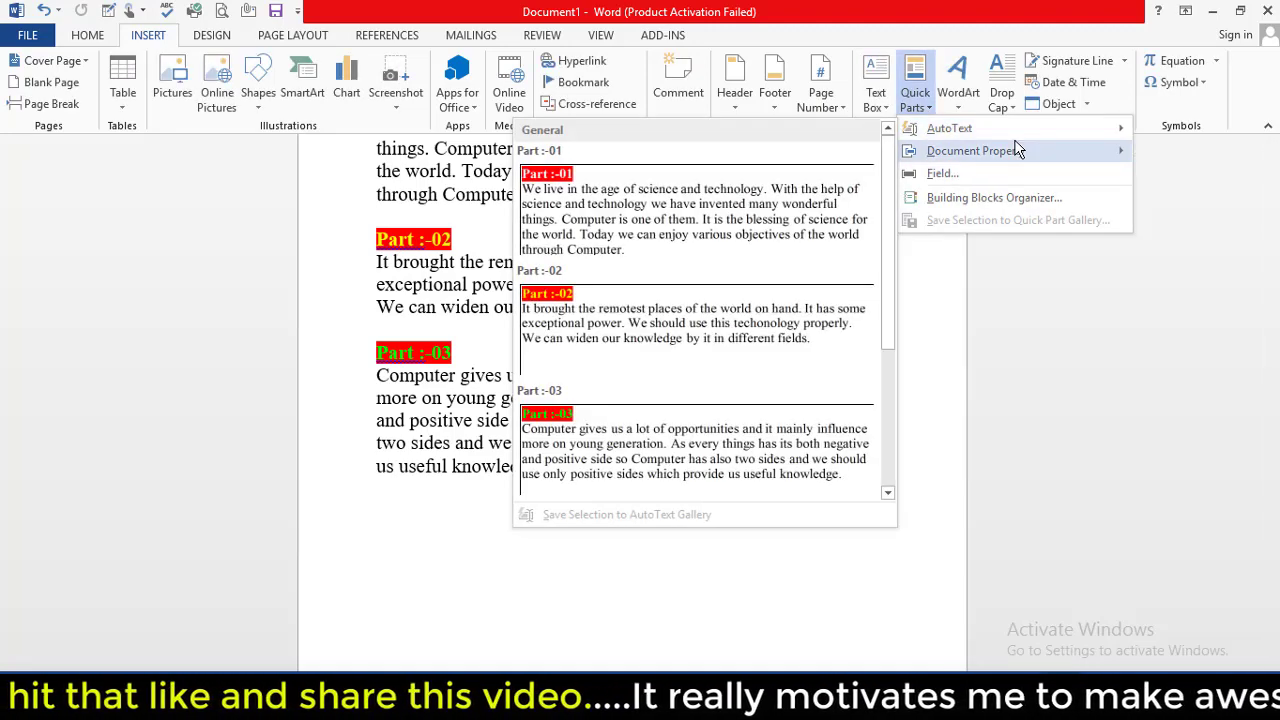
{"action": "left_click", "coordinate": [1222, 287]}
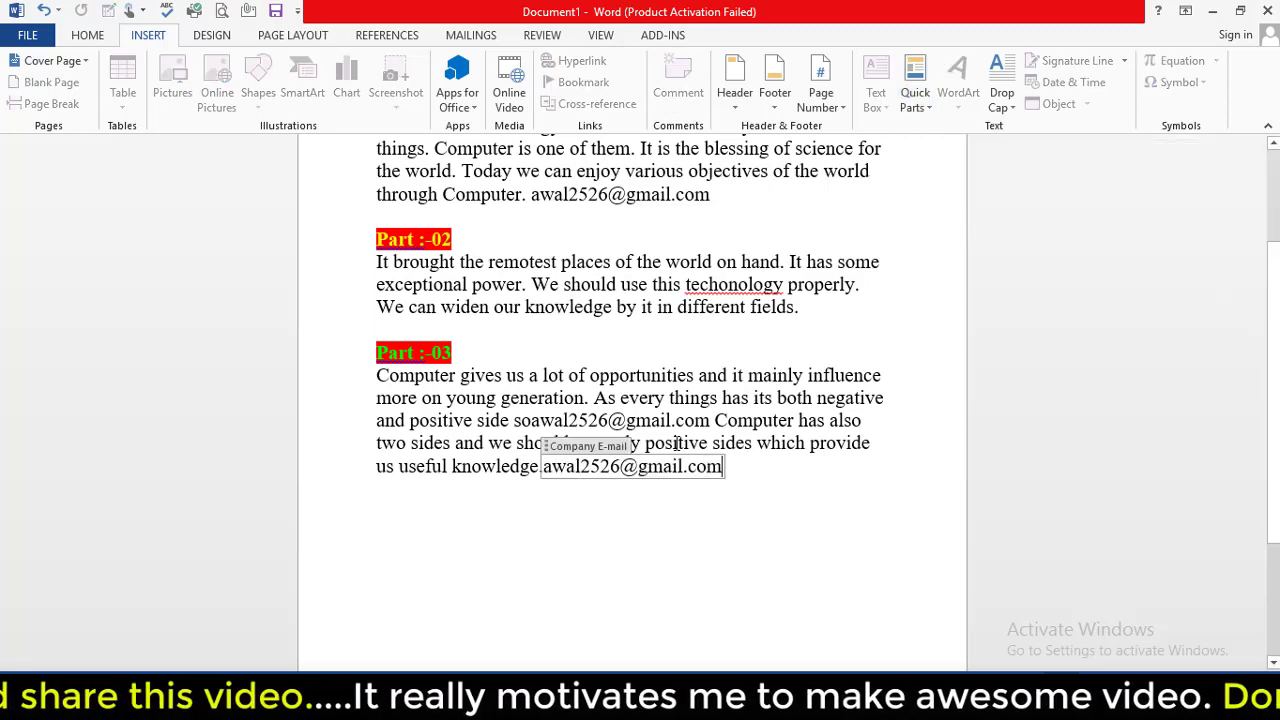
{"action": "left_click", "coordinate": [915, 85]}
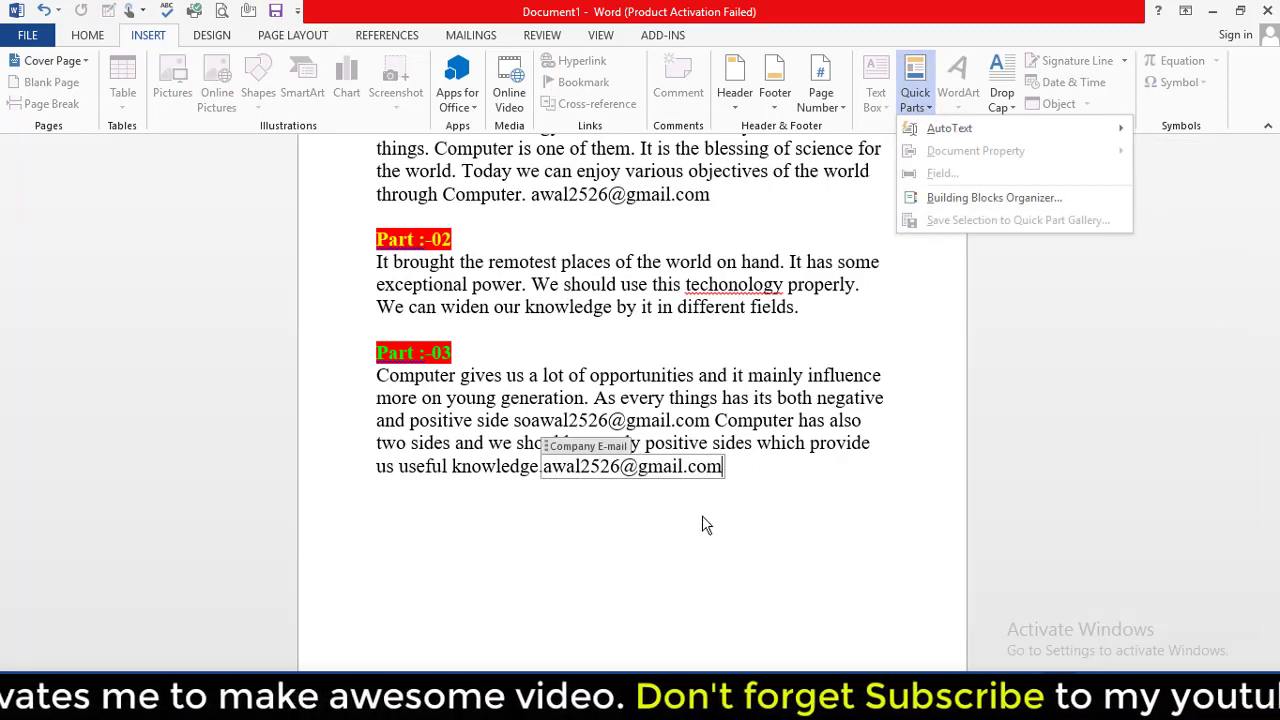
{"action": "left_click", "coordinate": [741, 491]}
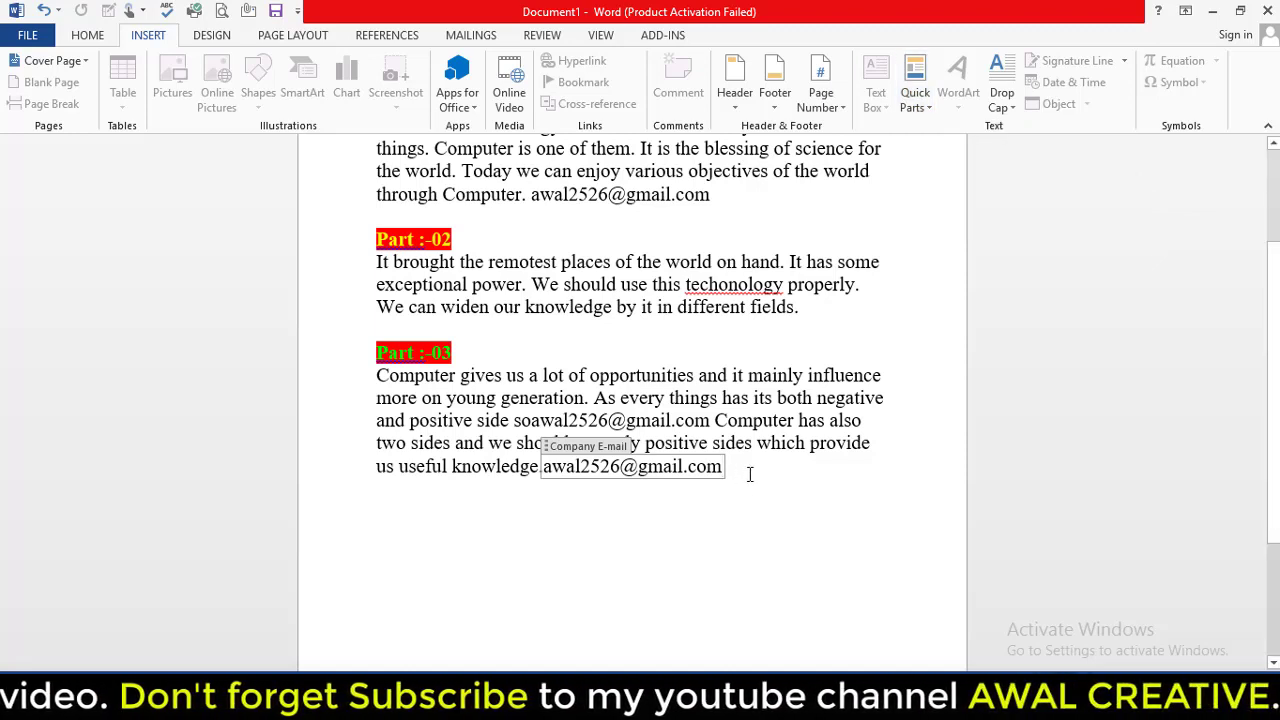
{"action": "left_click", "coordinate": [664, 337]}
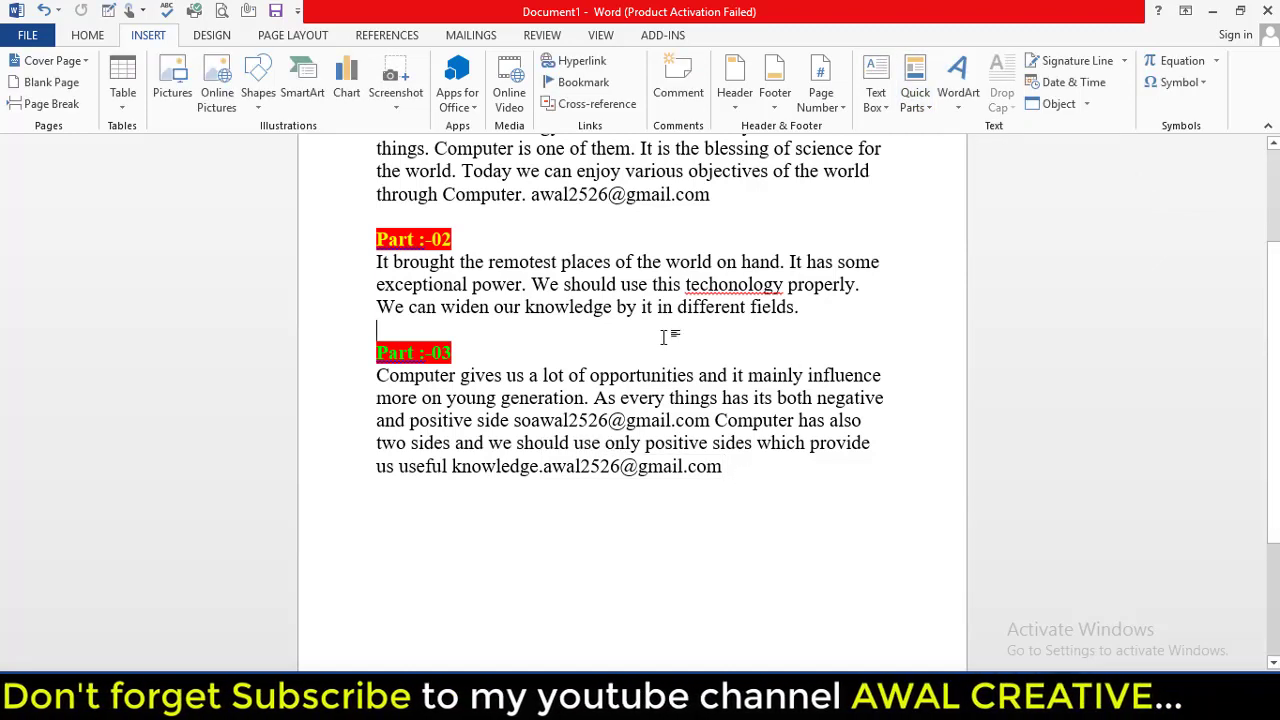
{"action": "left_click", "coordinate": [918, 100]}
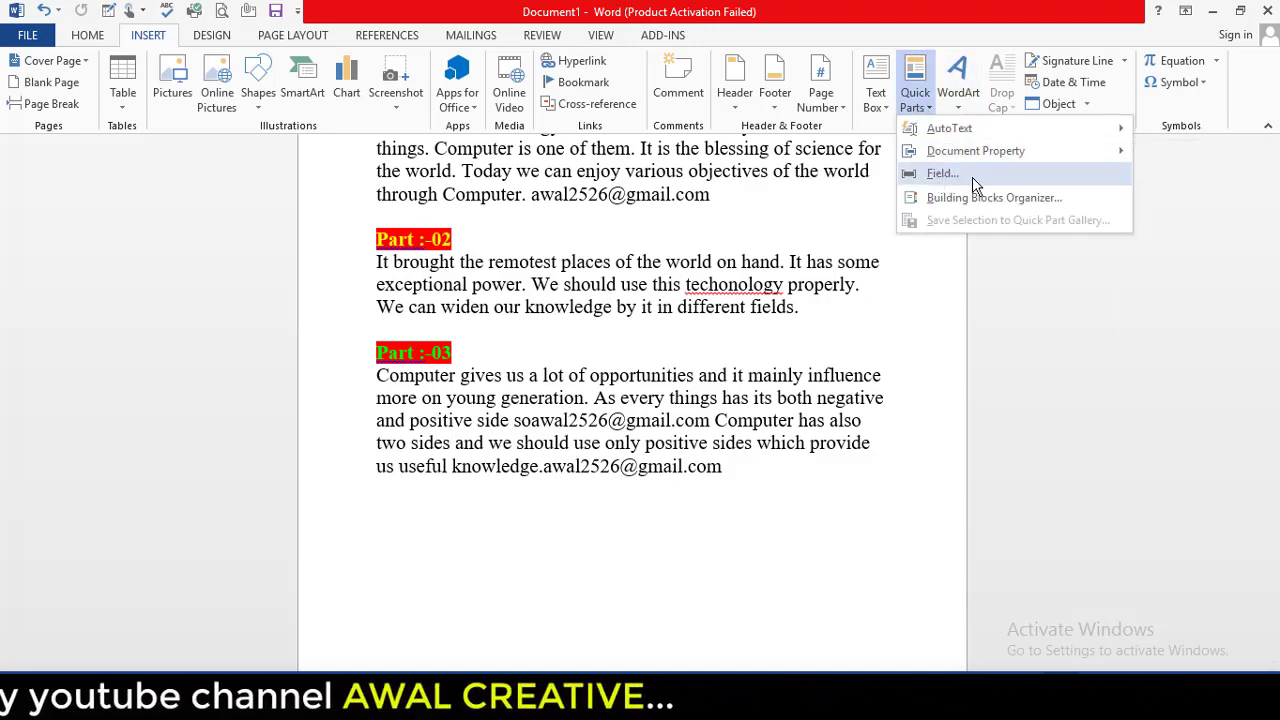
- Preview the Ask, Author, AutoText, BarCode, Fill-in and FileSize field options in the Field dialog
{"action": "left_click", "coordinate": [973, 182]}
{"action": "mouse_move", "coordinate": [743, 225]}
{"action": "left_mouse_down"}
{"action": "mouse_move", "coordinate": [857, 147]}
{"action": "mouse_move", "coordinate": [932, 158]}
{"action": "left_mouse_up"}
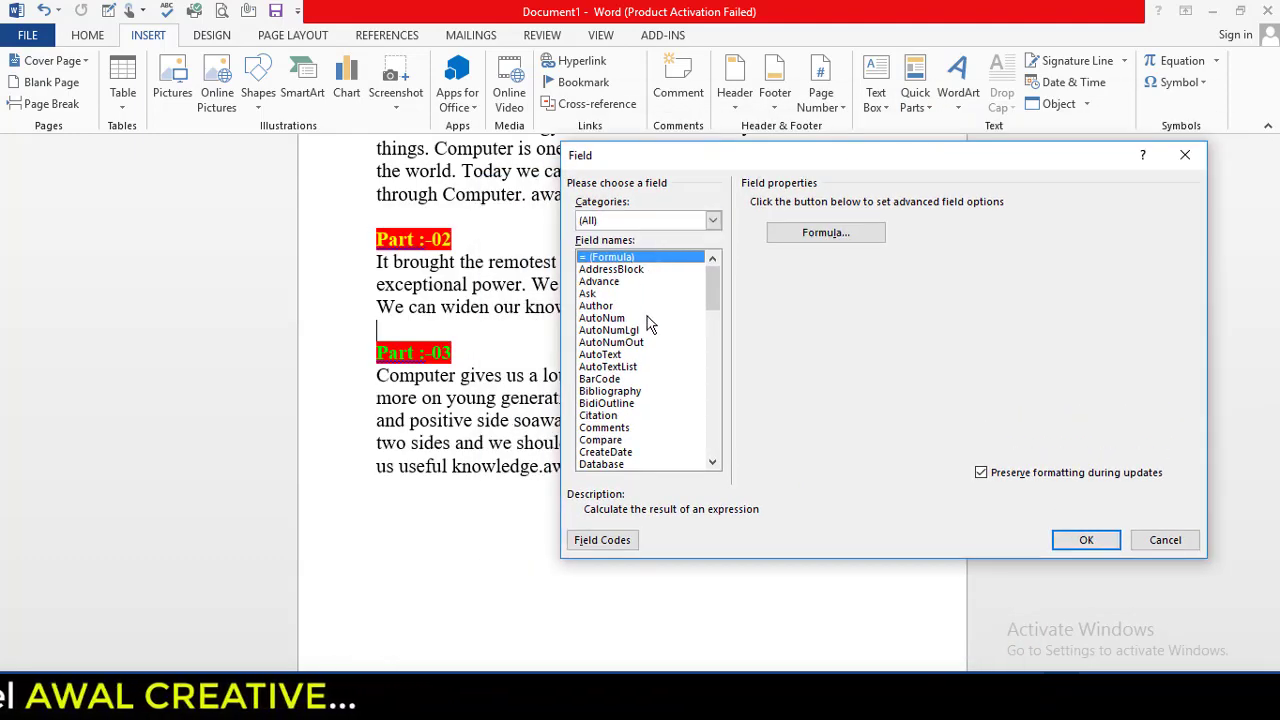
{"action": "left_click", "coordinate": [603, 294]}
{"action": "left_click", "coordinate": [612, 307]}
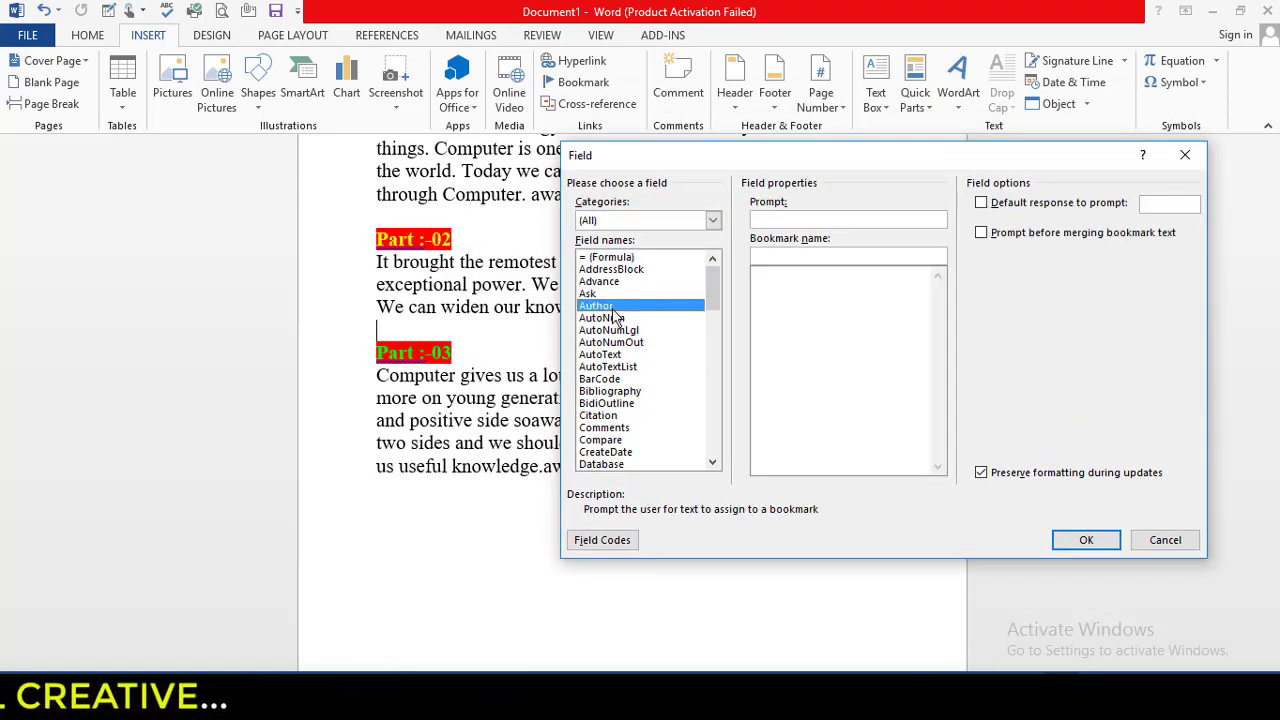
{"action": "left_click", "coordinate": [619, 355]}
{"action": "left_click", "coordinate": [615, 382]}
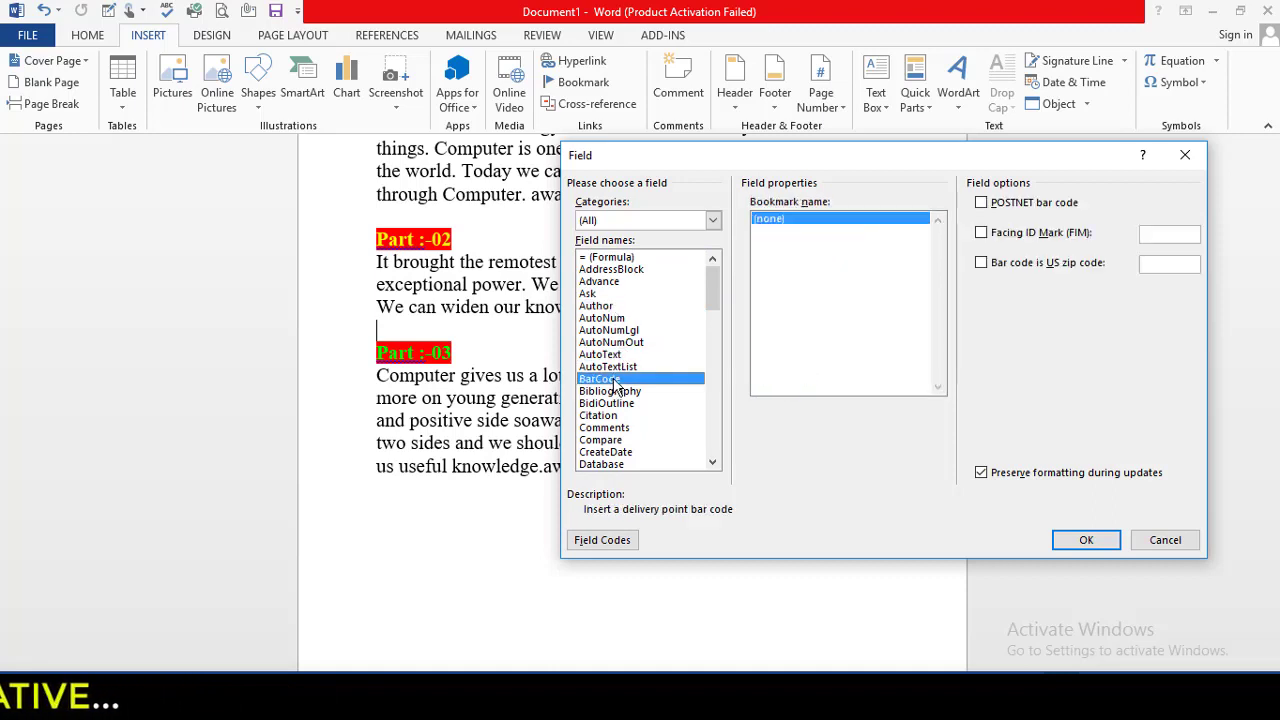
{"action": "scroll", "coordinate": [632, 410], "scroll_direction": "down", "scroll_amount": 5}
{"action": "left_click", "coordinate": [614, 382]}
{"action": "left_click", "coordinate": [596, 366]}
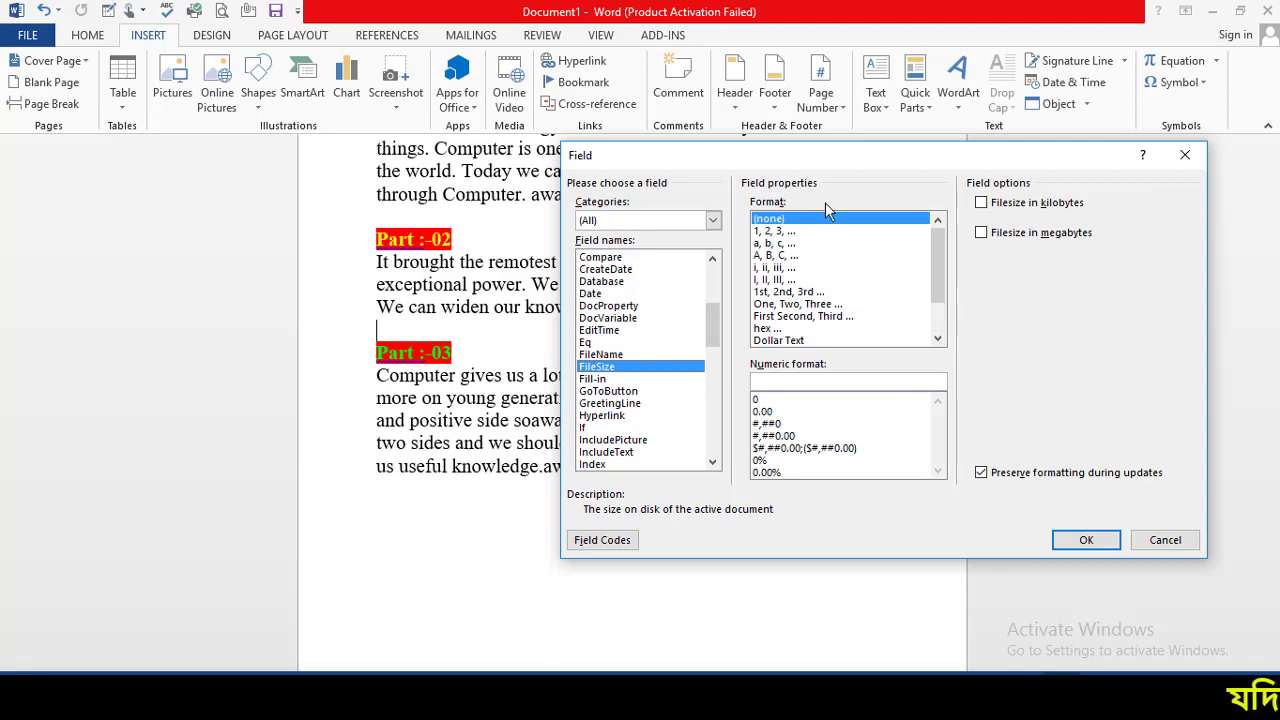
{"action": "mouse_move", "coordinate": [843, 163]}
{"action": "left_mouse_down"}
{"action": "mouse_move", "coordinate": [866, 145]}
{"action": "mouse_move", "coordinate": [866, 158]}
{"action": "left_mouse_up"}
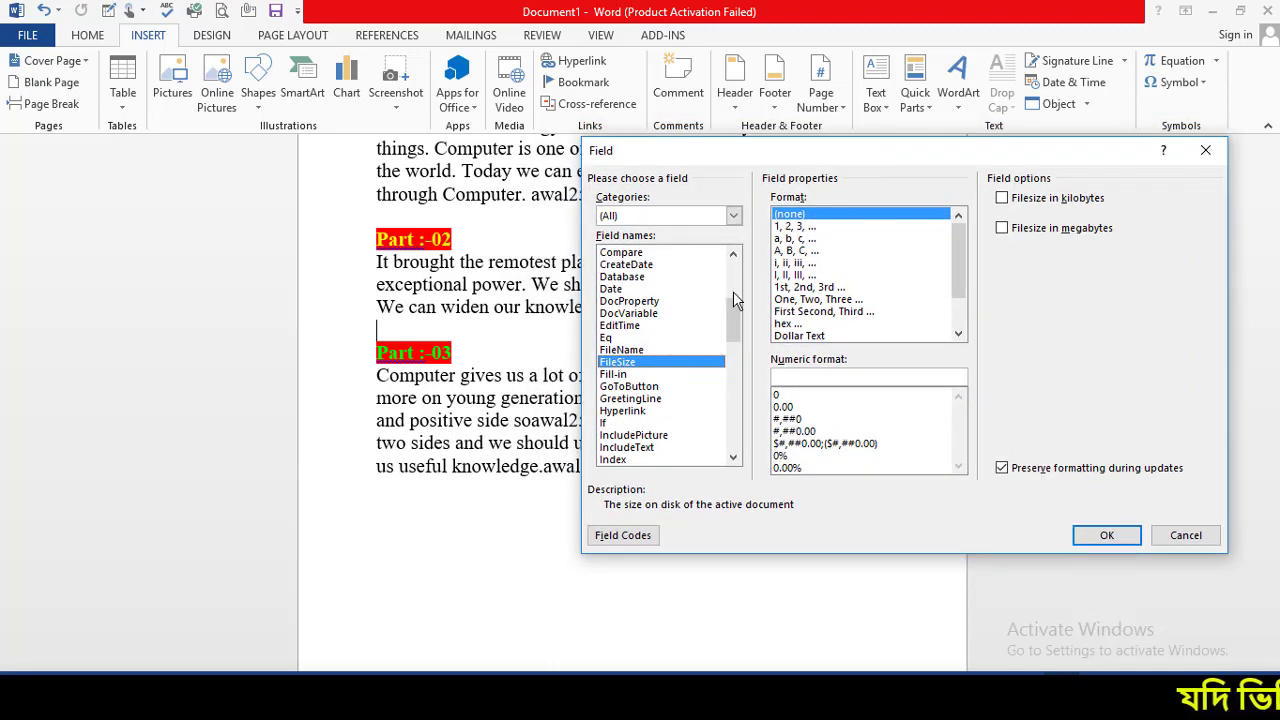
{"action": "scroll", "coordinate": [655, 420], "scroll_direction": "down", "scroll_amount": 2}
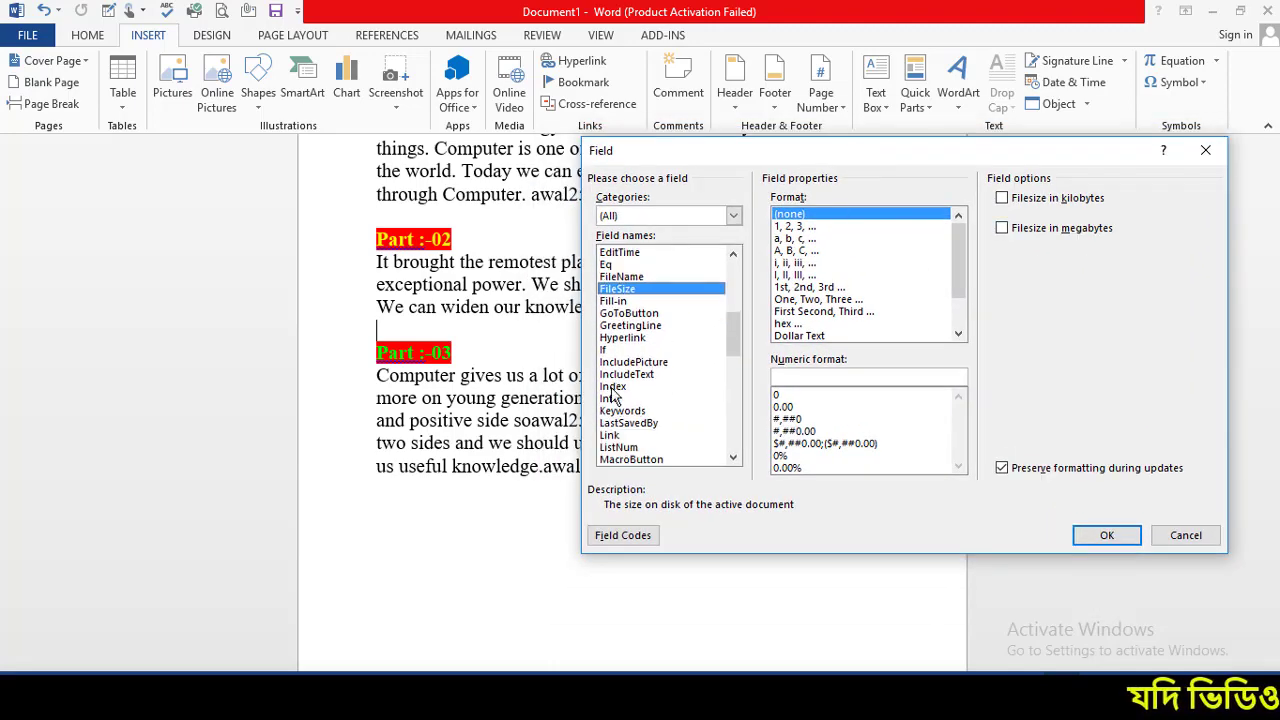
- Insert a FileName field in Uppercase format, displaying DOCUMENT1
{"action": "left_click", "coordinate": [616, 301]}
{"action": "left_click", "coordinate": [617, 289]}
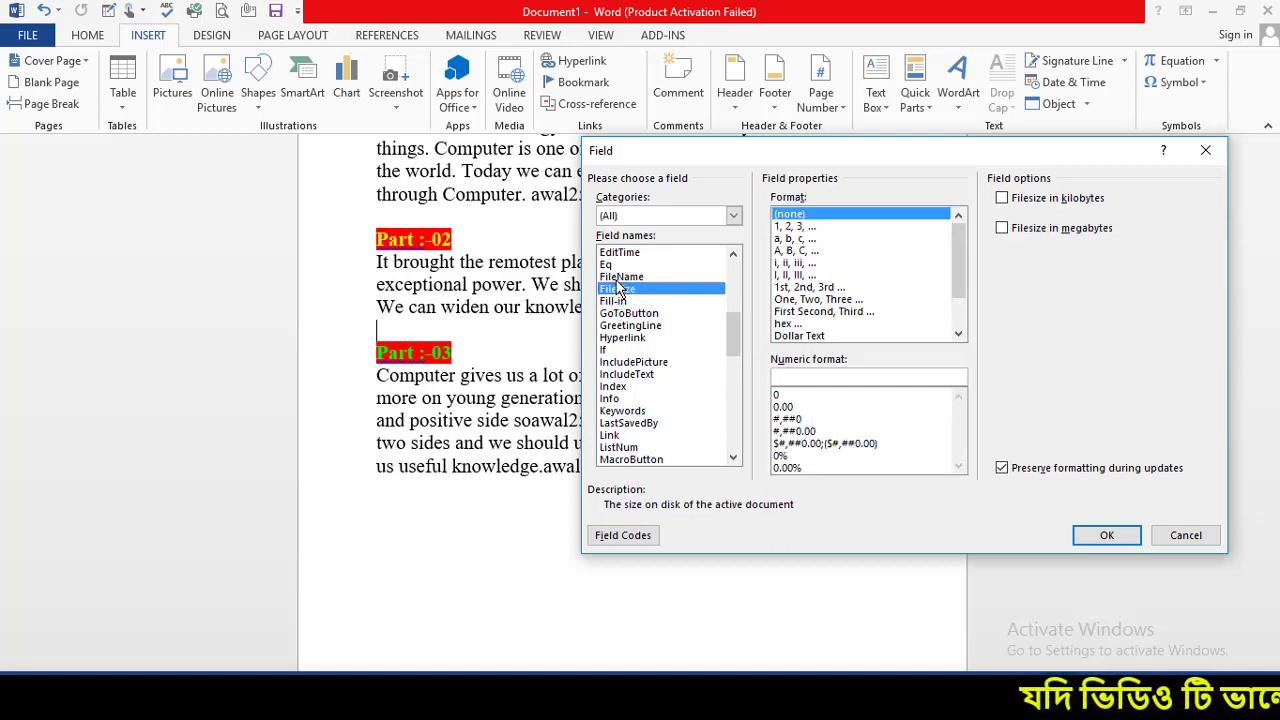
{"action": "left_click", "coordinate": [618, 277]}
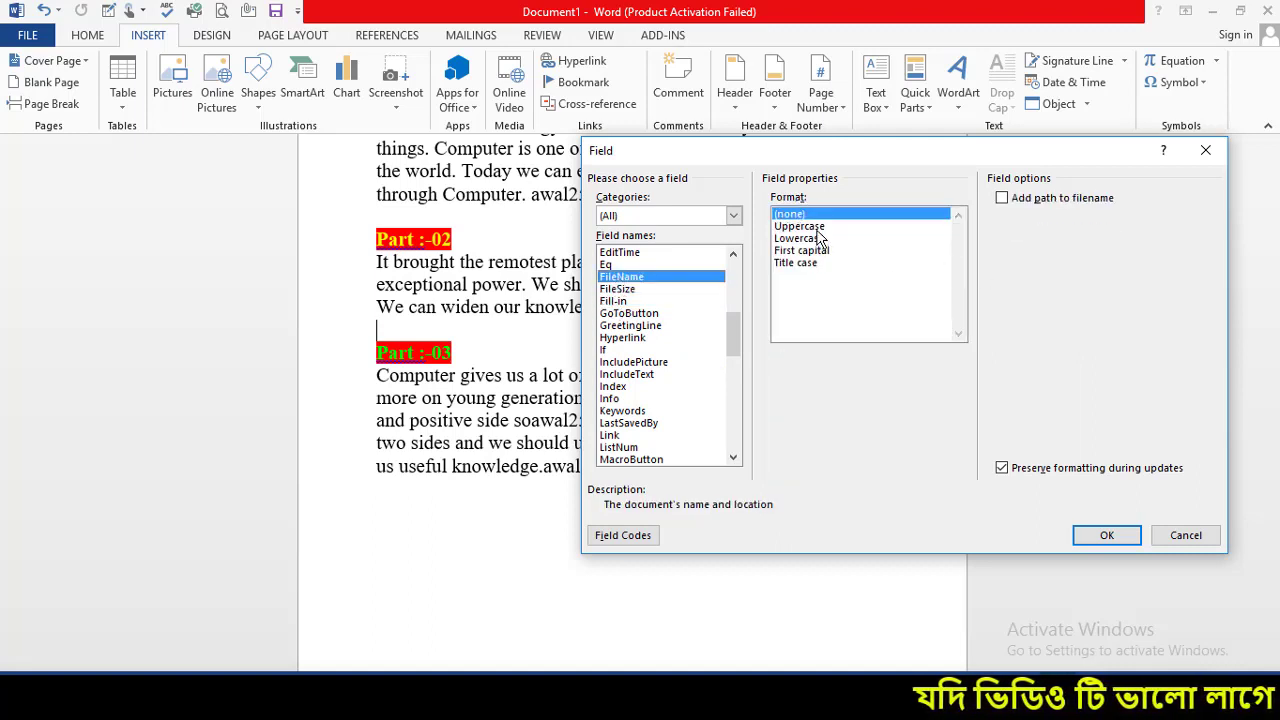
{"action": "left_click", "coordinate": [800, 227]}
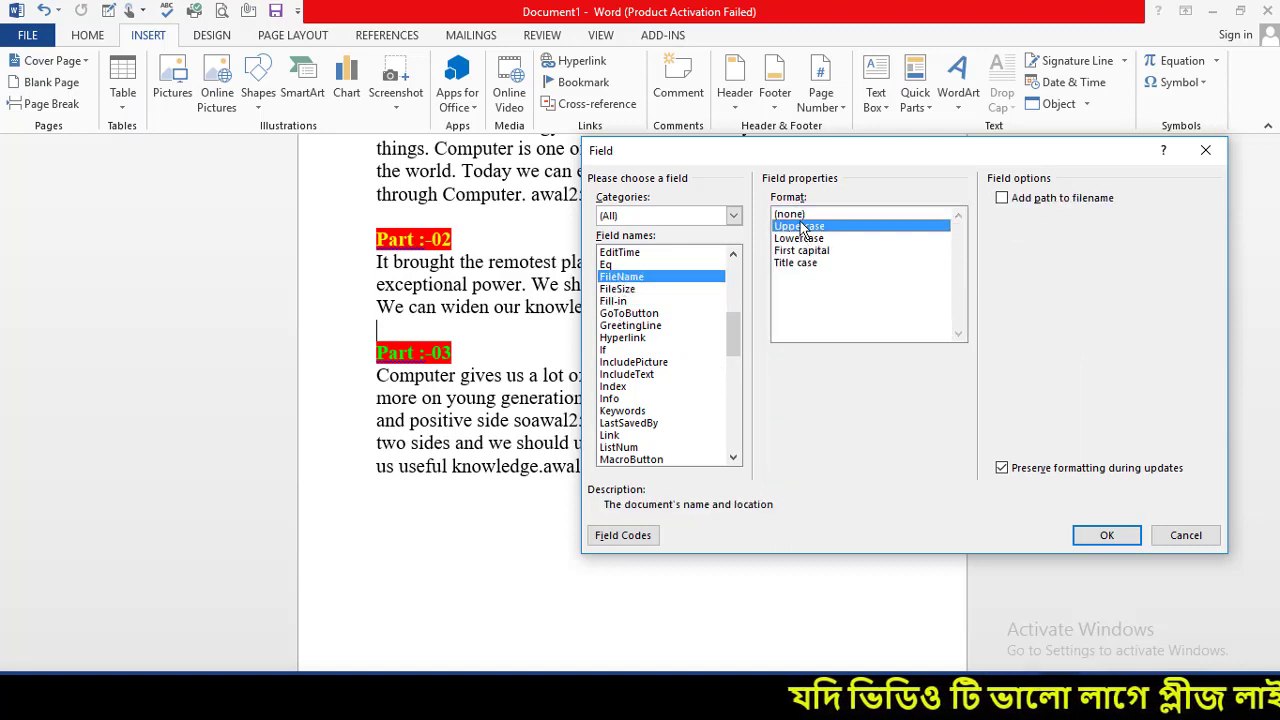
{"action": "left_click", "coordinate": [1107, 533]}
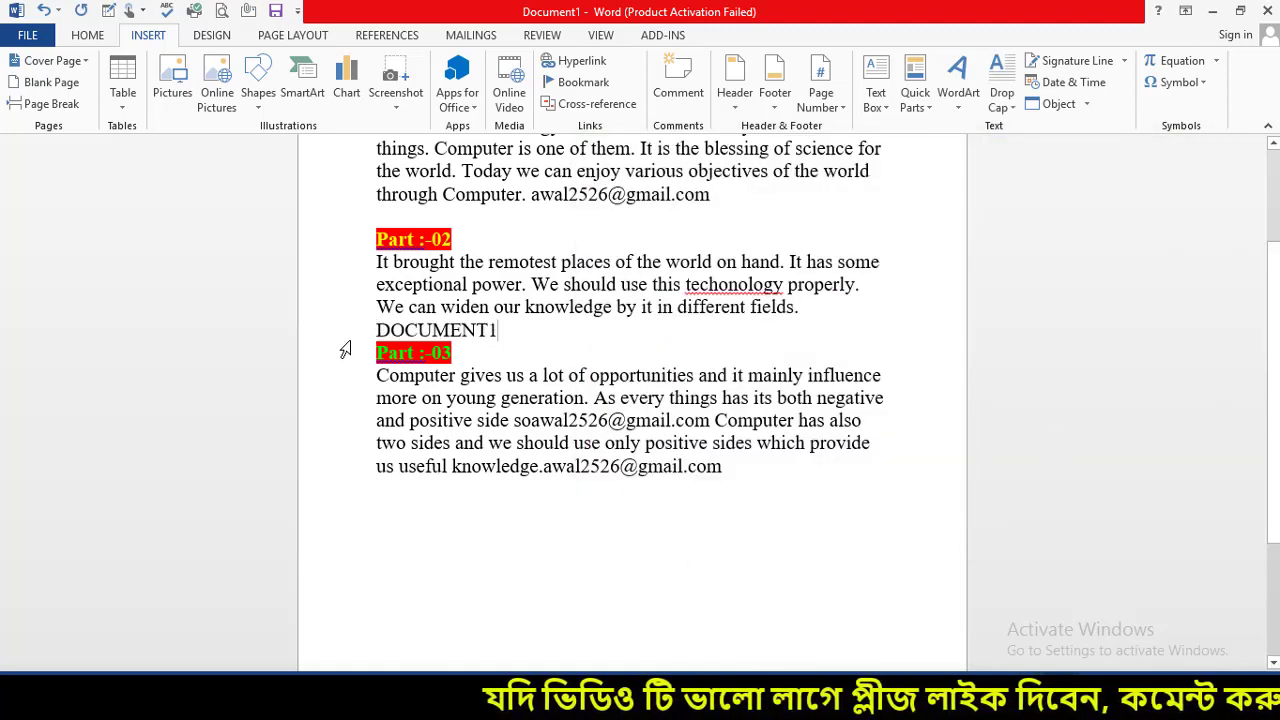
- Replace DOCUMENT1 with a lowercase FileName field, then delete that field line
{"action": "left_click_drag", "start_coordinate": [383, 331], "coordinate": [519, 334]}
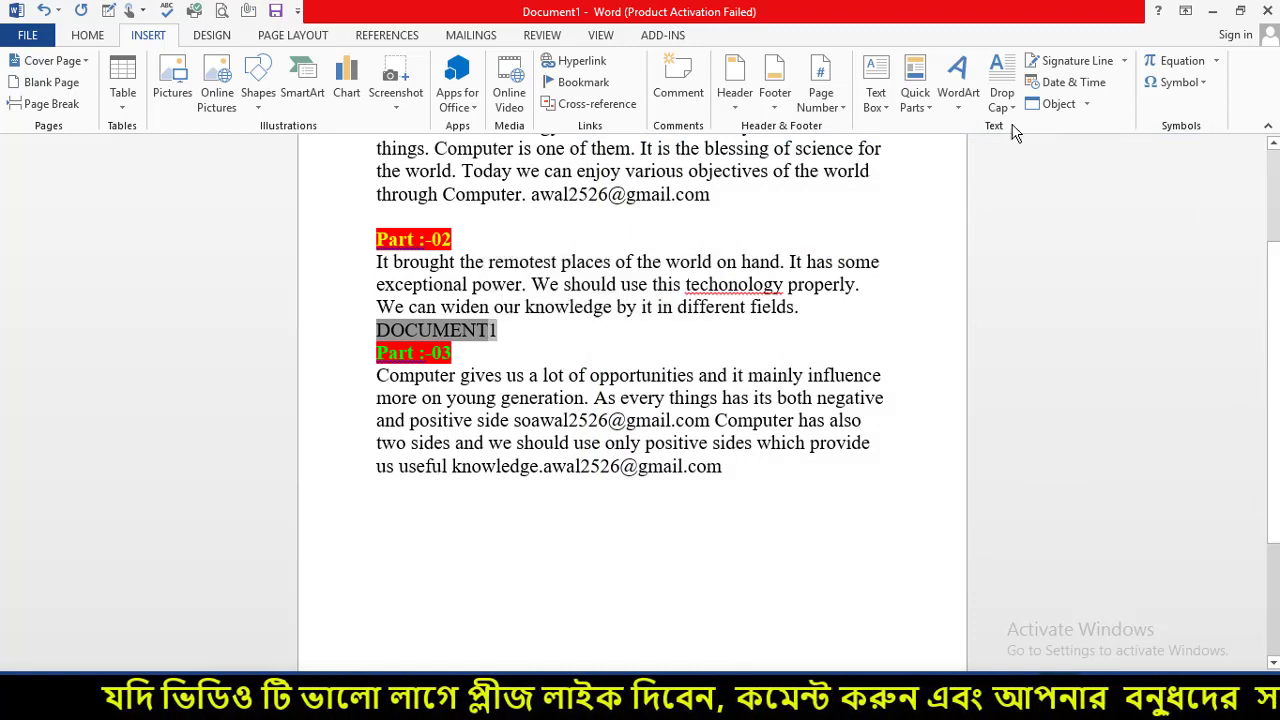
{"action": "left_click", "coordinate": [958, 95]}
{"action": "left_click", "coordinate": [915, 100]}
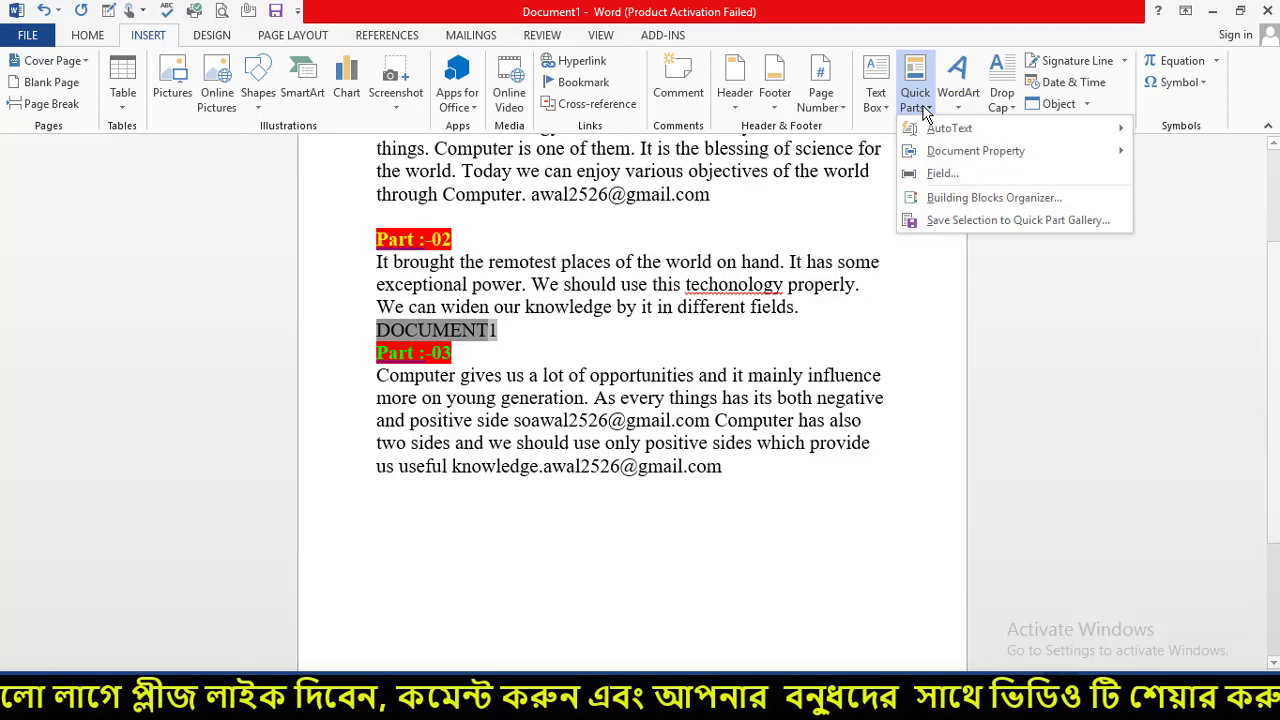
{"action": "left_click", "coordinate": [940, 176]}
{"action": "scroll", "coordinate": [636, 390], "scroll_direction": "down", "scroll_amount": 4}
{"action": "scroll", "coordinate": [640, 388], "scroll_direction": "down", "scroll_amount": 3}
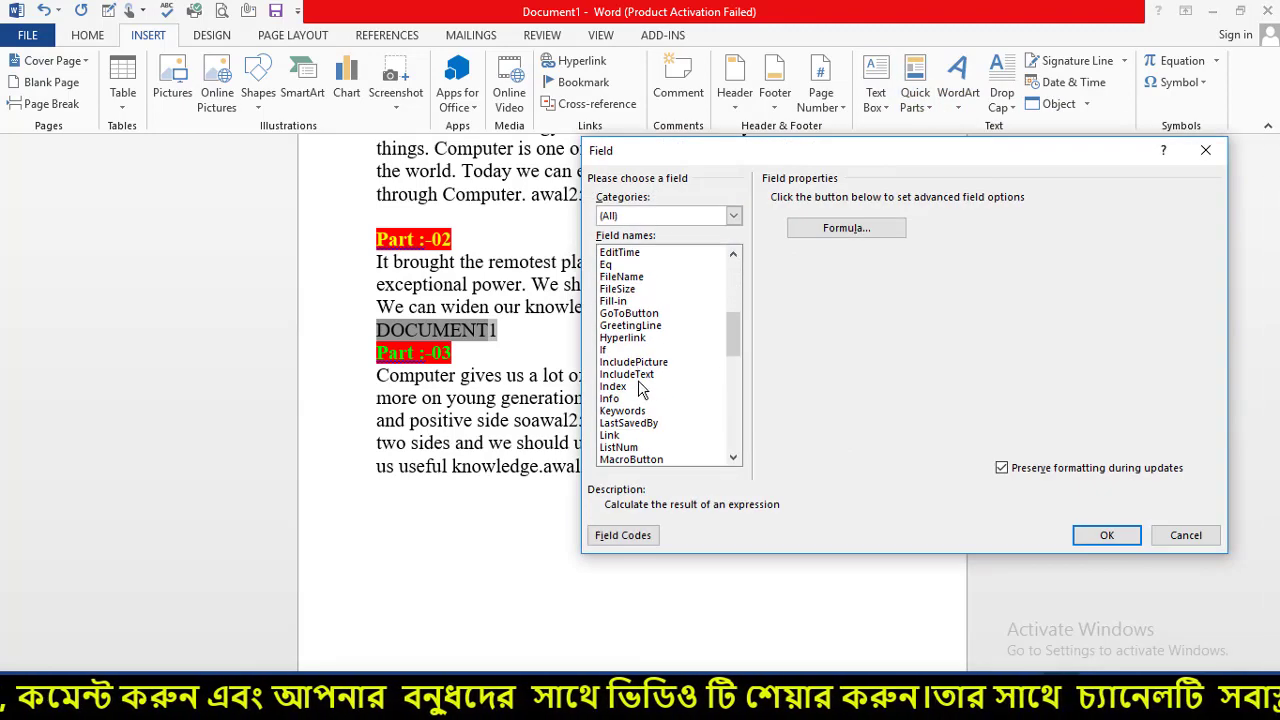
{"action": "left_click", "coordinate": [628, 277]}
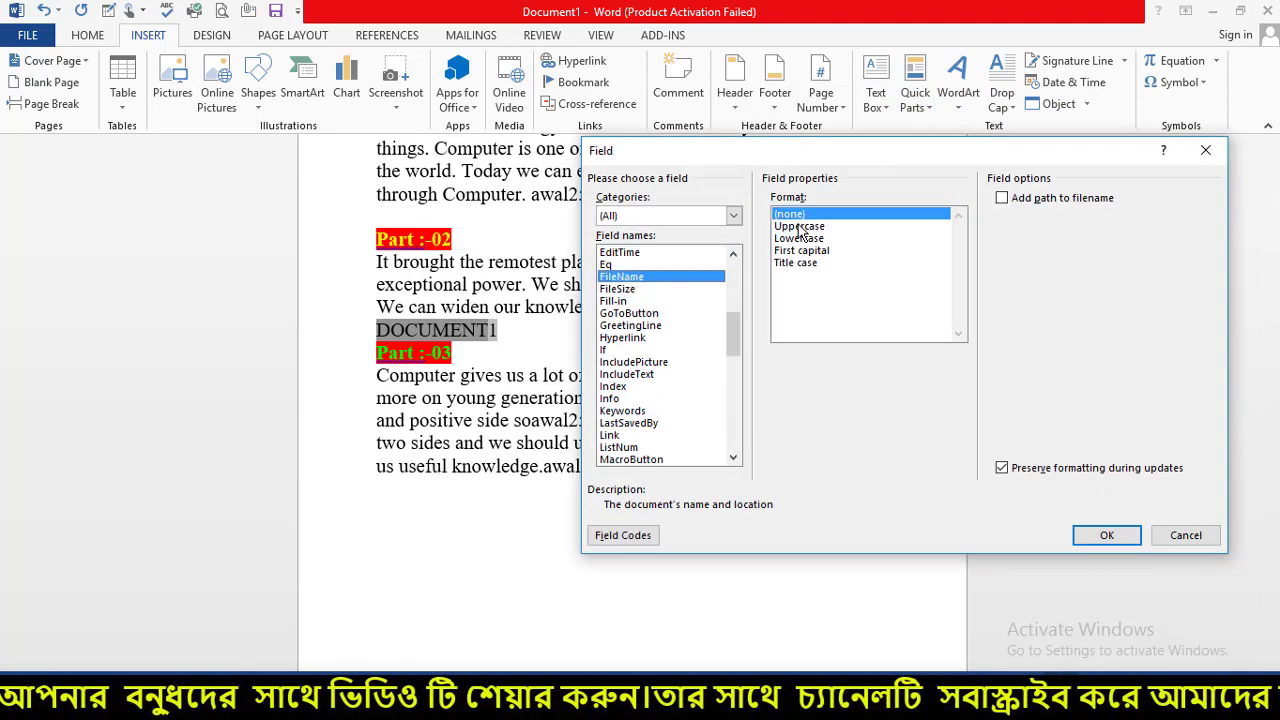
{"action": "left_click", "coordinate": [800, 227]}
{"action": "left_click", "coordinate": [797, 238]}
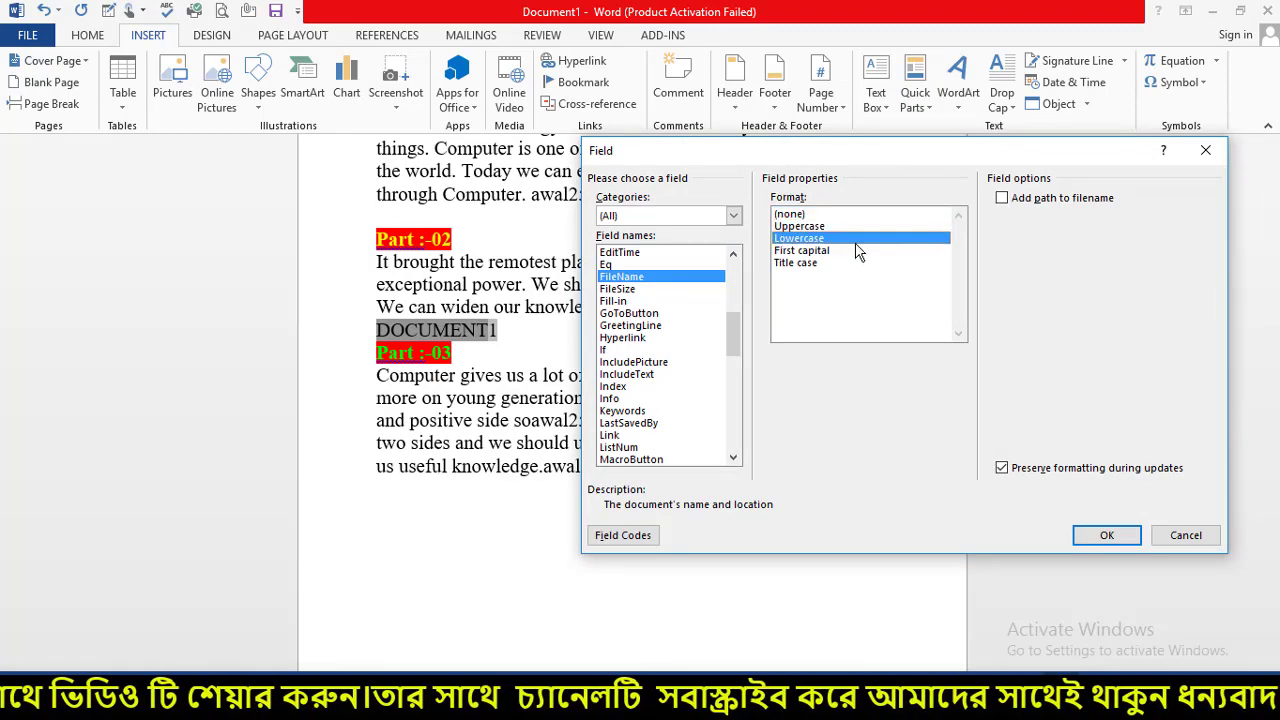
{"action": "left_click", "coordinate": [1106, 537]}
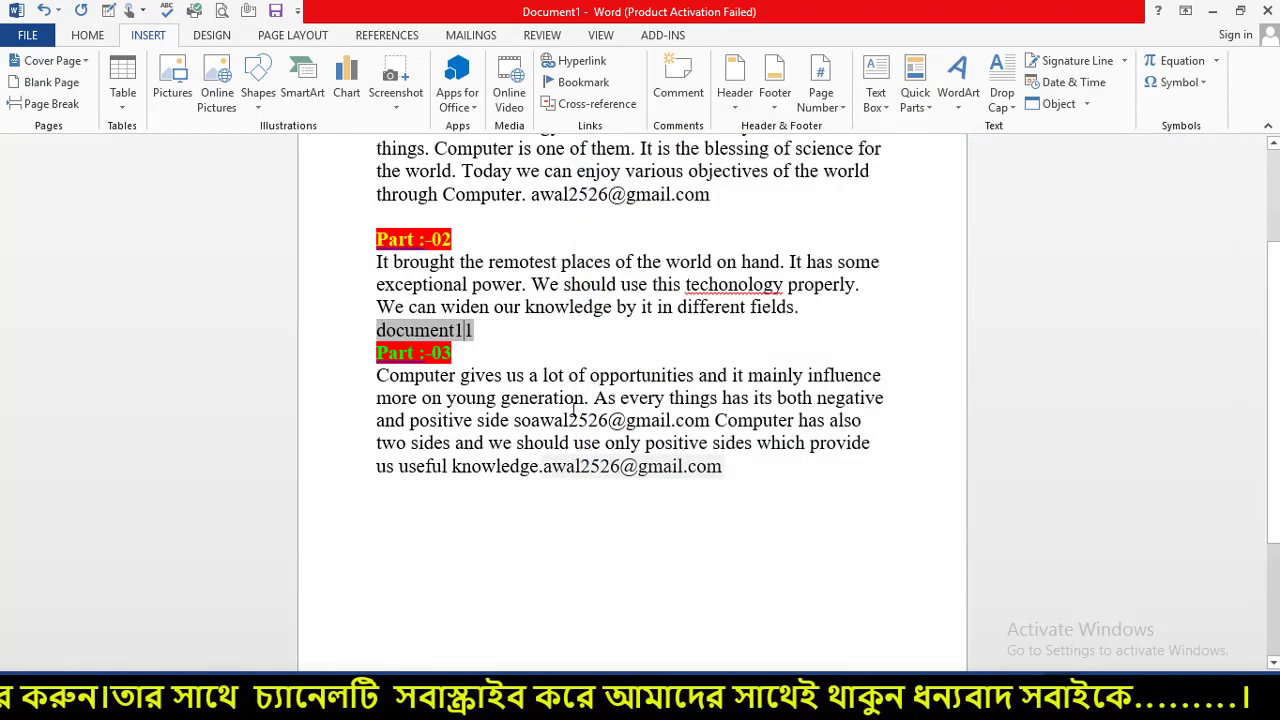
{"action": "left_click_drag", "start_coordinate": [478, 334], "coordinate": [409, 340]}
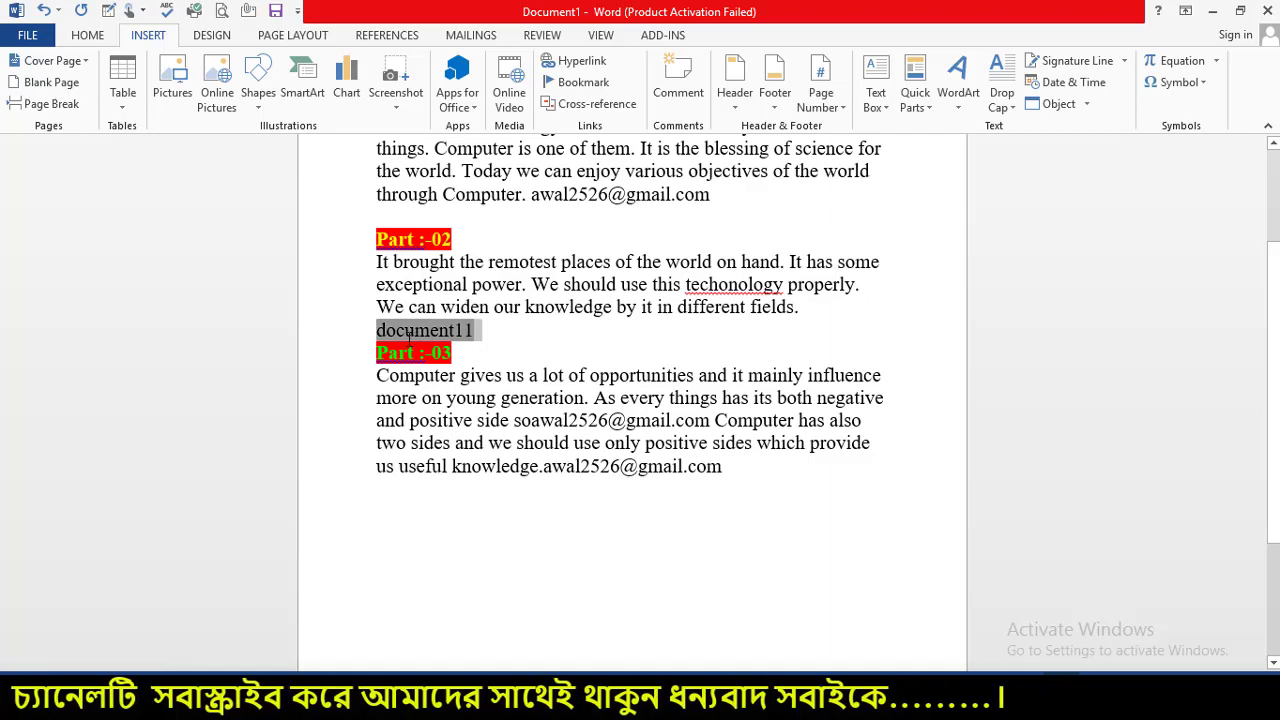
{"action": "key", "text": "Delete"}
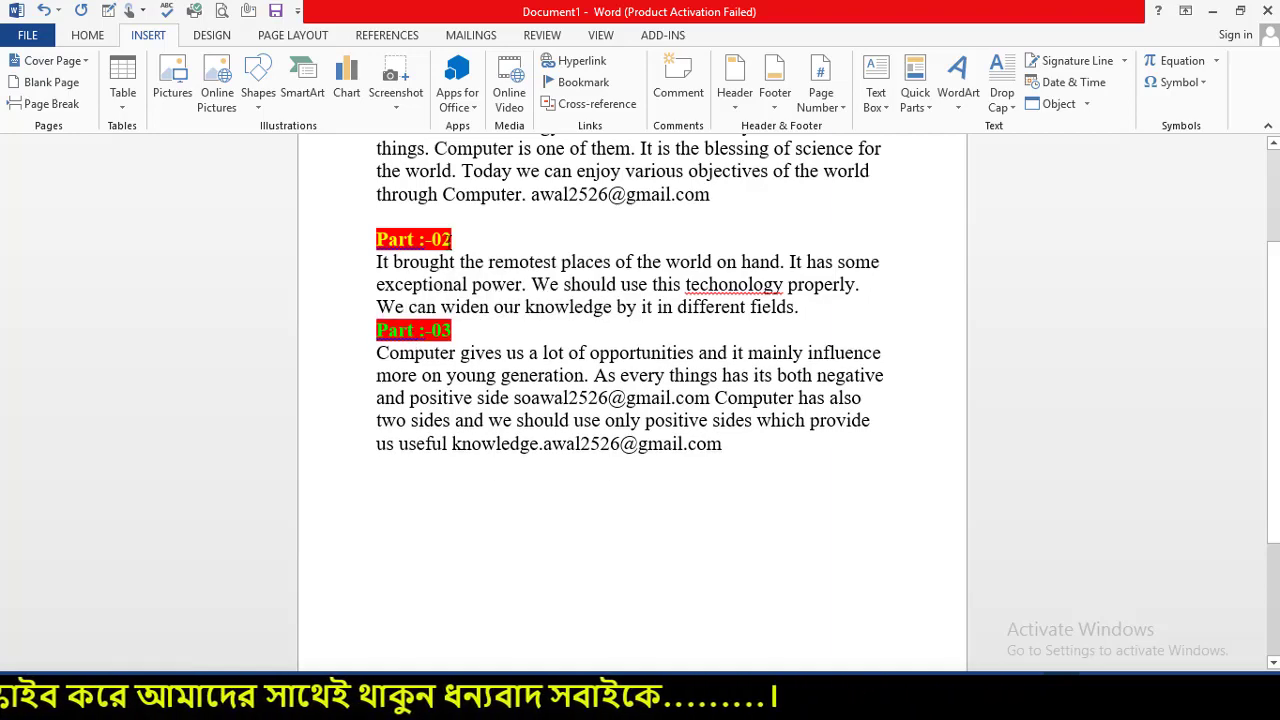
- Replace the Part :-02 heading with an uppercase FileName field, then undo to restore the heading
{"action": "triple_click", "coordinate": [428, 245]}
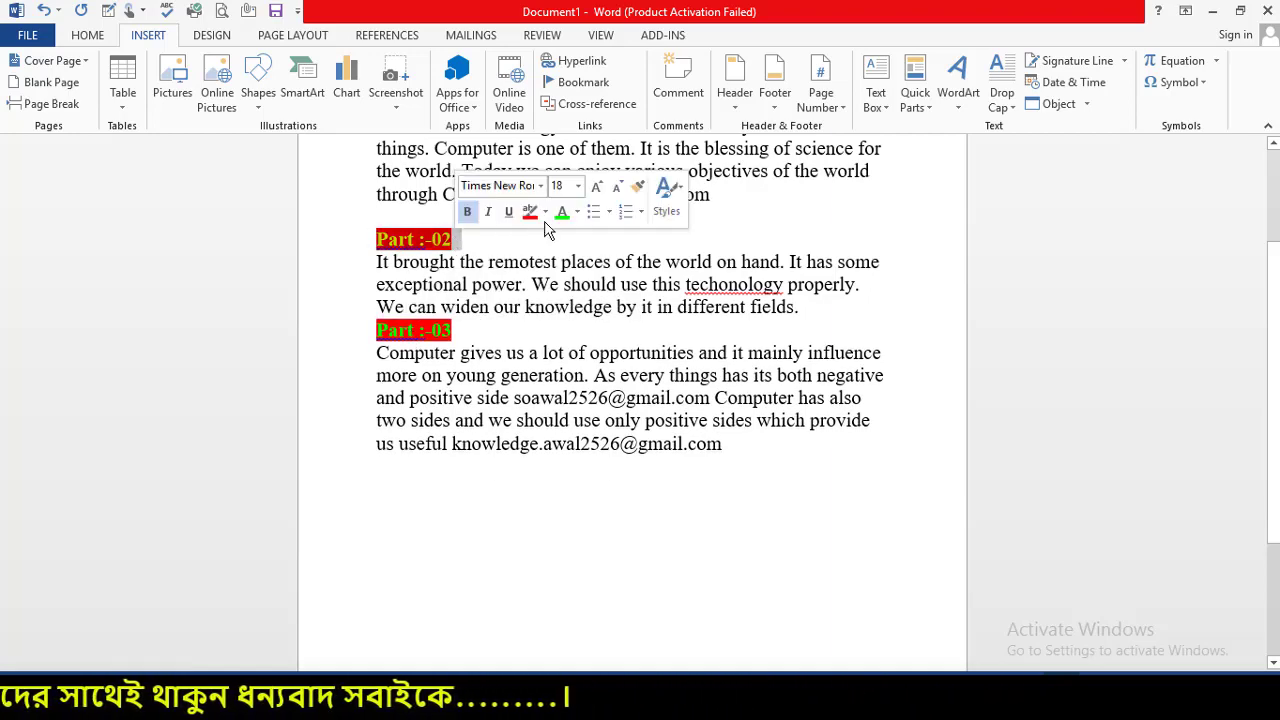
{"action": "scroll", "coordinate": [470, 230], "scroll_direction": "up", "scroll_amount": 2}
{"action": "left_click", "coordinate": [915, 92]}
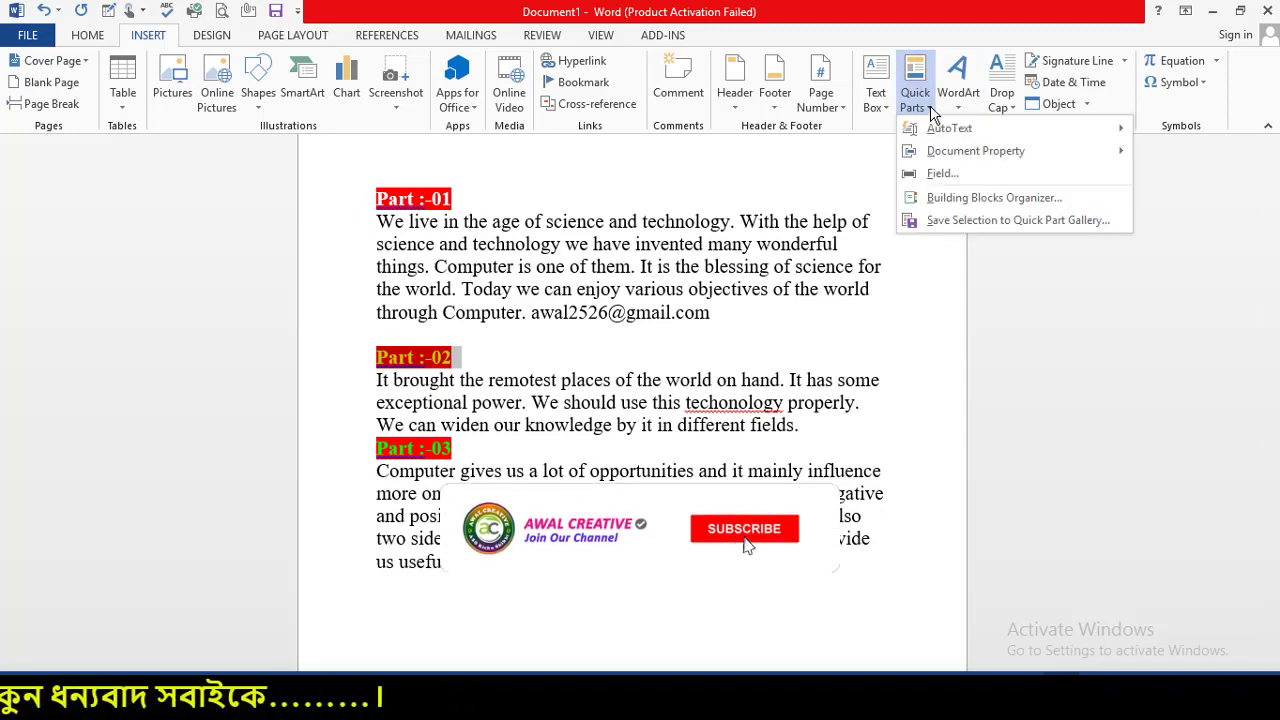
{"action": "left_click", "coordinate": [950, 173]}
{"action": "scroll", "coordinate": [663, 425], "scroll_direction": "down", "scroll_amount": 4}
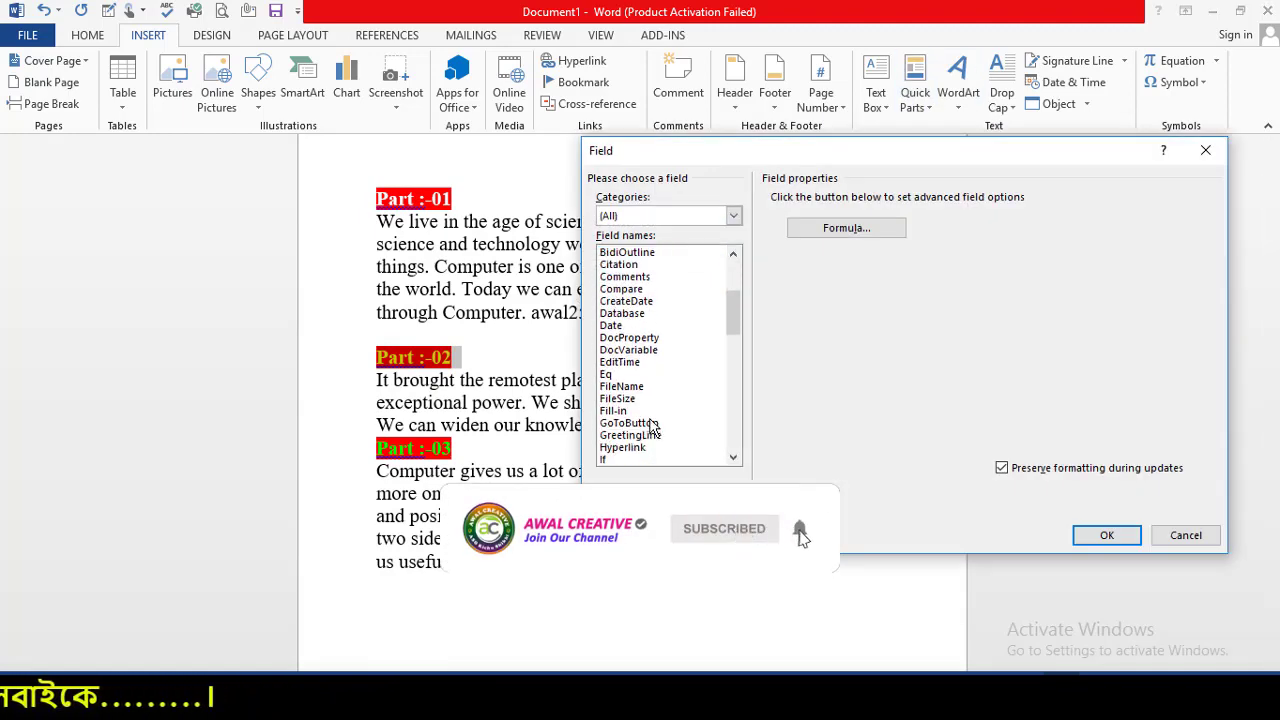
{"action": "scroll", "coordinate": [665, 415], "scroll_direction": "down", "scroll_amount": 1}
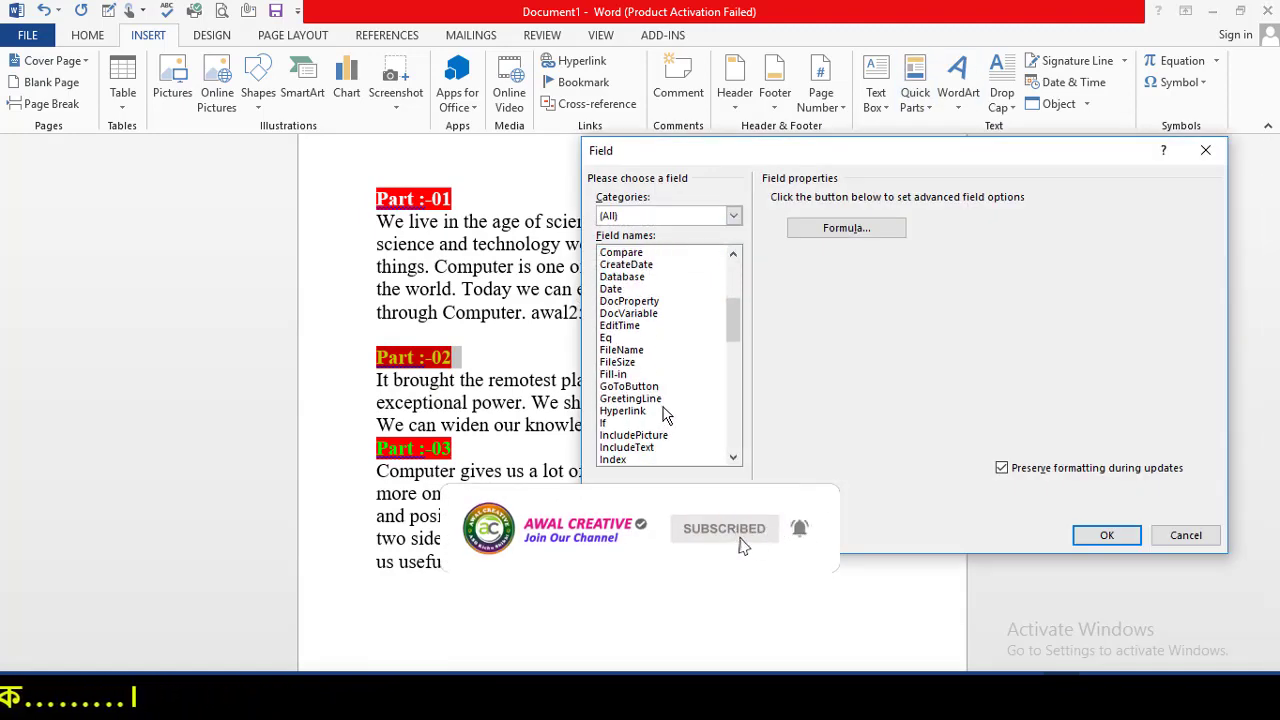
{"action": "left_click", "coordinate": [634, 350]}
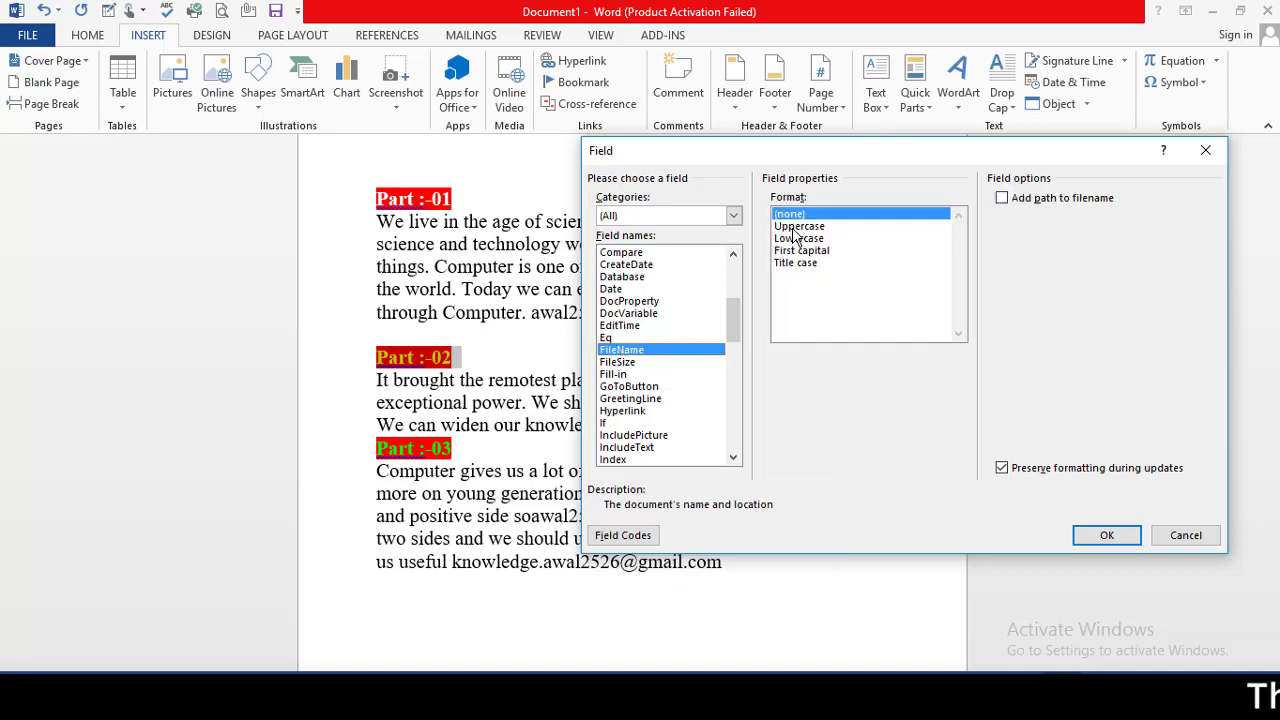
{"action": "left_click", "coordinate": [796, 228]}
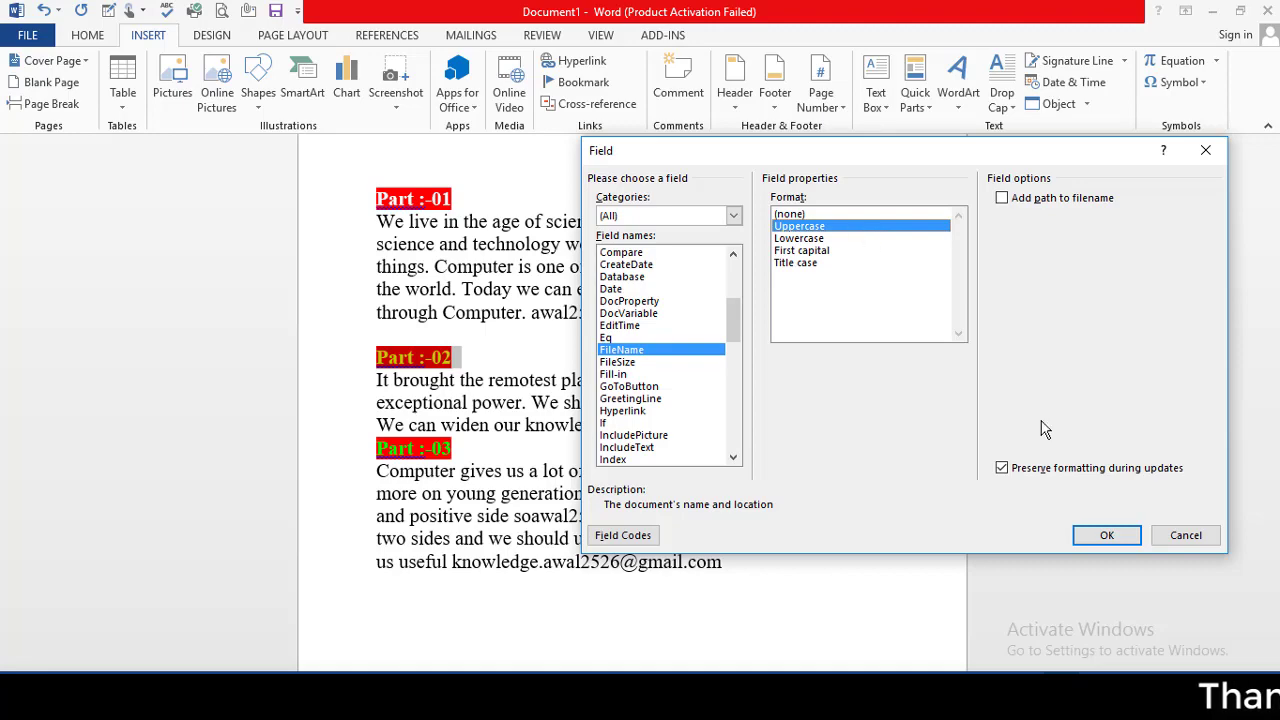
{"action": "left_click", "coordinate": [1104, 535]}
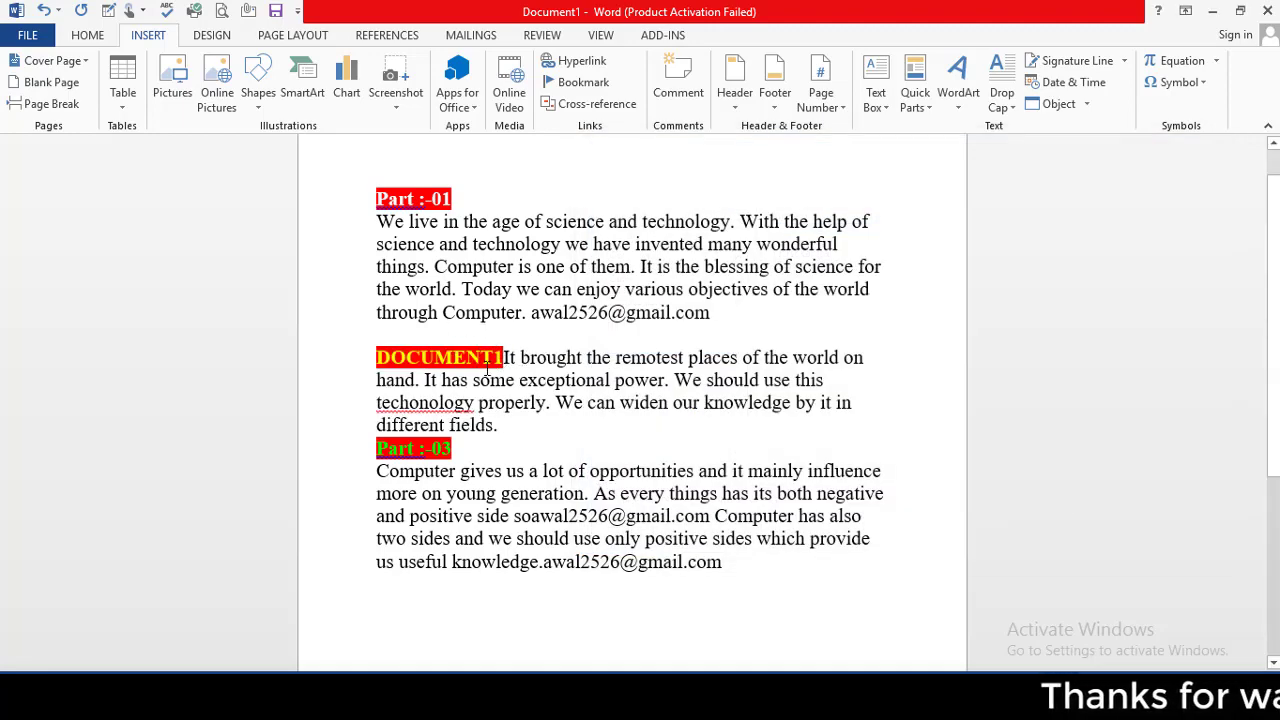
{"action": "key", "text": "ctrl+z"}
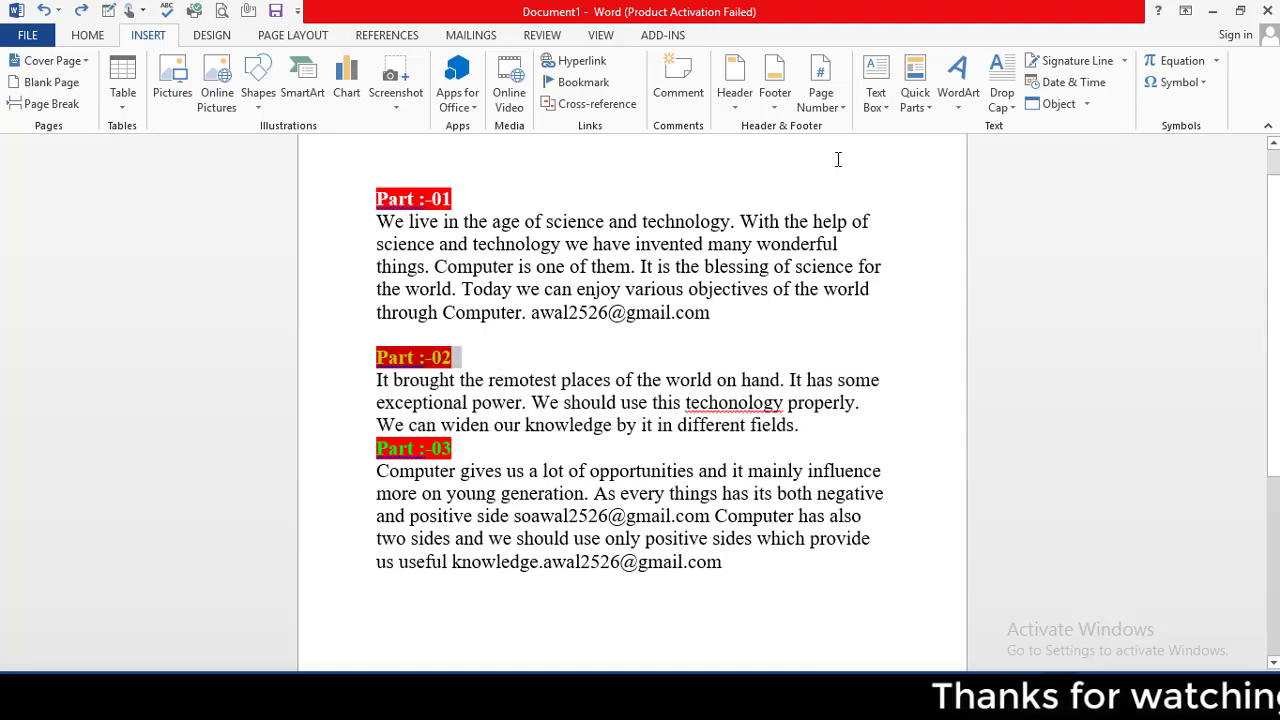
{"action": "left_click", "coordinate": [926, 108]}
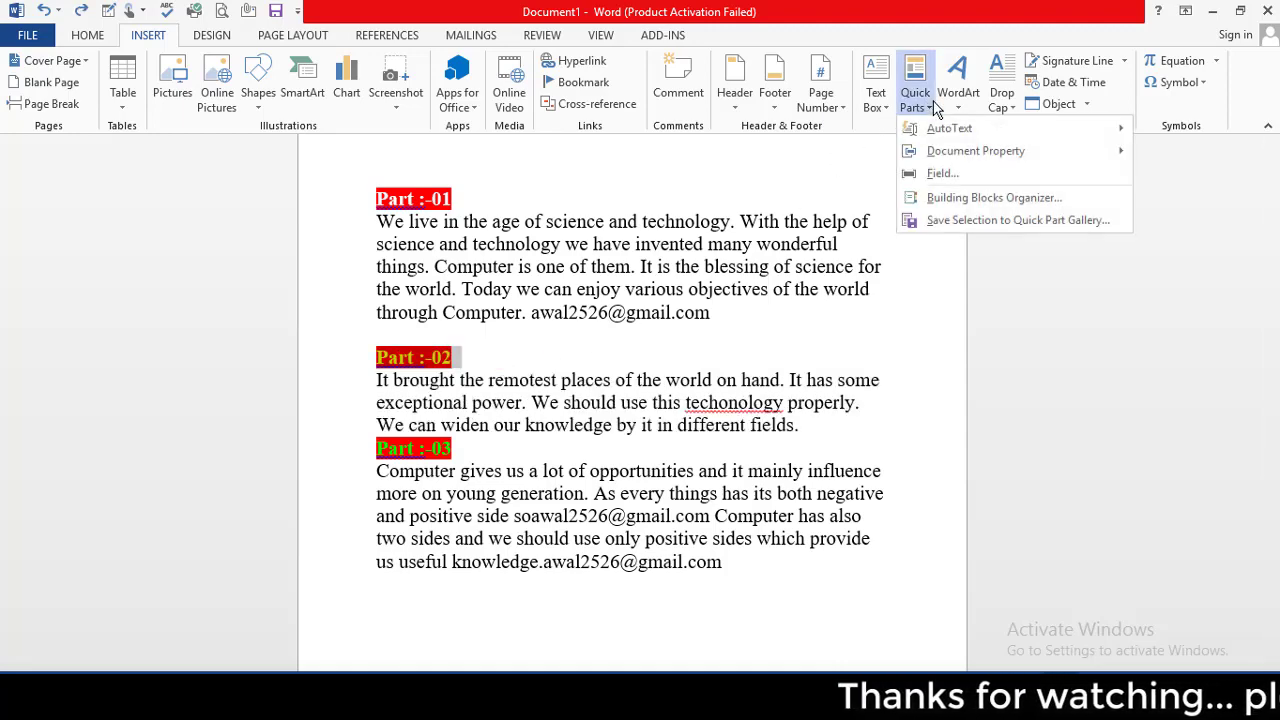
- Scroll through the Field names list and close the Field dialog without inserting anything
{"action": "left_click", "coordinate": [910, 172]}
{"action": "scroll", "coordinate": [645, 395], "scroll_direction": "down", "scroll_amount": 5}
{"action": "scroll", "coordinate": [645, 398], "scroll_direction": "down", "scroll_amount": 5}
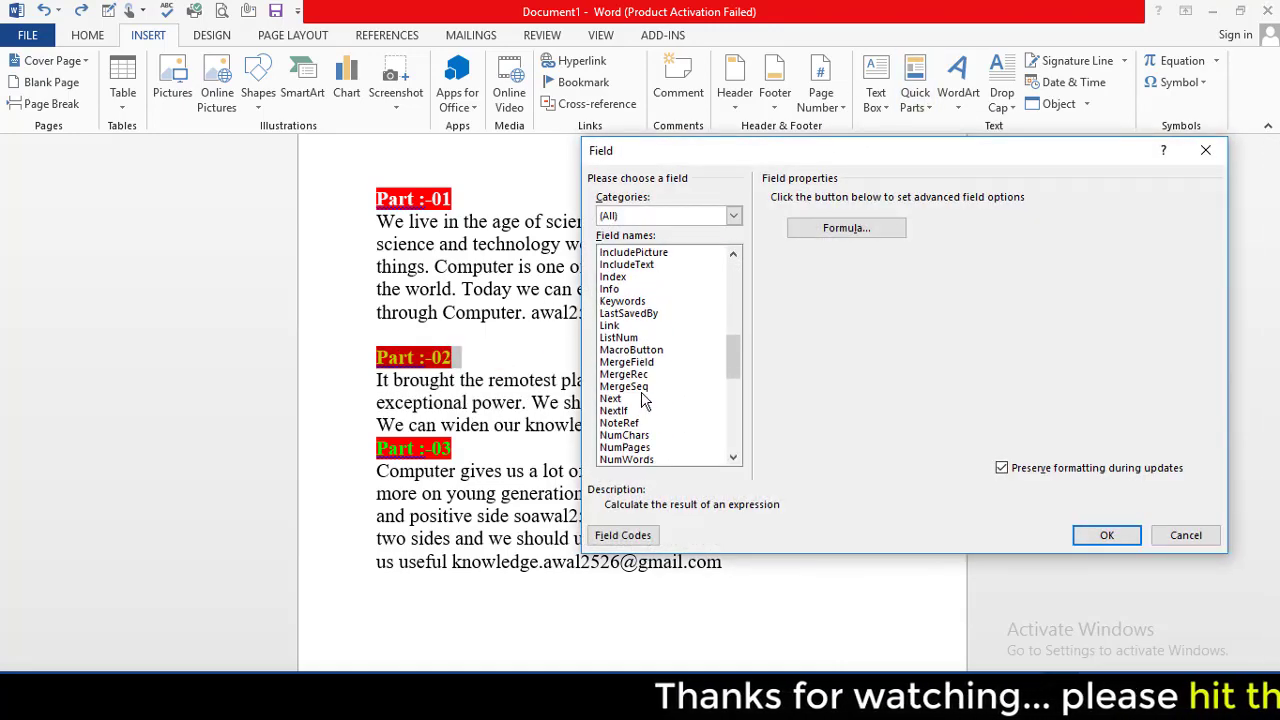
{"action": "scroll", "coordinate": [645, 398], "scroll_direction": "down", "scroll_amount": 3}
{"action": "scroll", "coordinate": [646, 395], "scroll_direction": "down", "scroll_amount": 5}
{"action": "scroll", "coordinate": [646, 390], "scroll_direction": "down", "scroll_amount": 2}
{"action": "scroll", "coordinate": [644, 370], "scroll_direction": "up", "scroll_amount": 2}
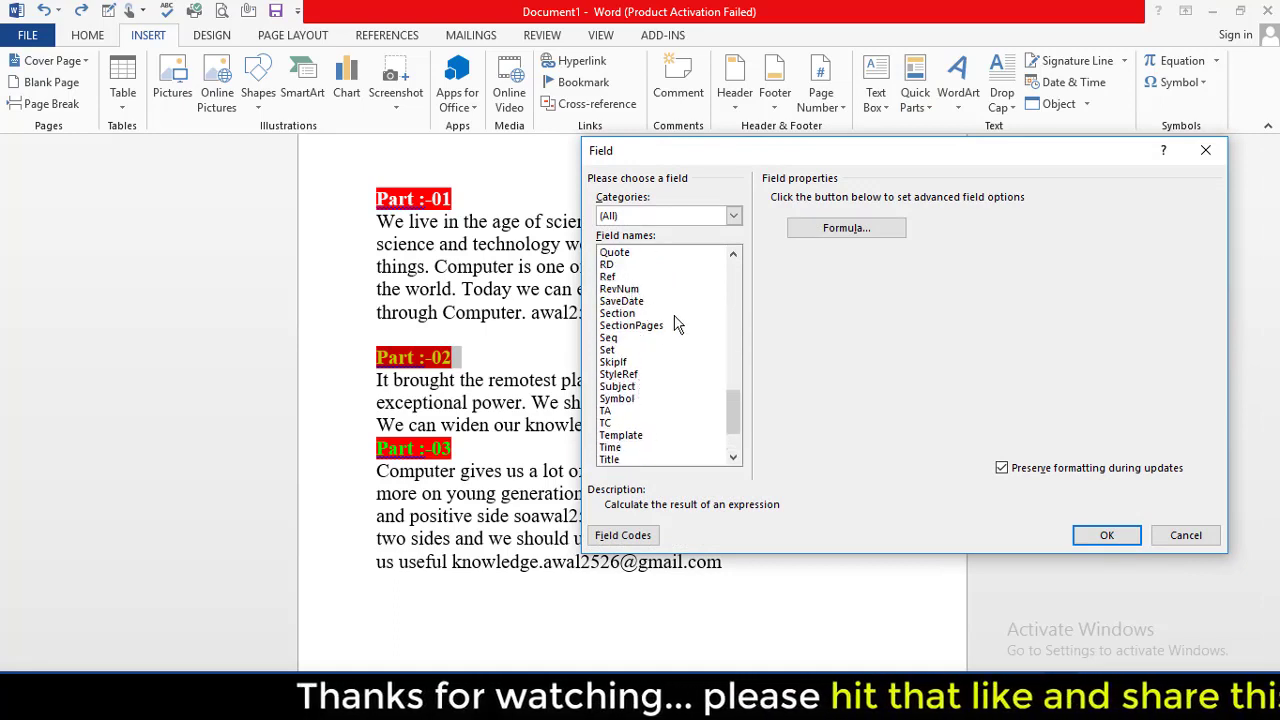
{"action": "scroll", "coordinate": [677, 350], "scroll_direction": "down", "scroll_amount": 2}
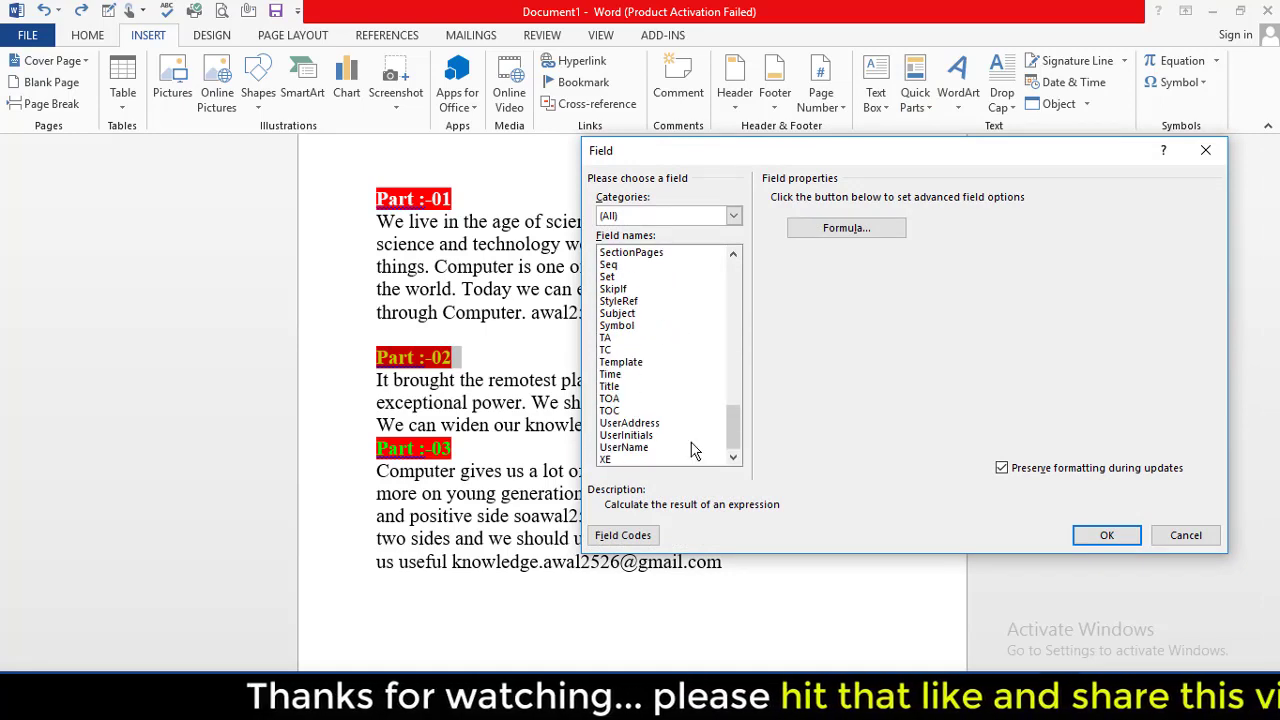
{"action": "left_click", "coordinate": [1218, 155]}
- Add blank lines below the essay's final Part :-03 paragraph
{"action": "scroll", "coordinate": [768, 418], "scroll_direction": "down", "scroll_amount": 2}
{"action": "scroll", "coordinate": [768, 418], "scroll_direction": "down", "scroll_amount": 1}
{"action": "left_click", "coordinate": [768, 418]}
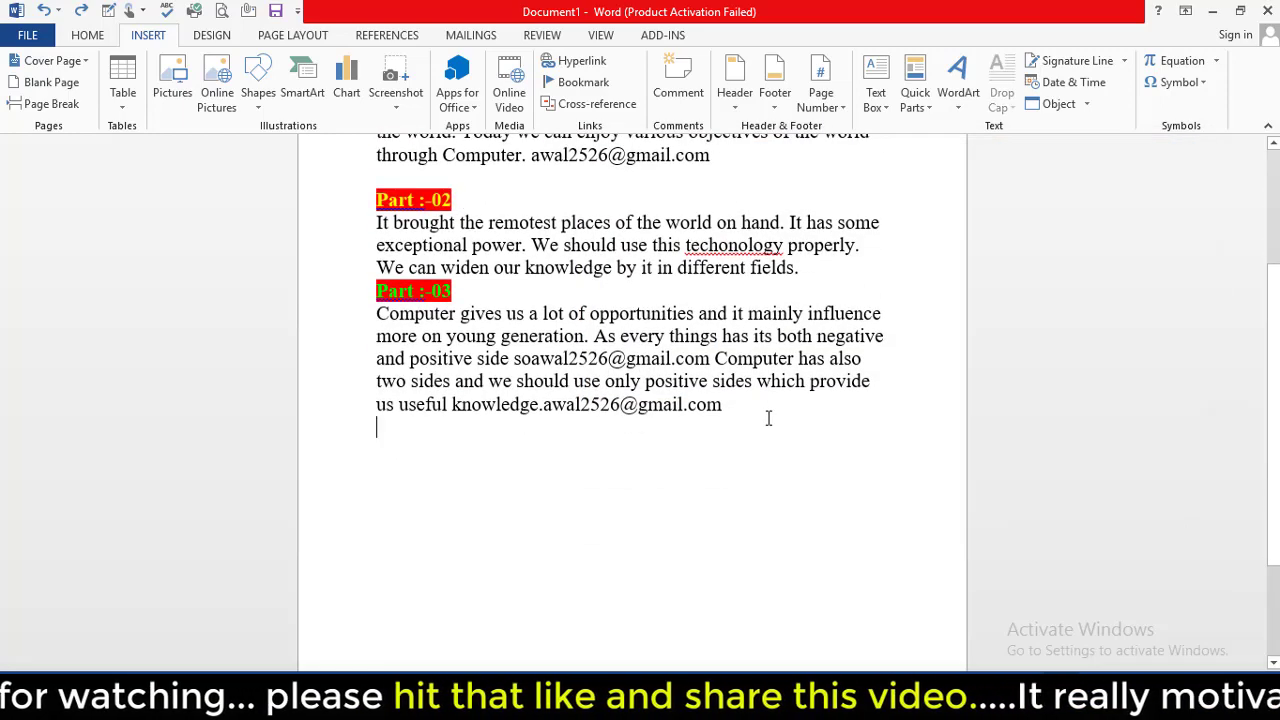
{"action": "key", "text": "Return"}
{"action": "key", "text": "Return"}
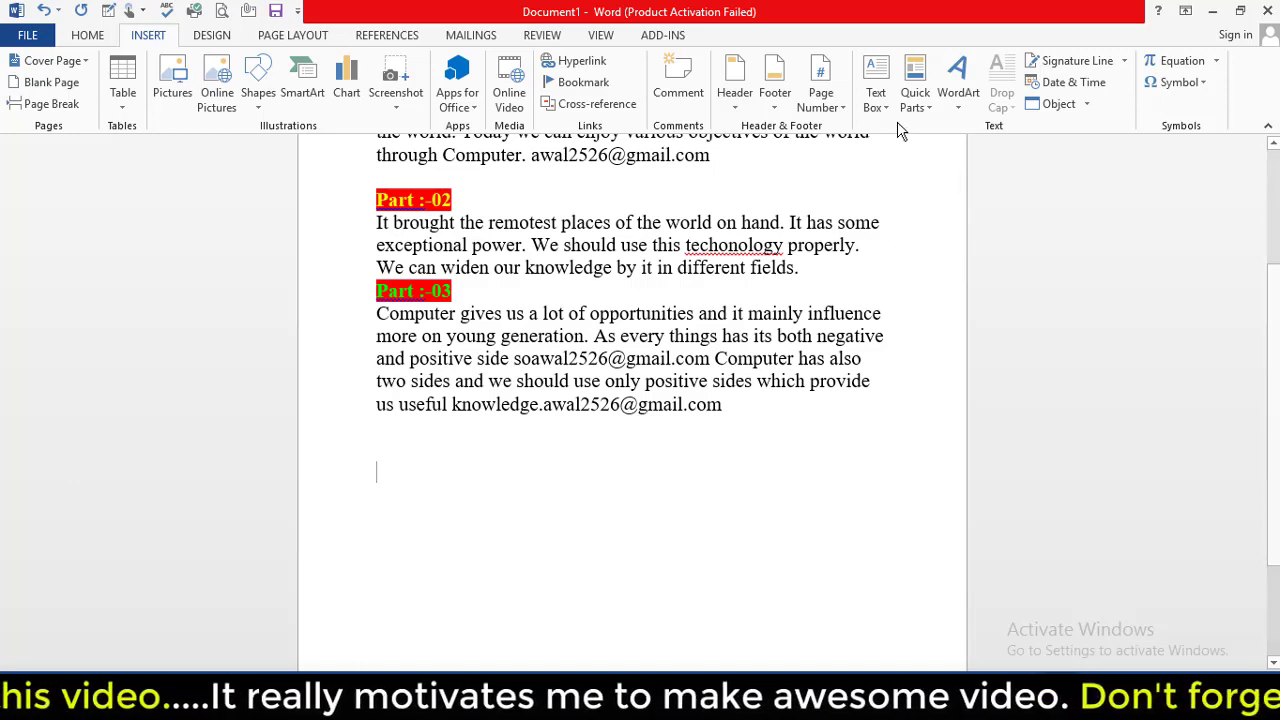
{"action": "left_click", "coordinate": [915, 88]}
{"action": "left_click", "coordinate": [938, 182]}
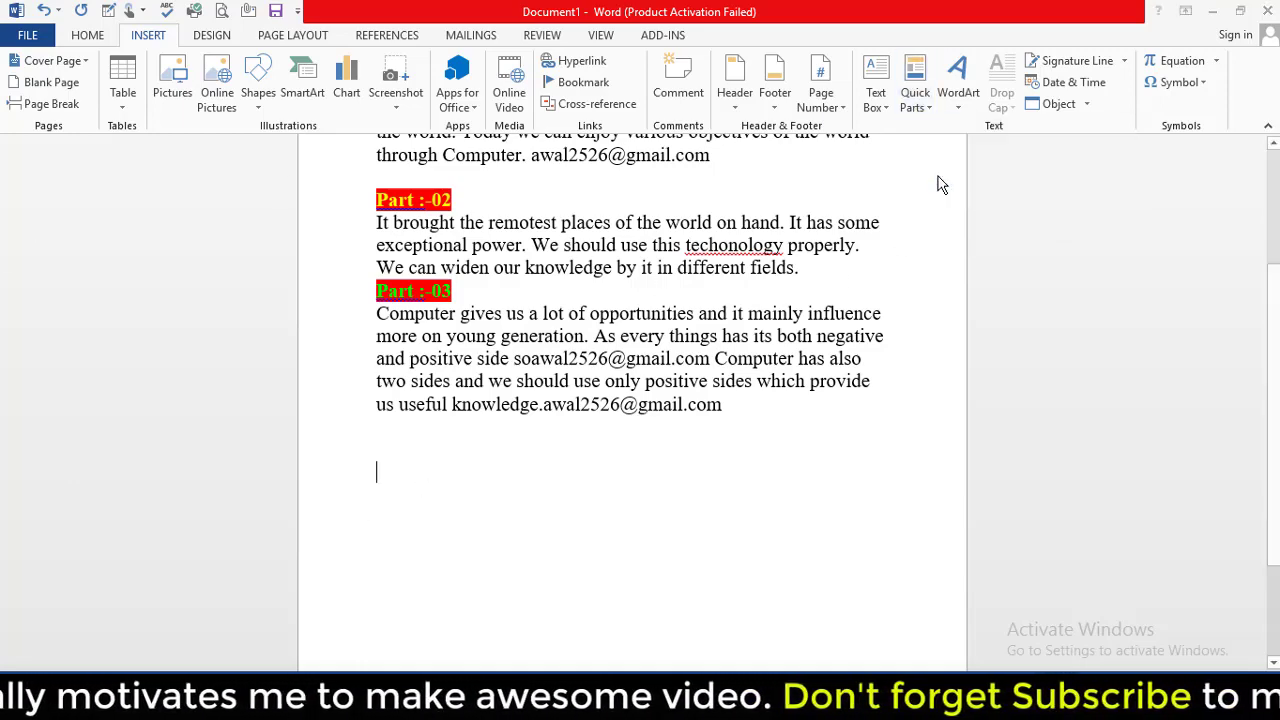
{"action": "scroll", "coordinate": [640, 390], "scroll_direction": "down", "scroll_amount": 3}
{"action": "scroll", "coordinate": [640, 390], "scroll_direction": "down", "scroll_amount": 2}
{"action": "scroll", "coordinate": [643, 388], "scroll_direction": "down", "scroll_amount": 1}
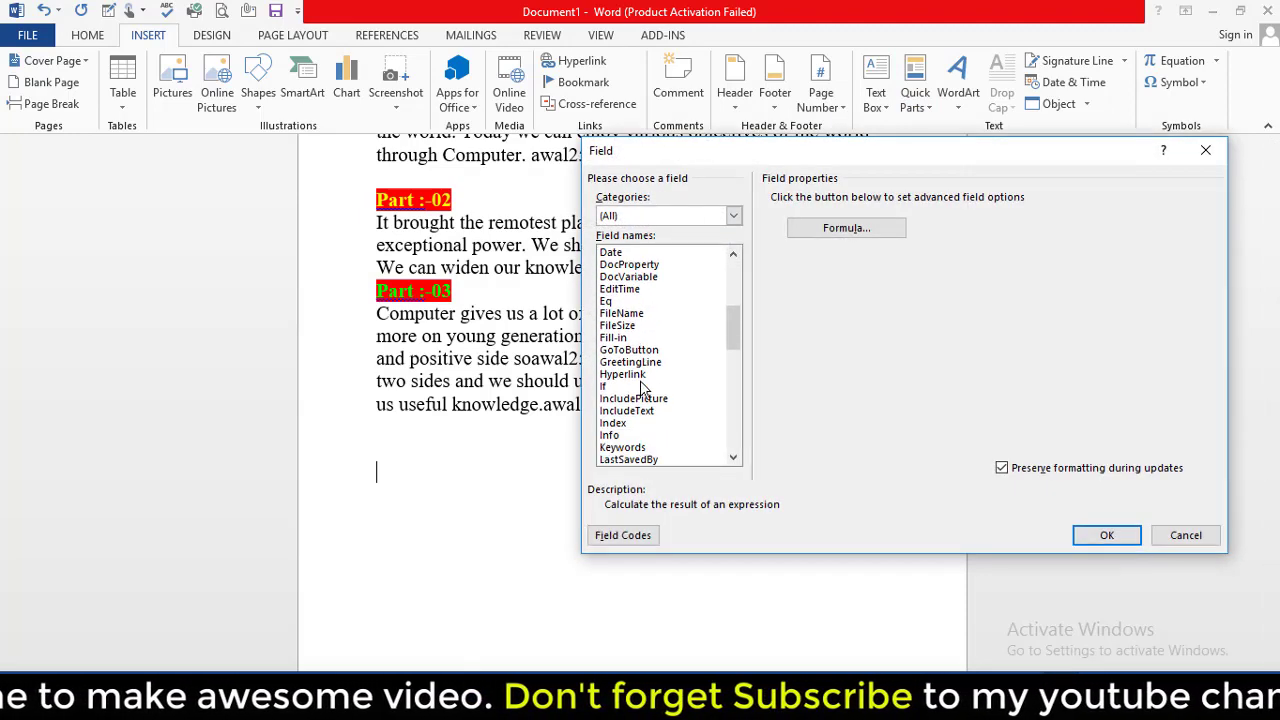
{"action": "scroll", "coordinate": [667, 355], "scroll_direction": "down", "scroll_amount": 2}
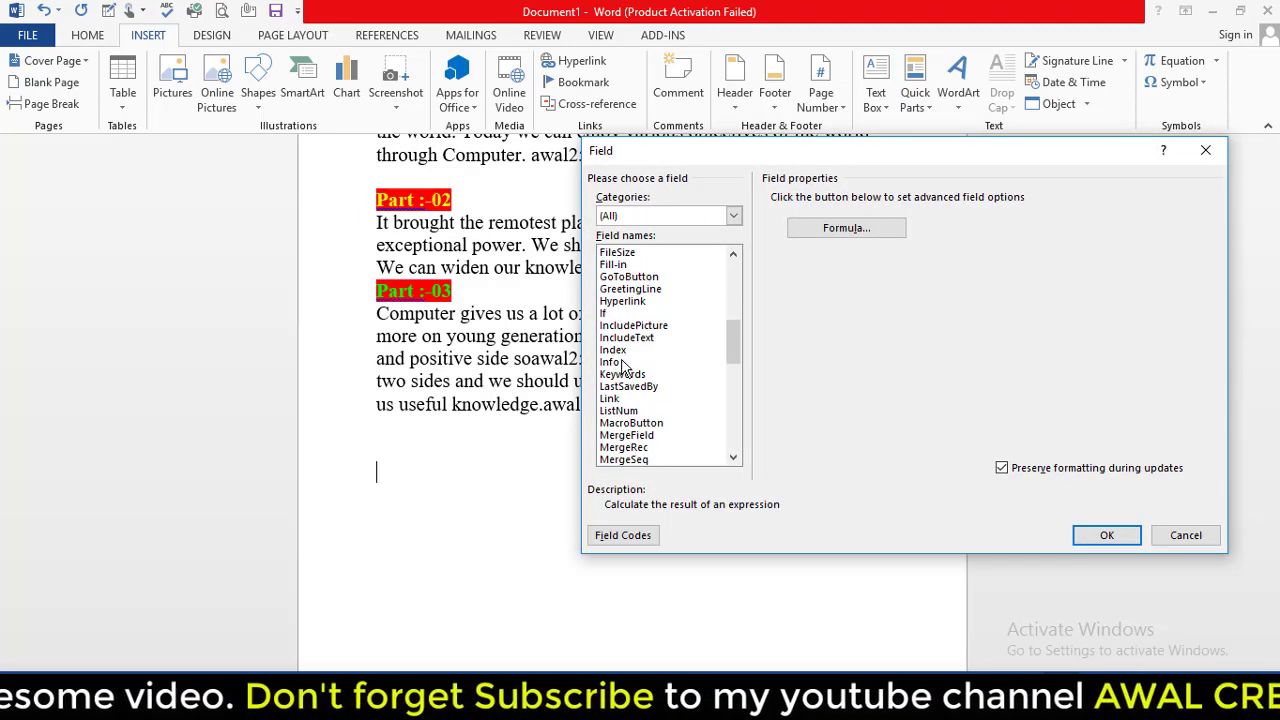
{"action": "scroll", "coordinate": [627, 425], "scroll_direction": "down", "scroll_amount": 1}
{"action": "scroll", "coordinate": [668, 410], "scroll_direction": "down", "scroll_amount": 1}
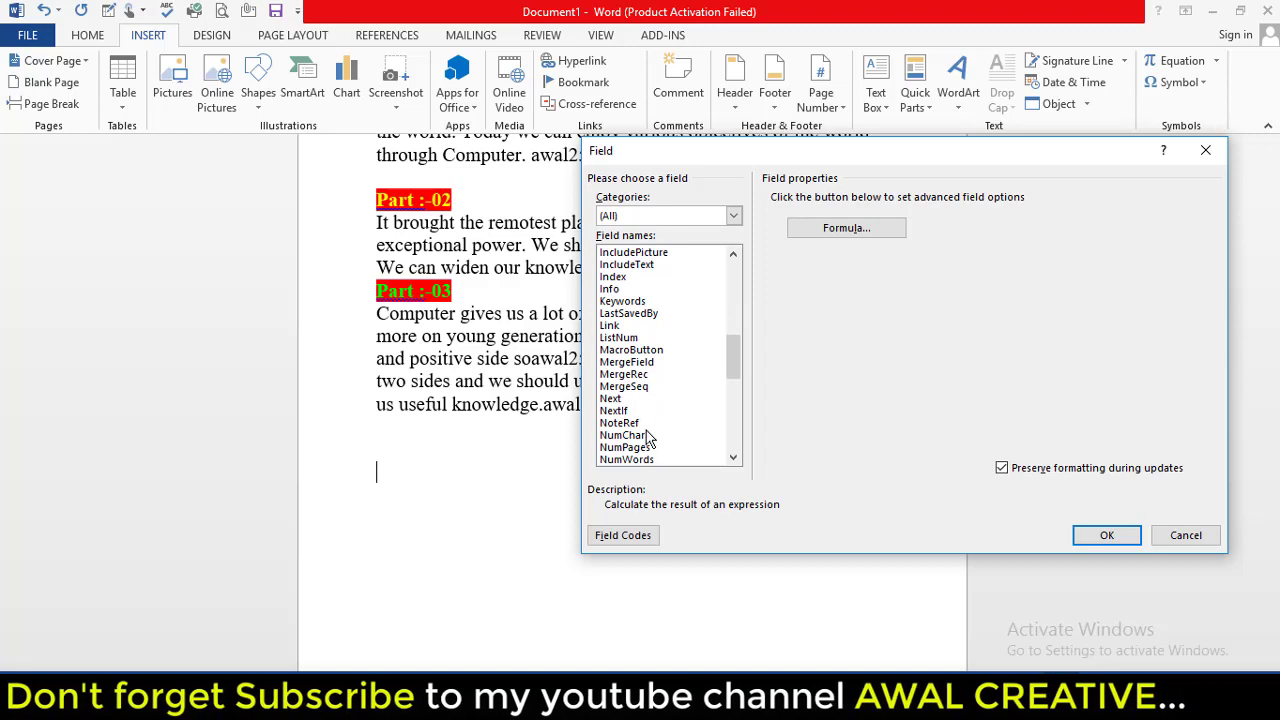
{"action": "left_click", "coordinate": [625, 411]}
{"action": "left_click", "coordinate": [622, 399]}
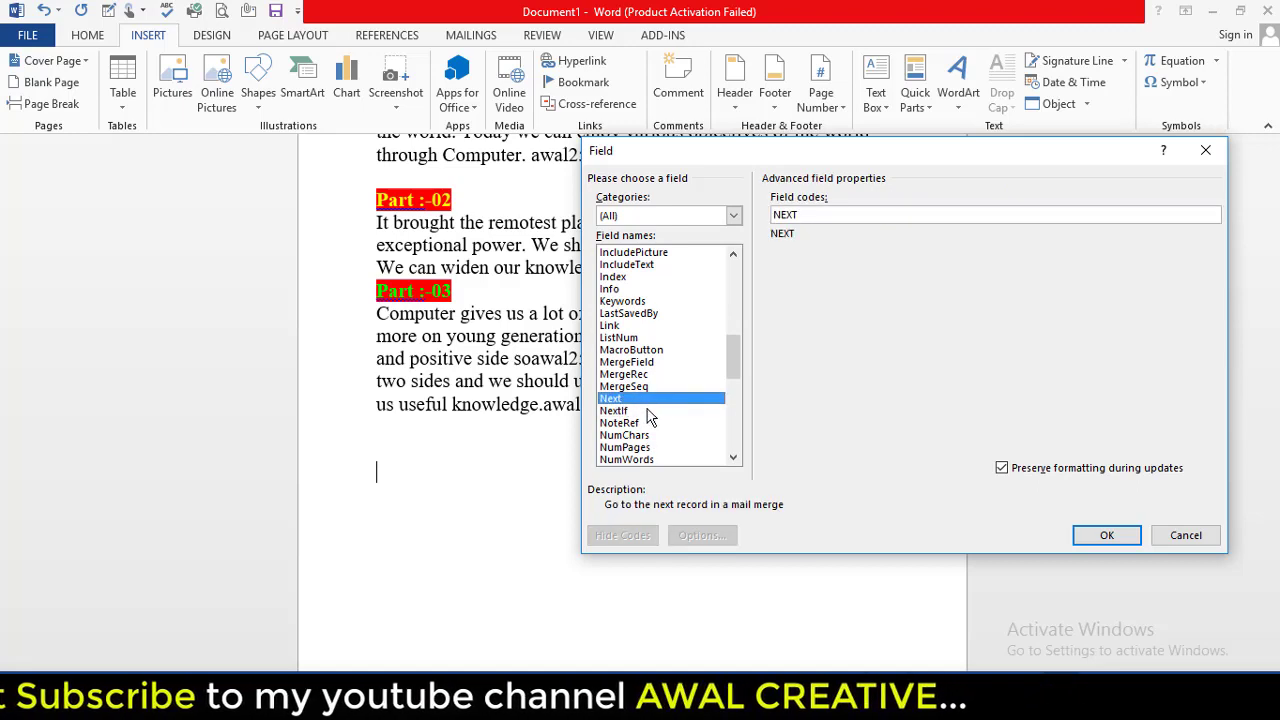
{"action": "left_click", "coordinate": [645, 422]}
{"action": "left_click", "coordinate": [634, 437]}
{"action": "scroll", "coordinate": [668, 340], "scroll_direction": "down", "scroll_amount": 2}
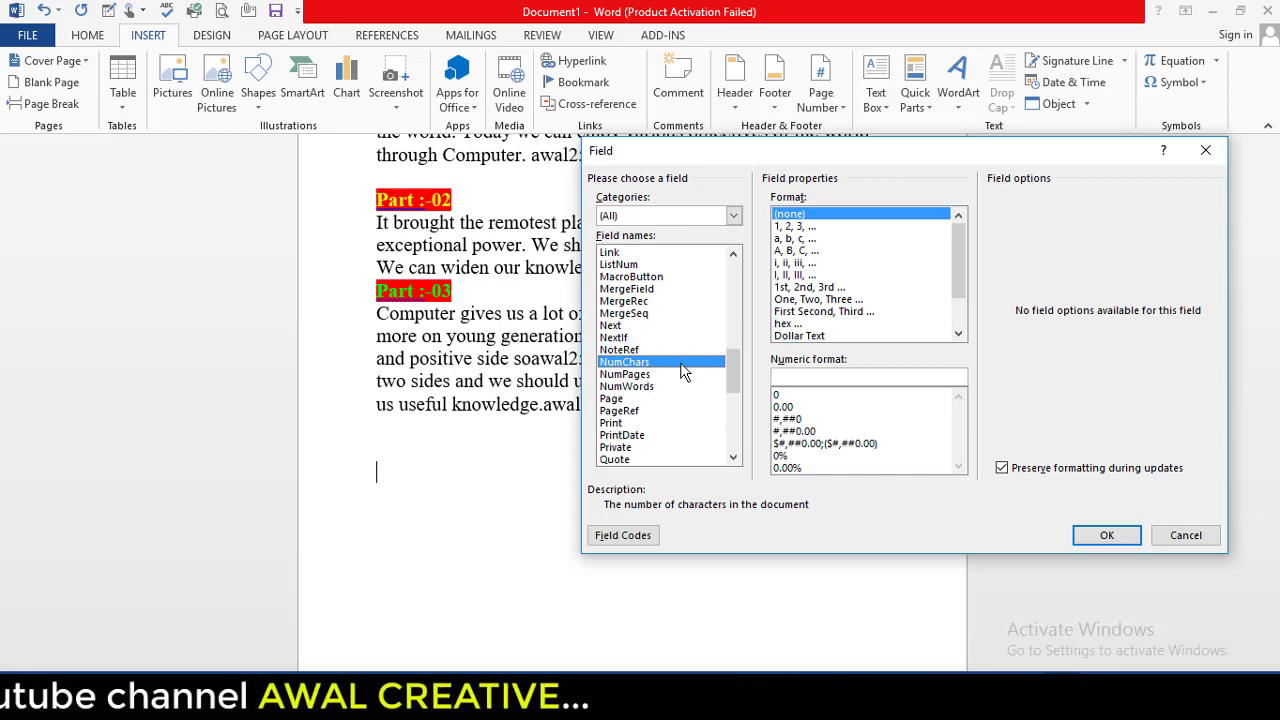
{"action": "left_click", "coordinate": [672, 374]}
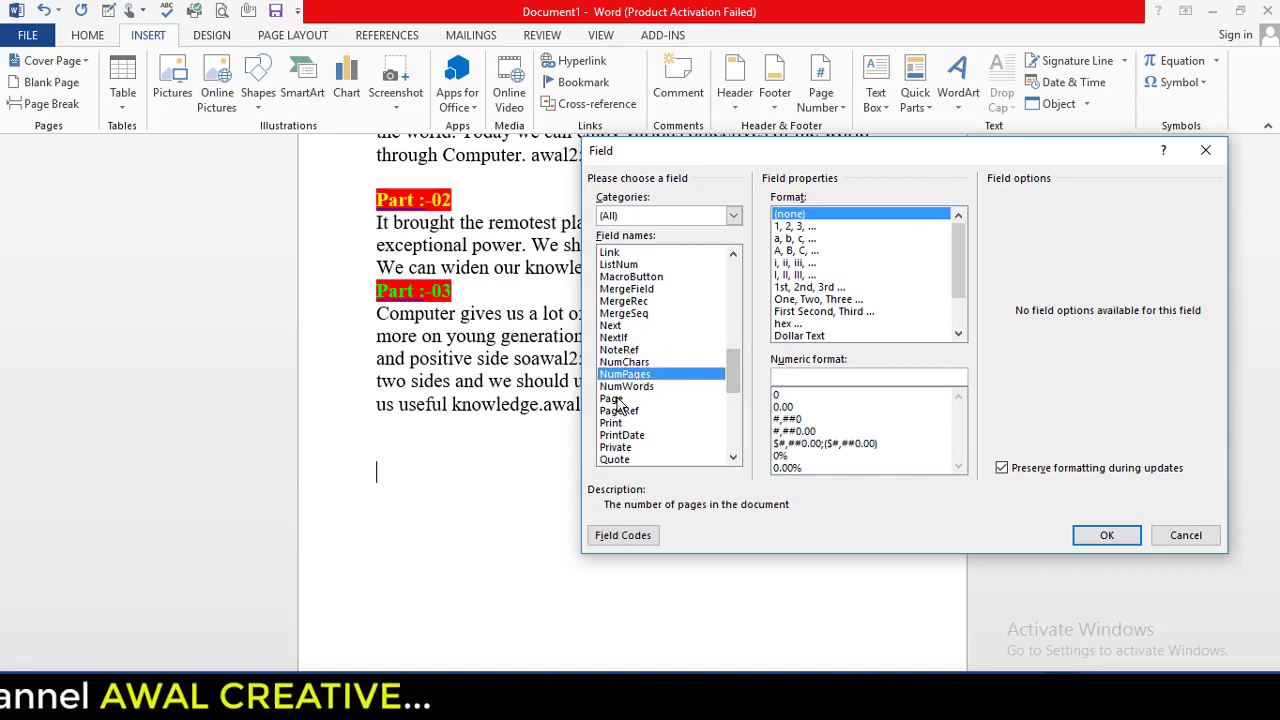
{"action": "left_click", "coordinate": [622, 400]}
{"action": "left_click", "coordinate": [628, 388]}
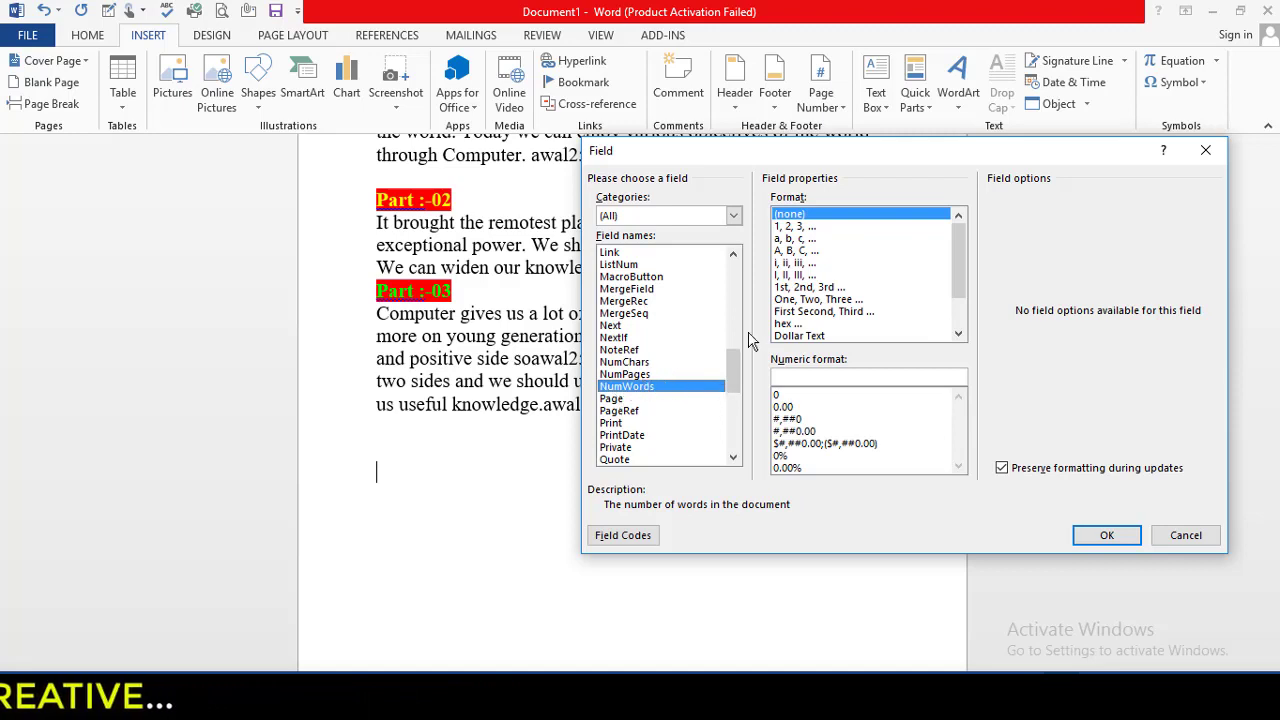
{"action": "left_click", "coordinate": [793, 227]}
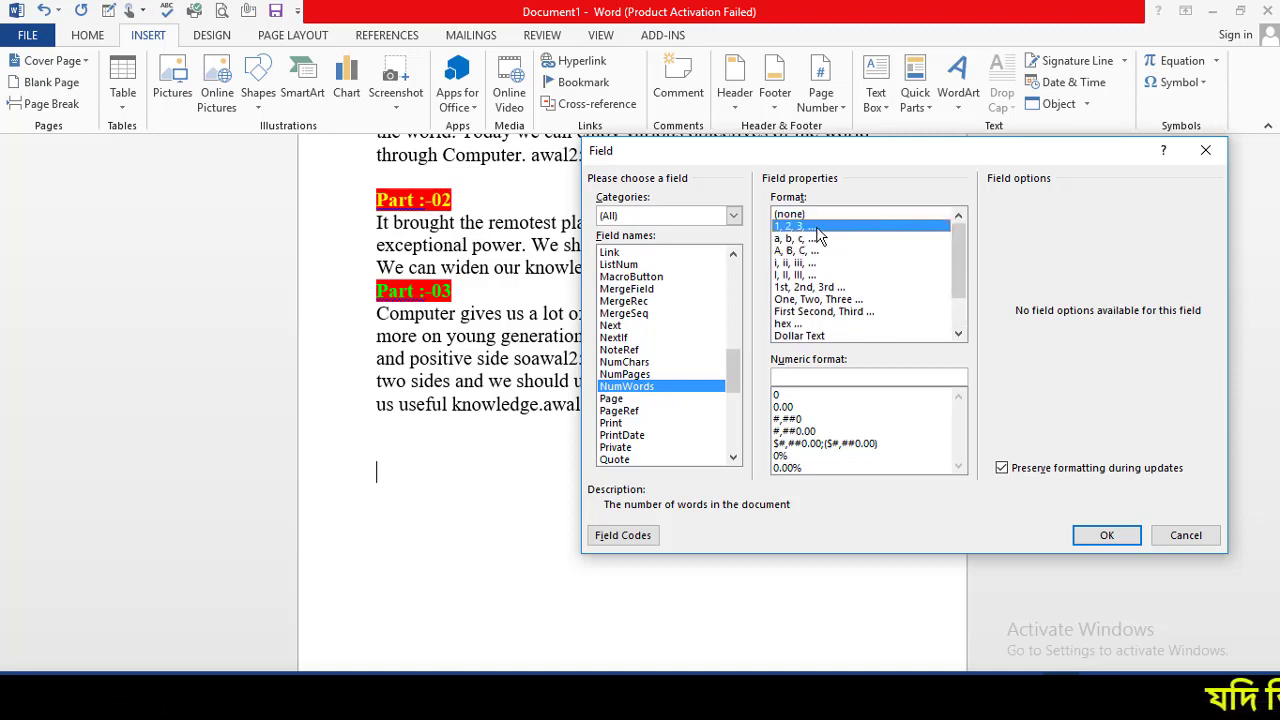
{"action": "left_click", "coordinate": [1105, 536]}
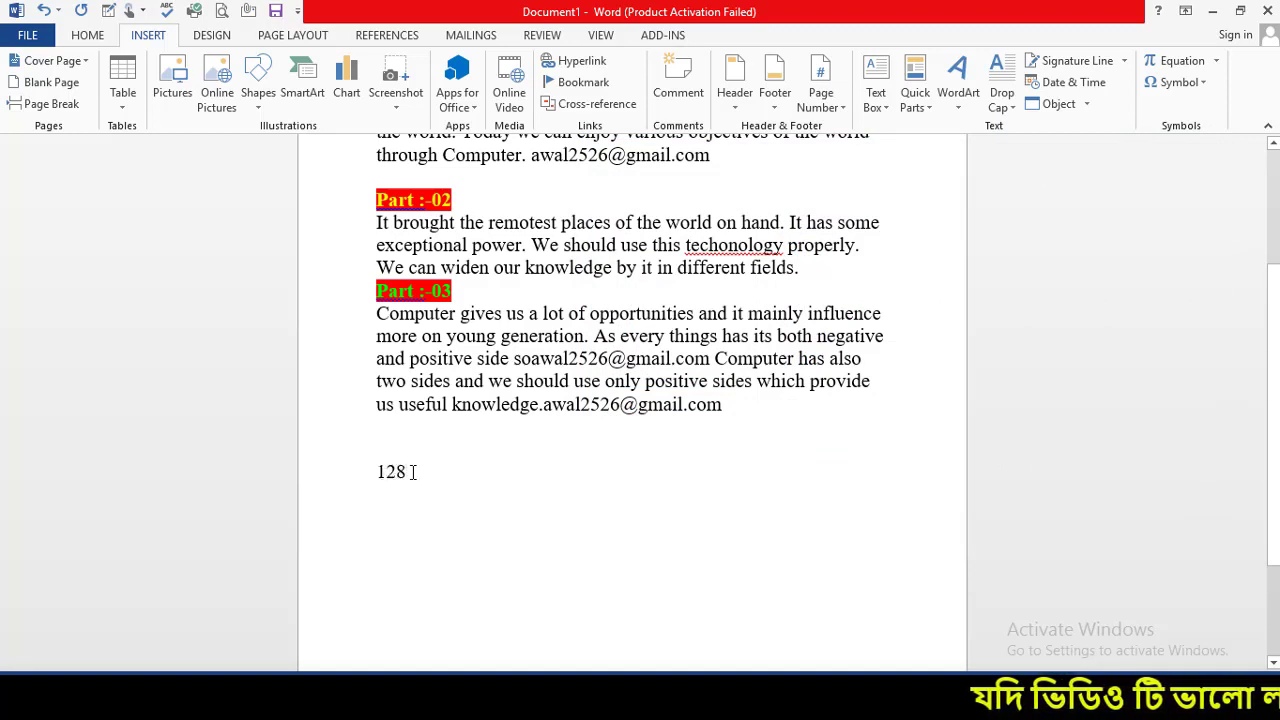
{"action": "key", "text": "BackSpace"}
{"action": "key", "text": "BackSpace"}
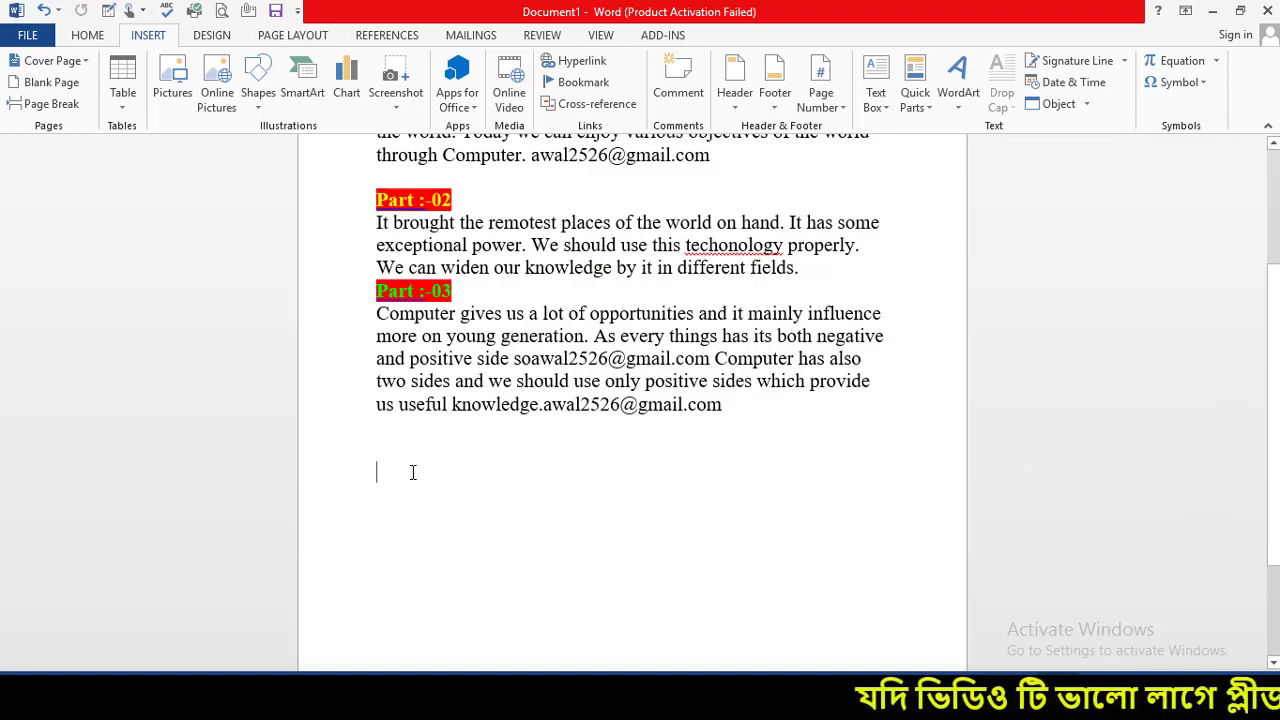
- In the Building Blocks Organizer, preview the Grid and Slice (Dark) cover pages and Trig Identity 2 equation
{"action": "left_click", "coordinate": [916, 100]}
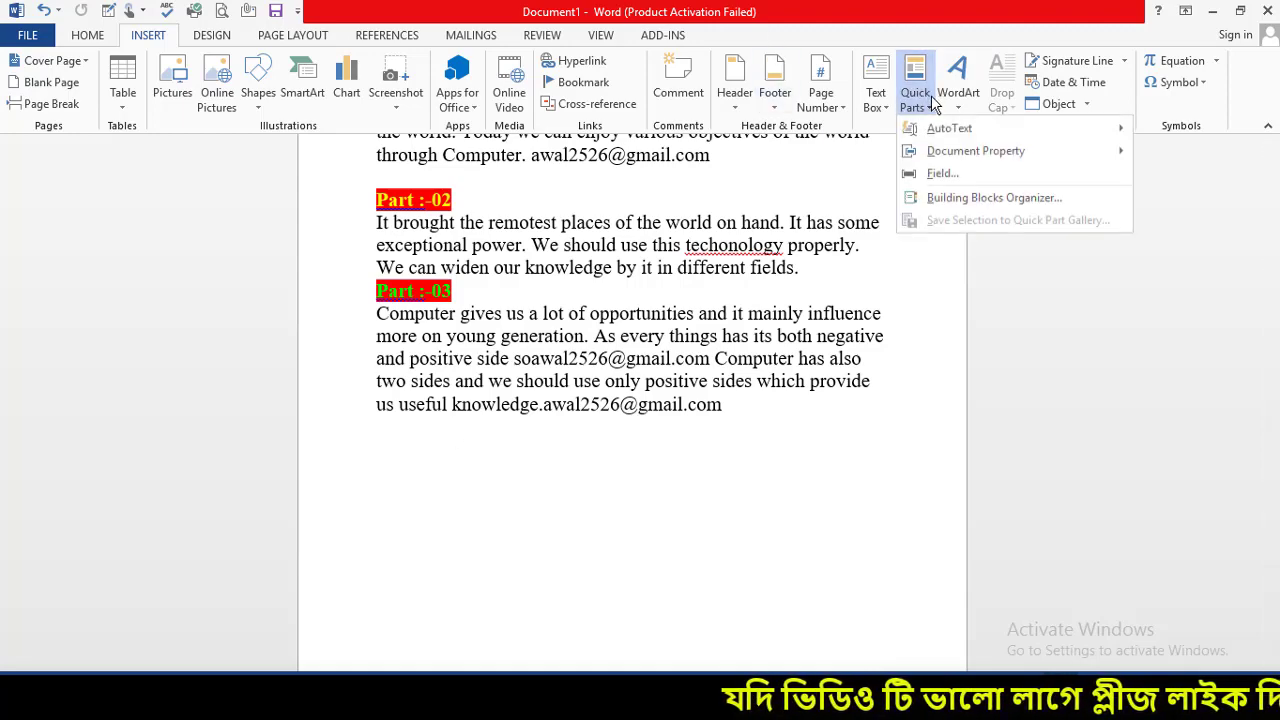
{"action": "left_click", "coordinate": [1068, 205]}
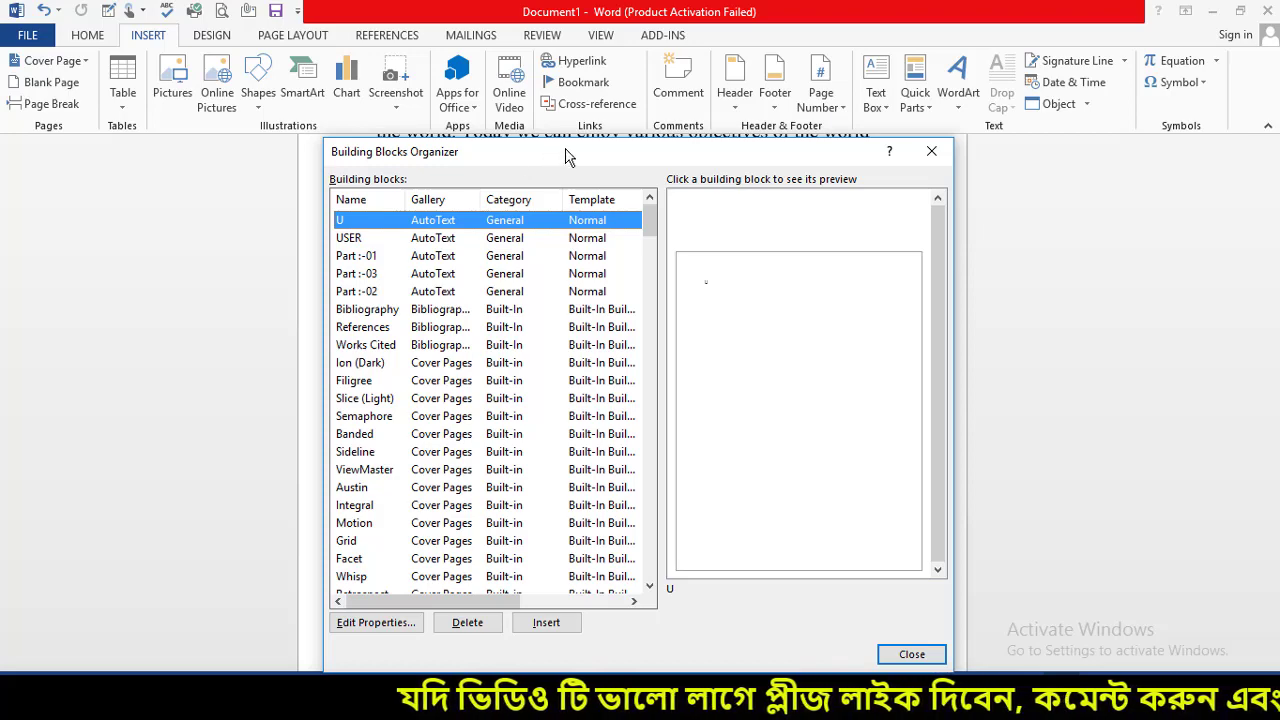
{"action": "left_click_drag", "start_coordinate": [565, 157], "coordinate": [705, 109]}
{"action": "scroll", "coordinate": [530, 280], "scroll_direction": "down", "scroll_amount": 4}
{"action": "left_click", "coordinate": [500, 284]}
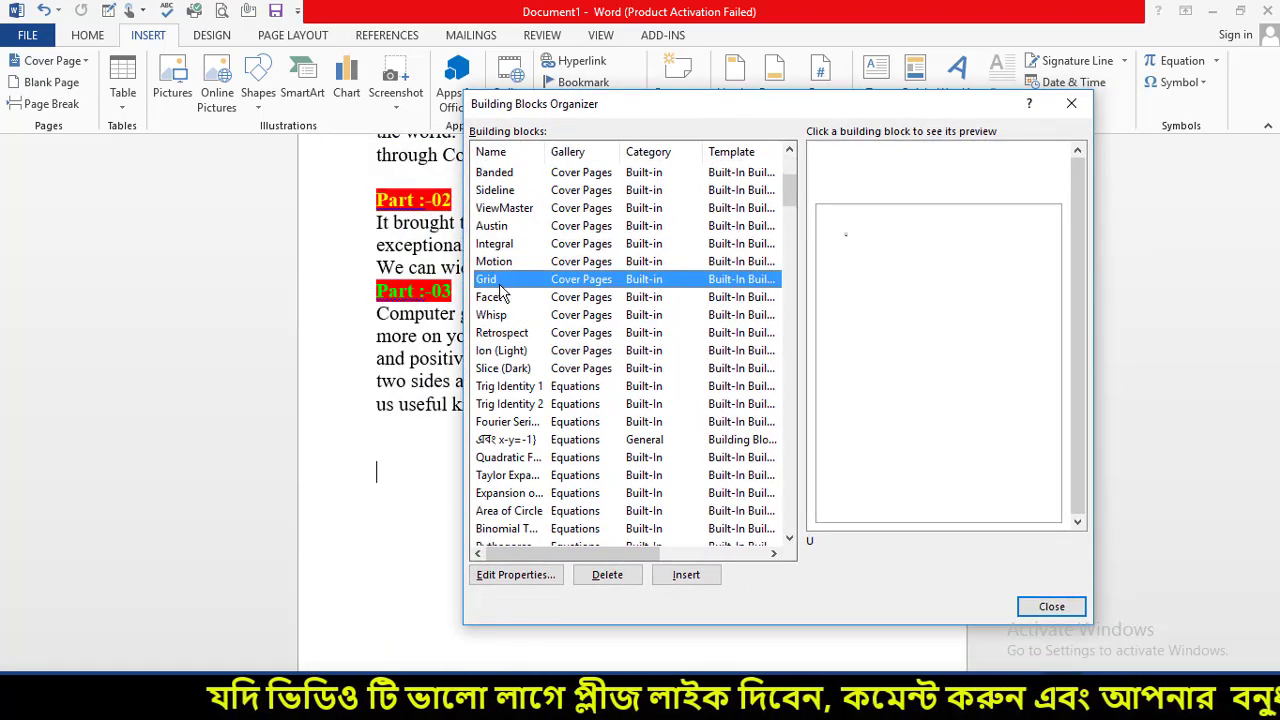
{"action": "left_click", "coordinate": [571, 369]}
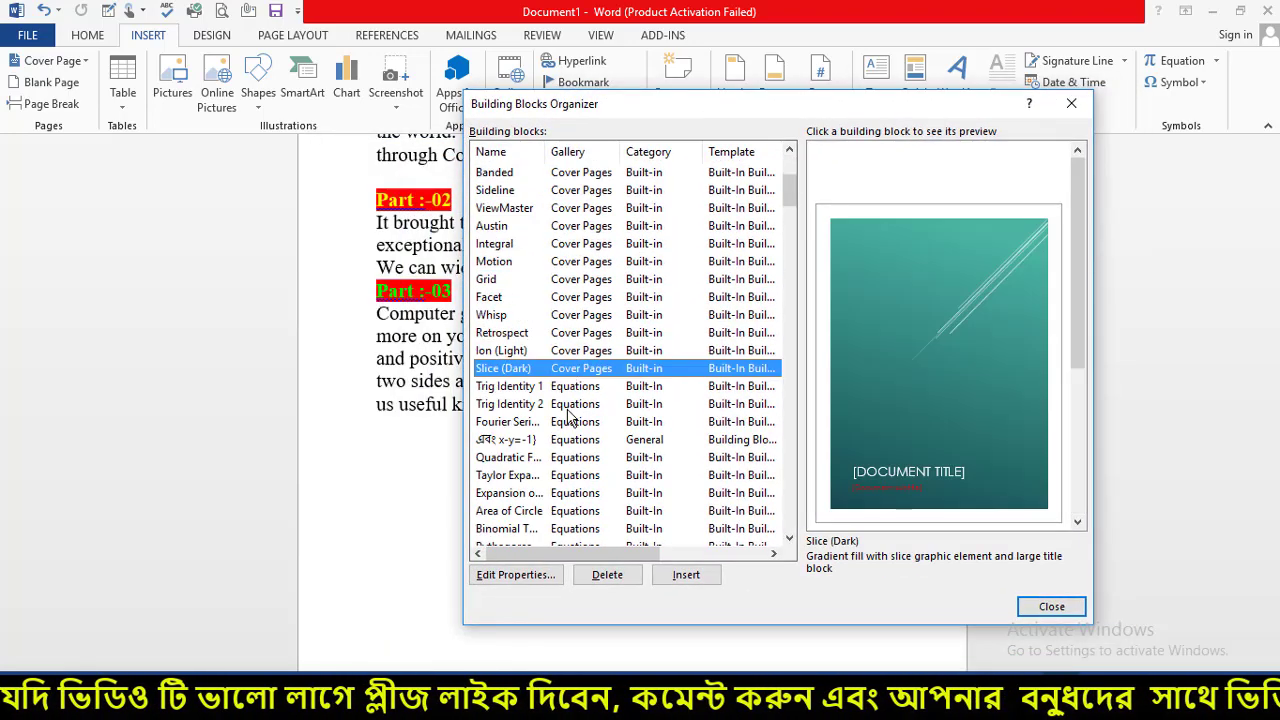
{"action": "left_click", "coordinate": [568, 404]}
{"action": "scroll", "coordinate": [578, 410], "scroll_direction": "down", "scroll_amount": 3}
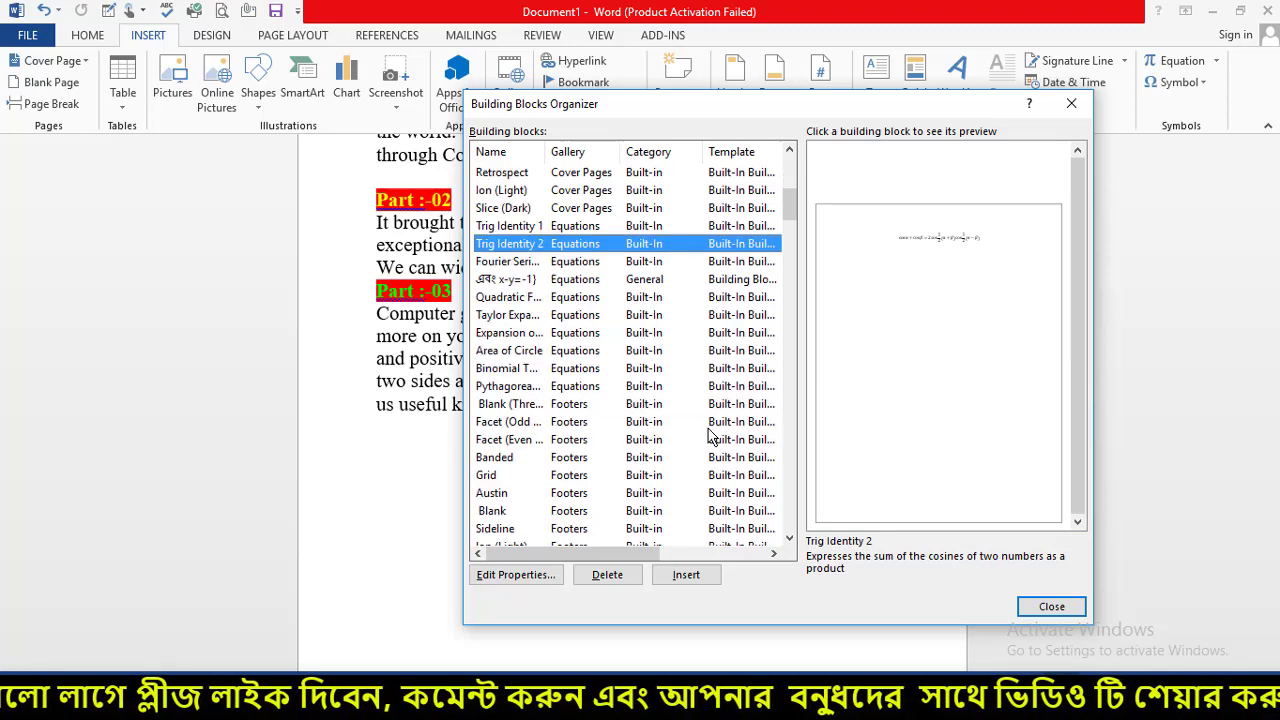
{"action": "scroll", "coordinate": [578, 410], "scroll_direction": "down", "scroll_amount": 1}
- Preview the Facet (Odd Page) and Blank (Three Columns) footers and the Austin and Sideline cover pages
{"action": "left_click", "coordinate": [560, 370]}
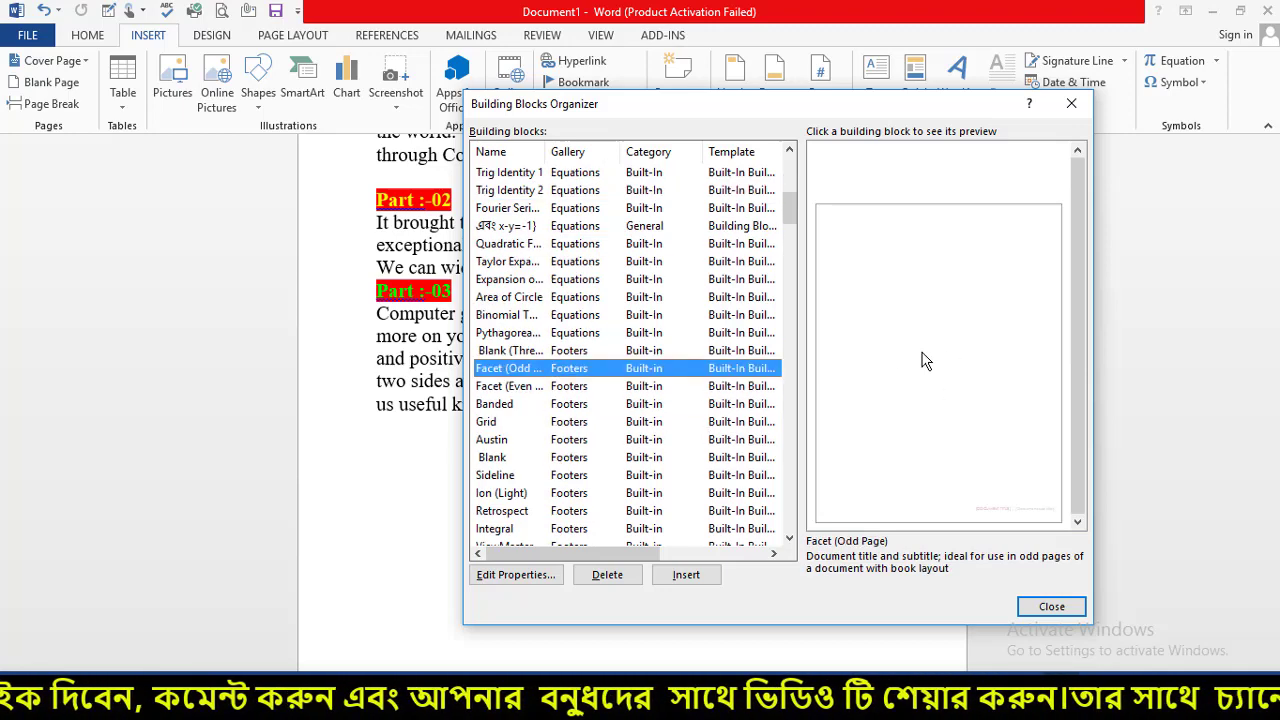
{"action": "left_click", "coordinate": [571, 352]}
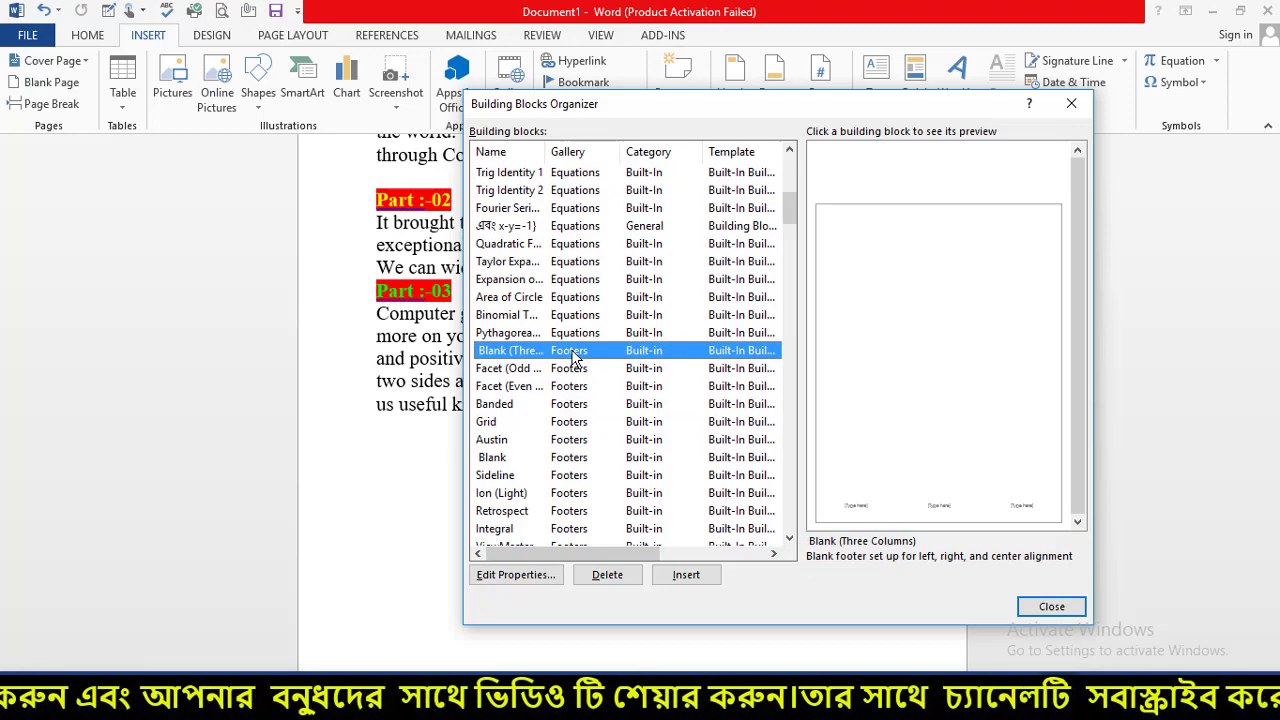
{"action": "scroll", "coordinate": [625, 300], "scroll_direction": "up", "scroll_amount": 4}
{"action": "left_click", "coordinate": [576, 233]}
{"action": "left_click", "coordinate": [588, 190]}
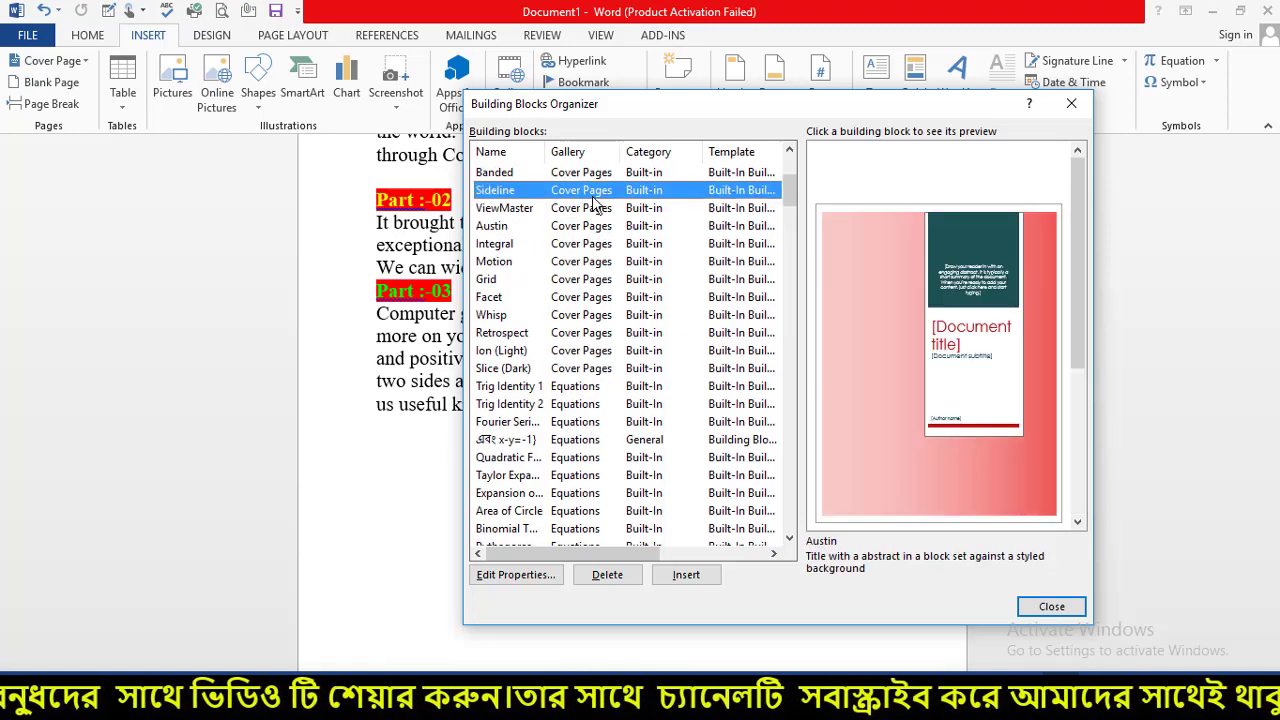
{"action": "scroll", "coordinate": [592, 190], "scroll_direction": "up", "scroll_amount": 3}
{"action": "scroll", "coordinate": [598, 180], "scroll_direction": "up", "scroll_amount": 1}
- Preview the U, Part :-03, Part :-01 AutoText, bibliography blocks, Semaphore and Filigree, then close the organizer
{"action": "left_click", "coordinate": [597, 174]}
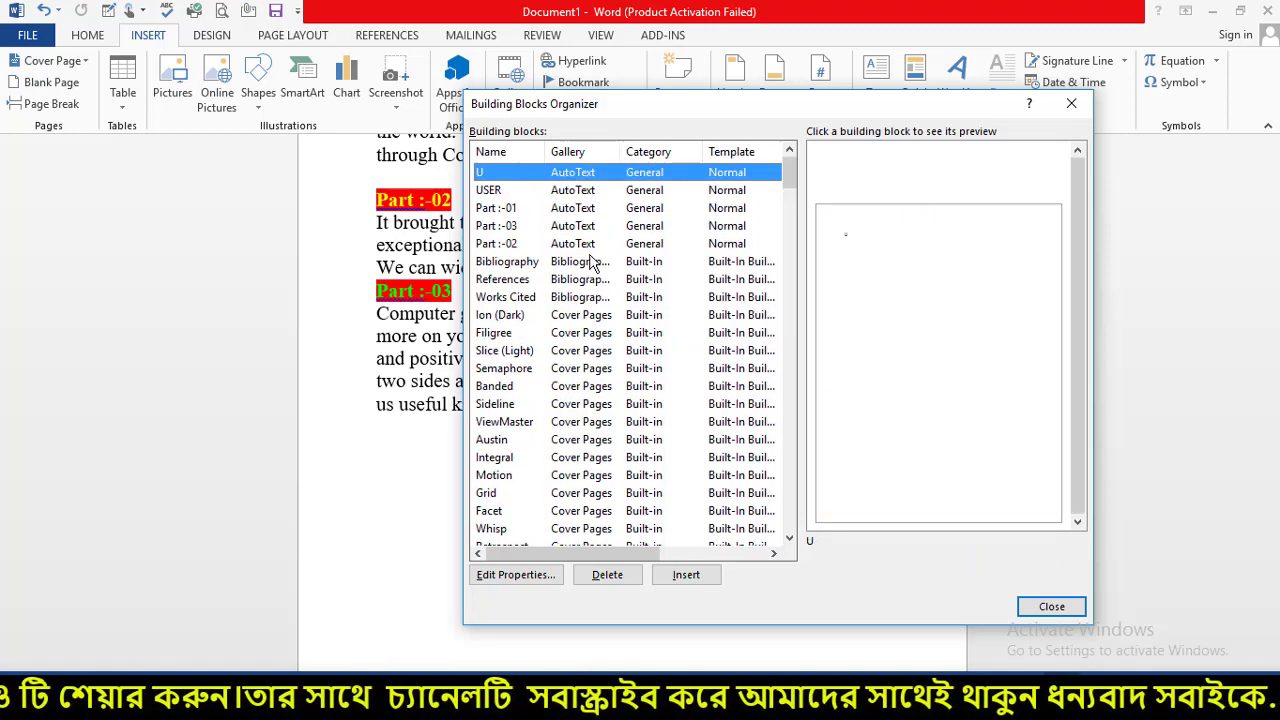
{"action": "left_click", "coordinate": [579, 228]}
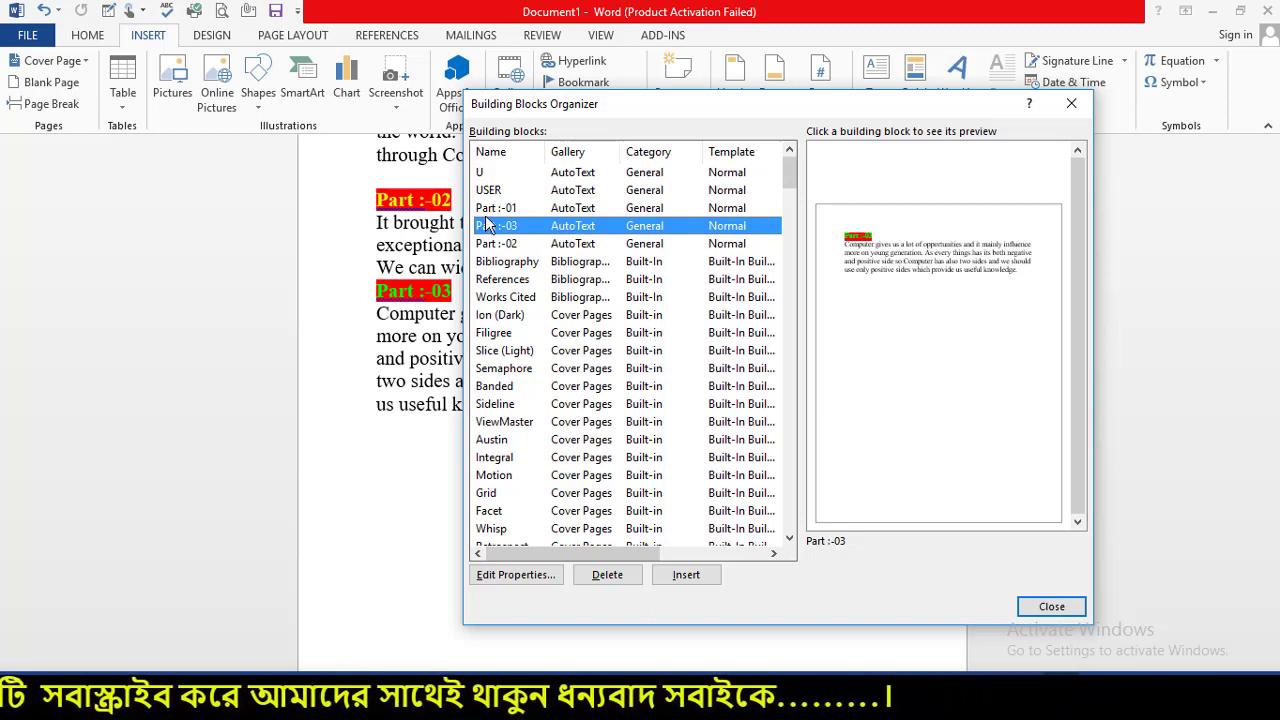
{"action": "left_click", "coordinate": [574, 210]}
{"action": "left_click", "coordinate": [627, 262]}
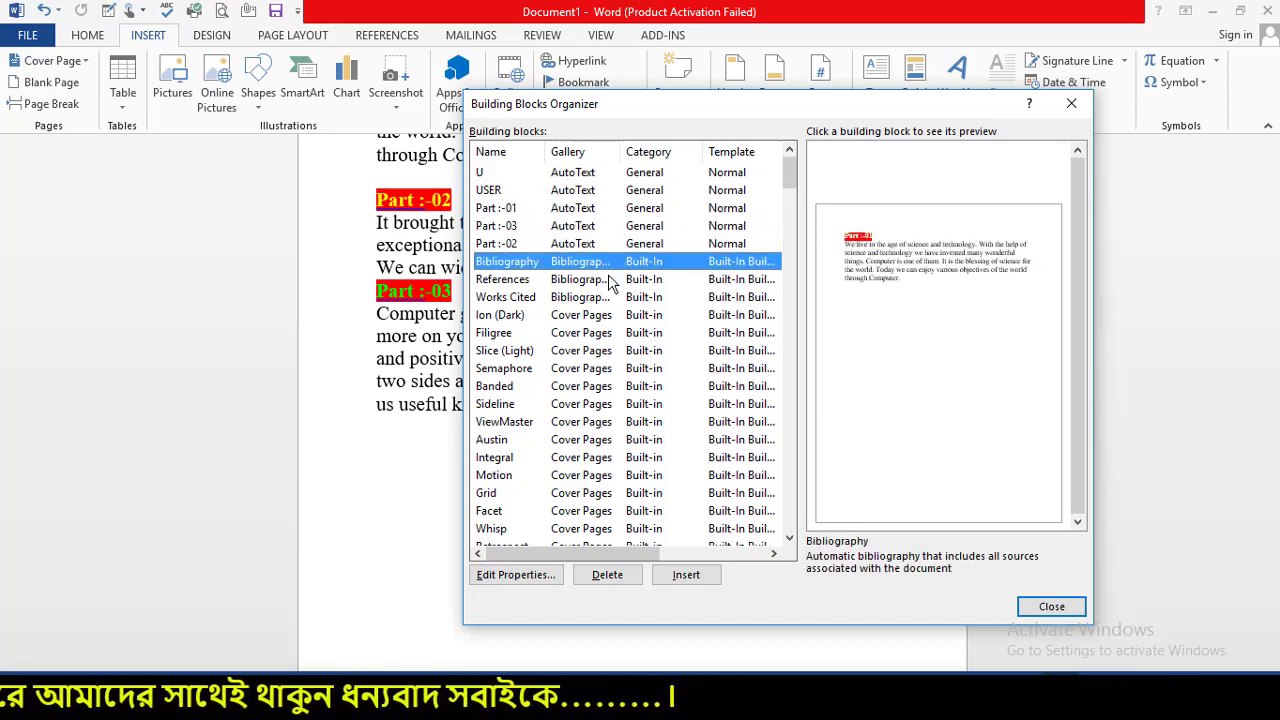
{"action": "left_click", "coordinate": [566, 297]}
{"action": "left_click", "coordinate": [575, 370]}
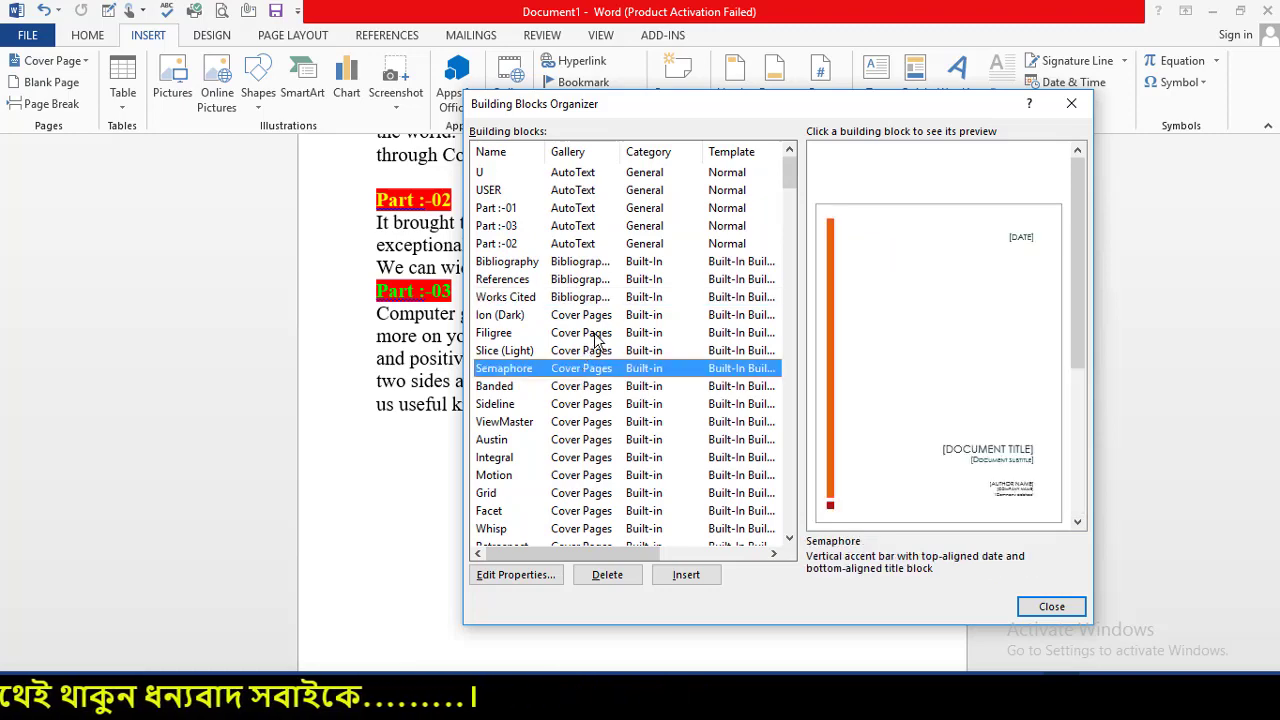
{"action": "left_click", "coordinate": [633, 333]}
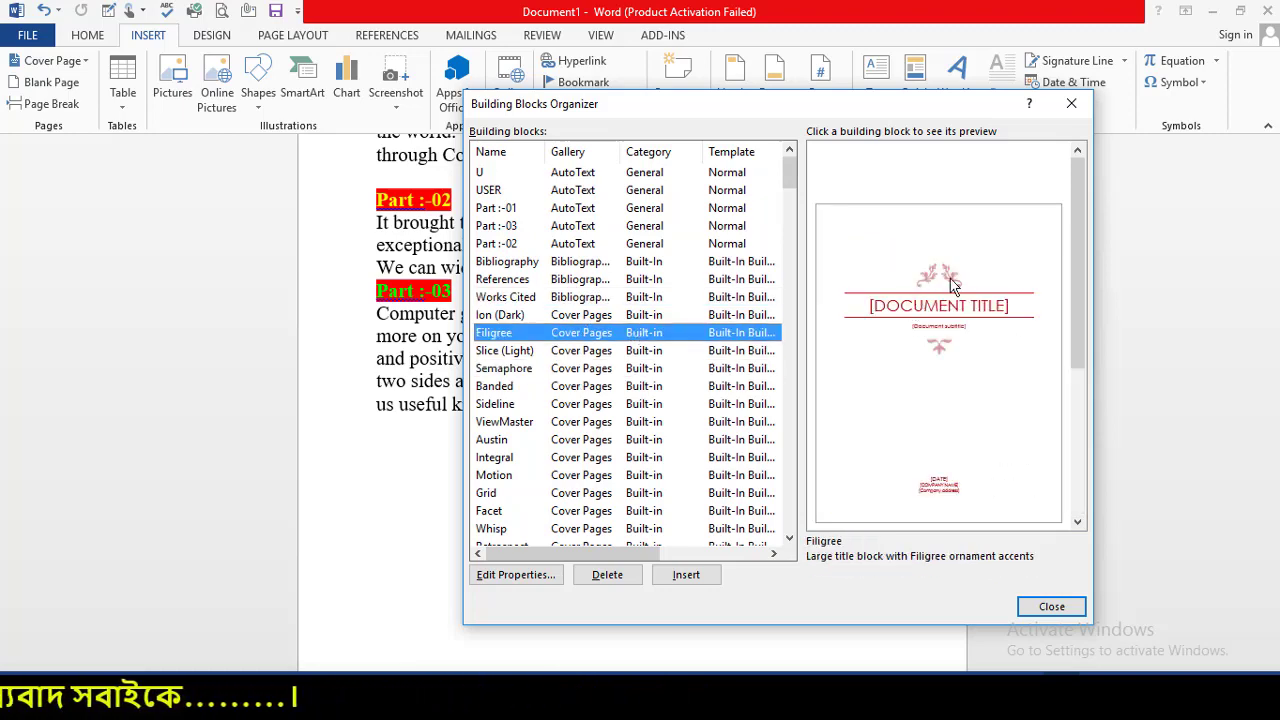
{"action": "left_click", "coordinate": [1050, 607]}
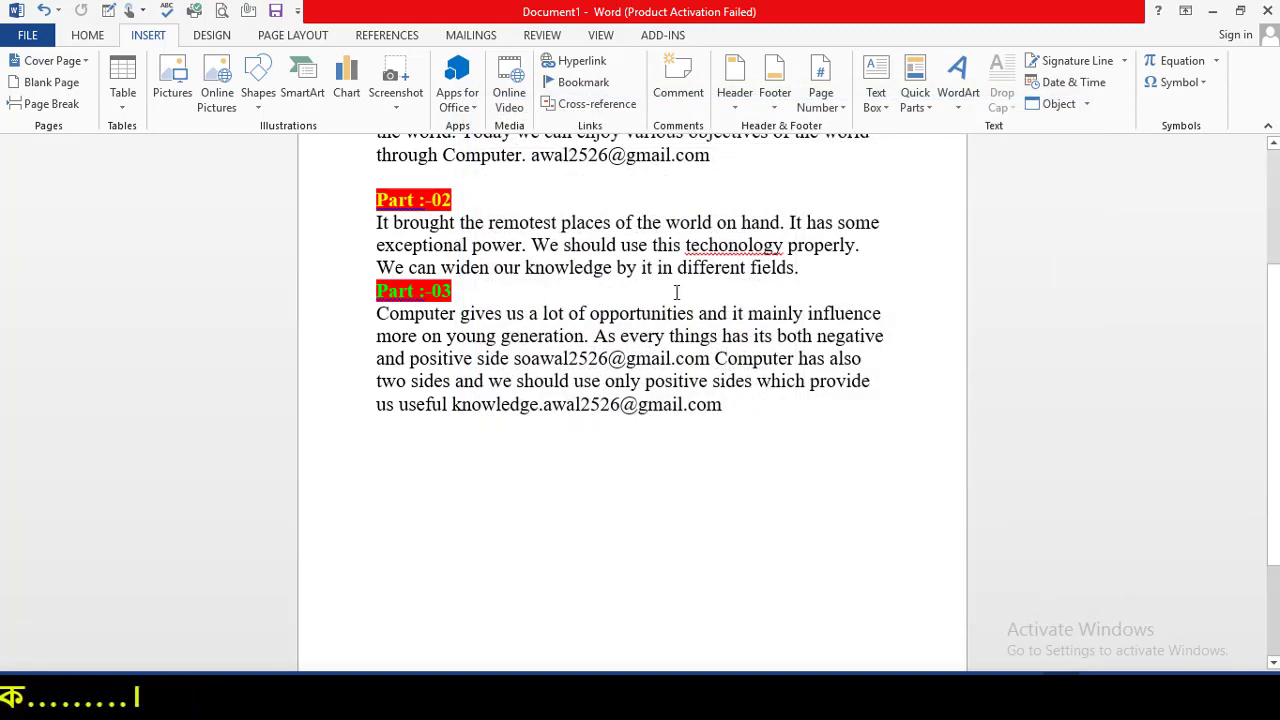
- At the essay's start, pick the Banded cover page in Building Blocks Organizer and insert it
{"action": "scroll", "coordinate": [676, 330], "scroll_direction": "up", "scroll_amount": 3}
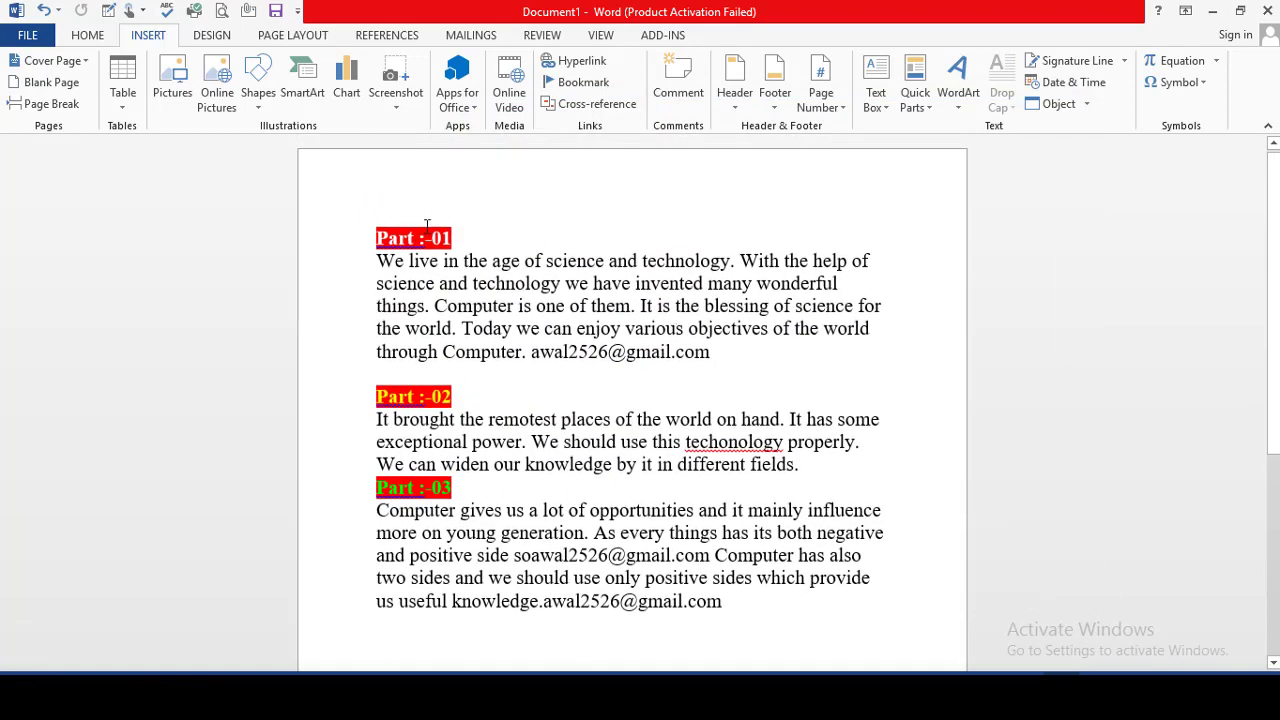
{"action": "left_click", "coordinate": [377, 229]}
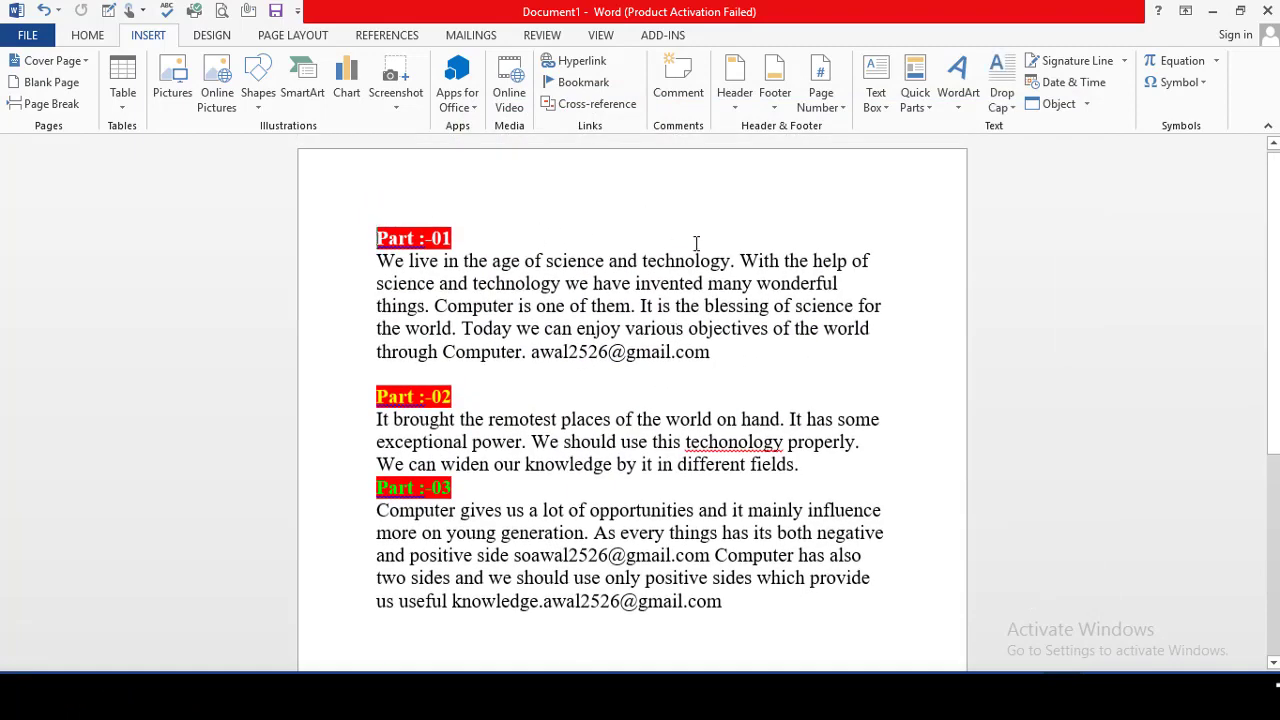
{"action": "left_click", "coordinate": [966, 101]}
{"action": "left_click", "coordinate": [925, 112]}
{"action": "left_click", "coordinate": [922, 108]}
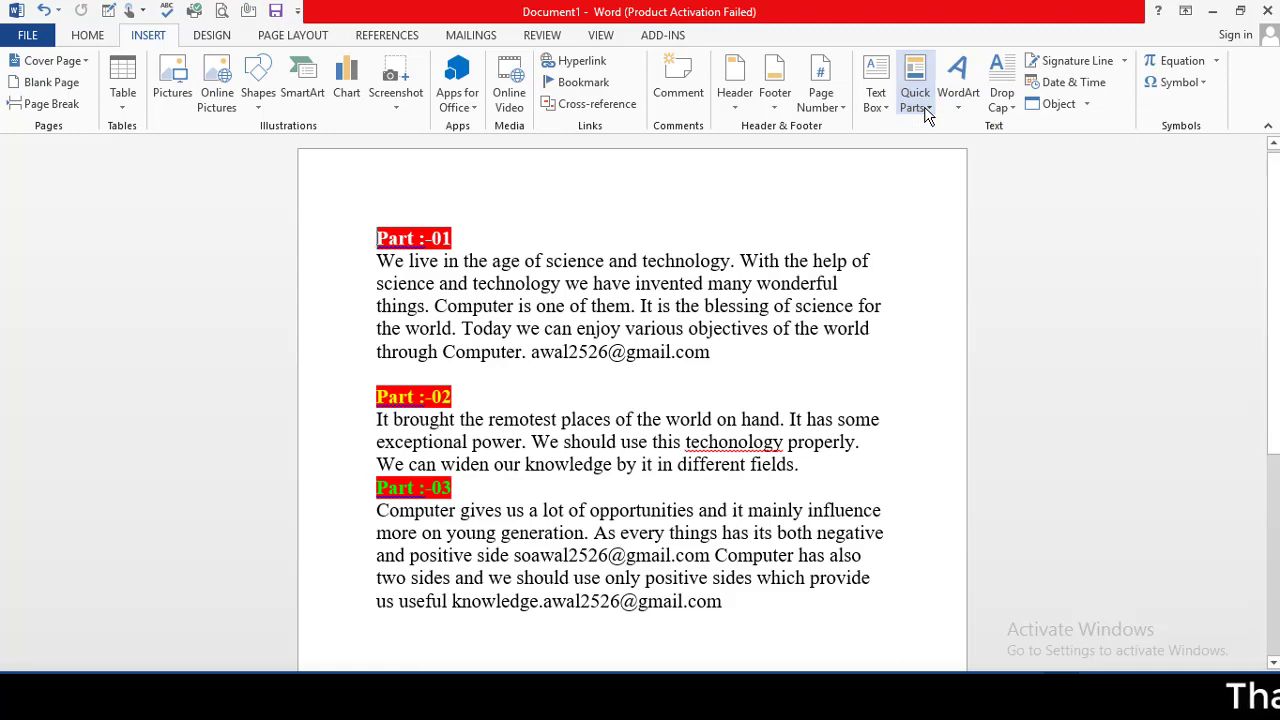
{"action": "left_click", "coordinate": [922, 108]}
{"action": "left_click", "coordinate": [950, 197]}
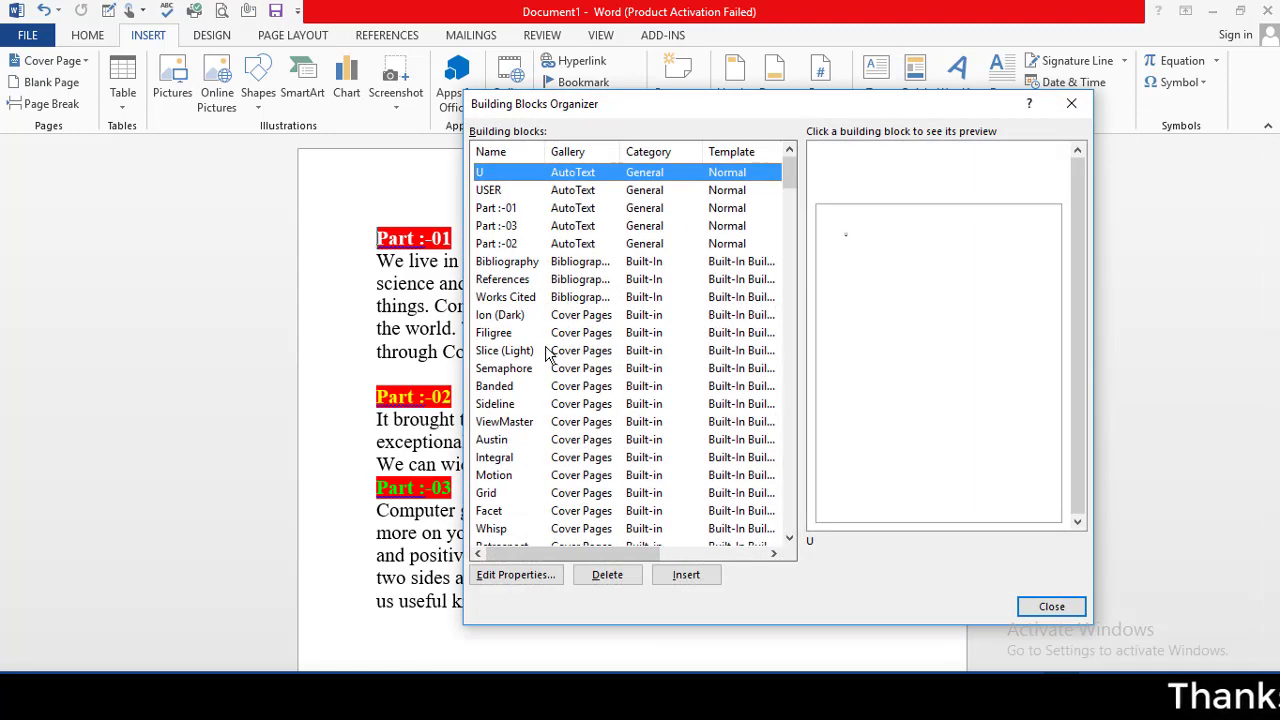
{"action": "left_click", "coordinate": [585, 368]}
{"action": "left_click", "coordinate": [595, 352]}
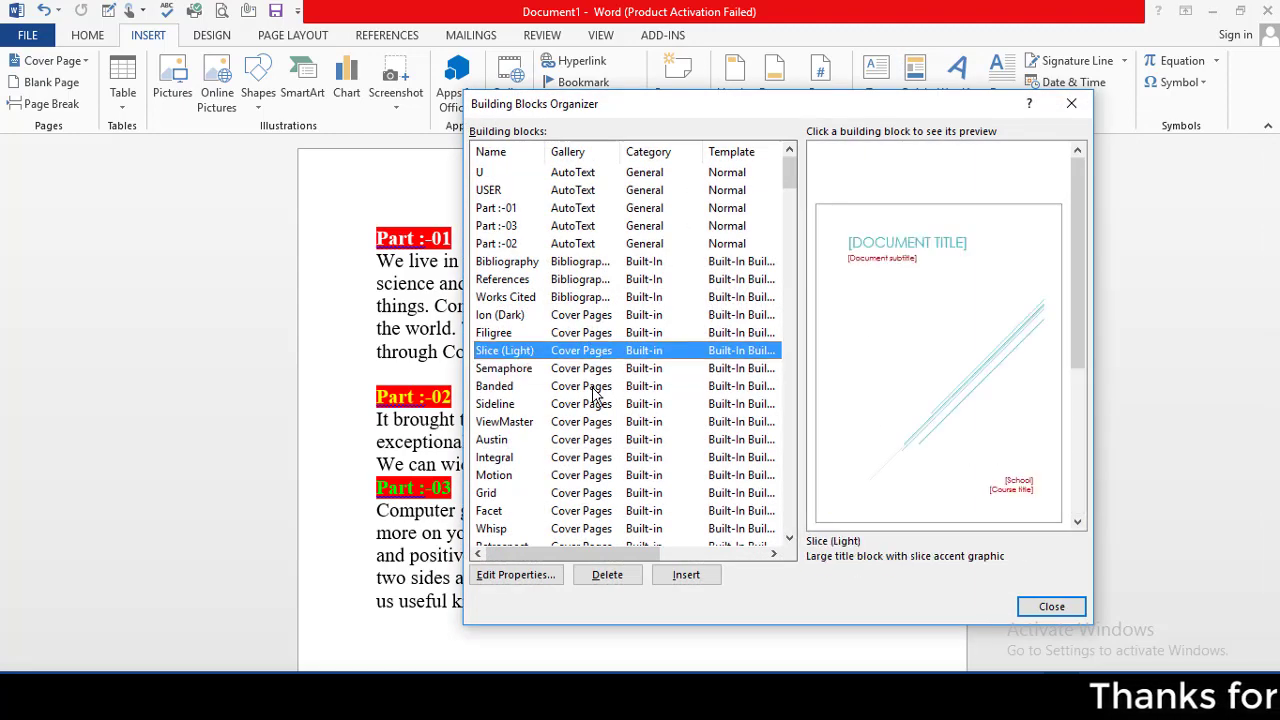
{"action": "left_click", "coordinate": [596, 388]}
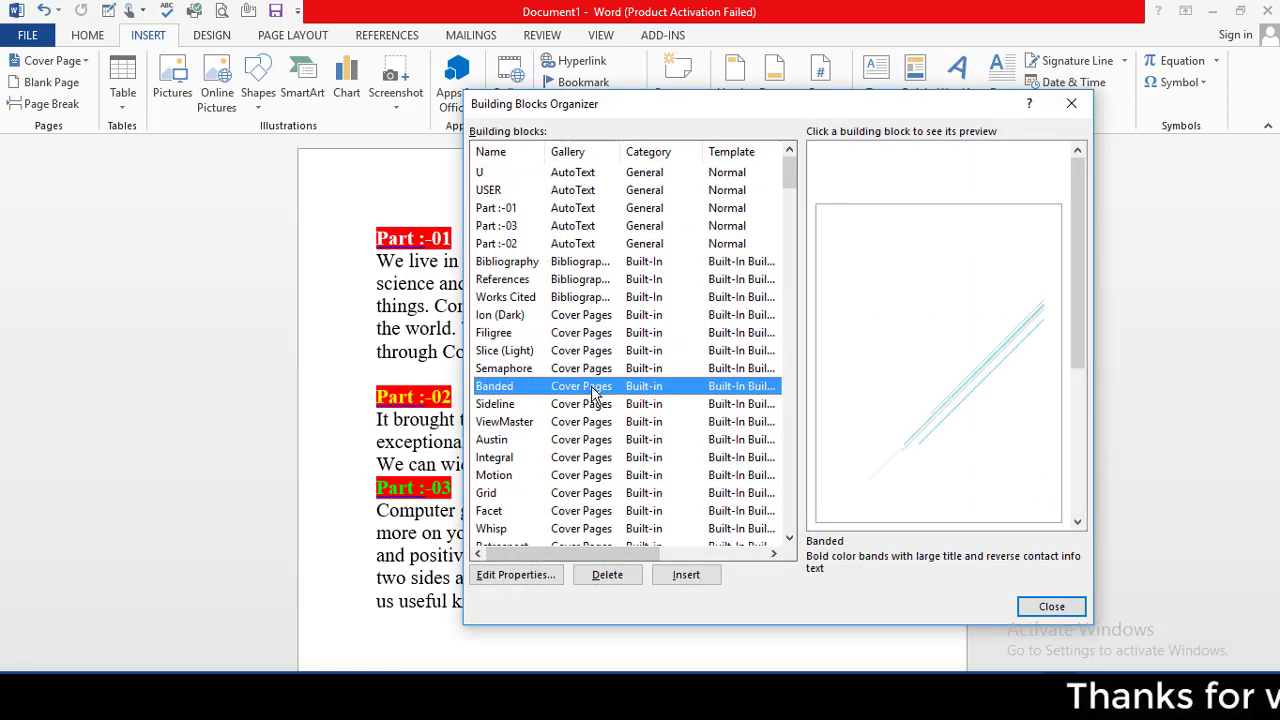
{"action": "left_click", "coordinate": [690, 576]}
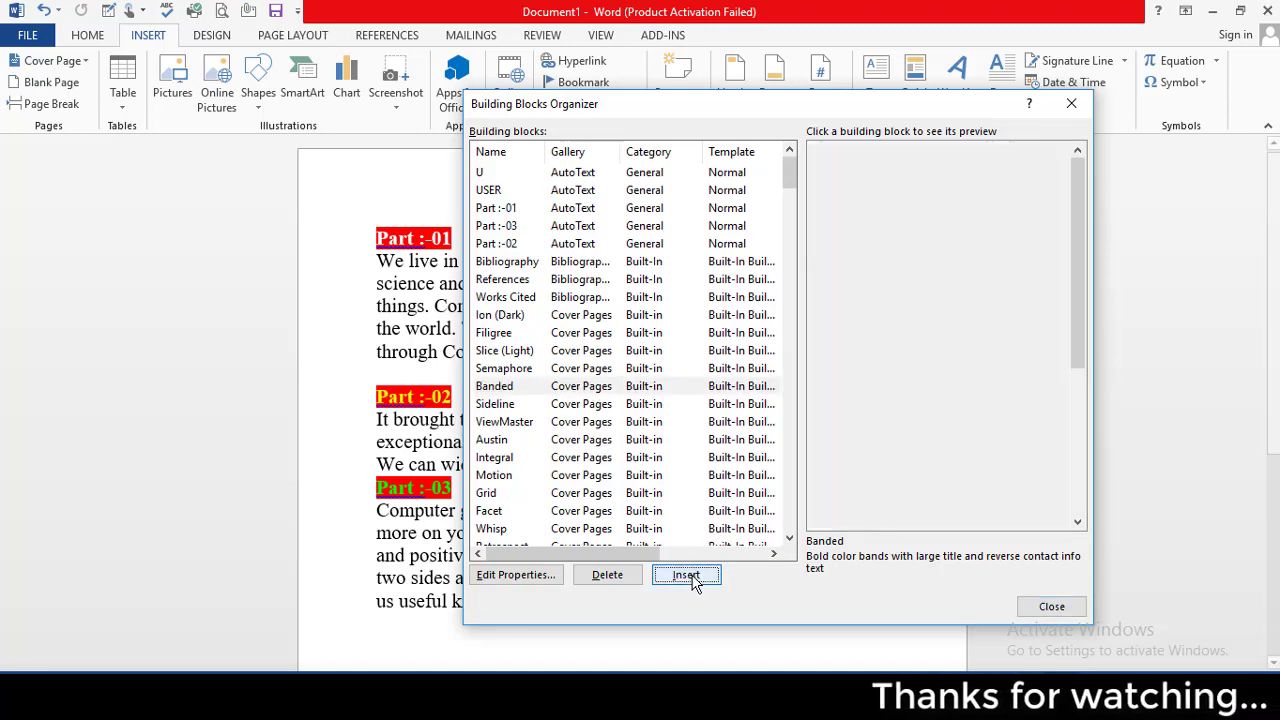
{"action": "scroll", "coordinate": [560, 285], "scroll_direction": "down", "scroll_amount": 3}
{"action": "scroll", "coordinate": [587, 291], "scroll_direction": "down", "scroll_amount": 6}
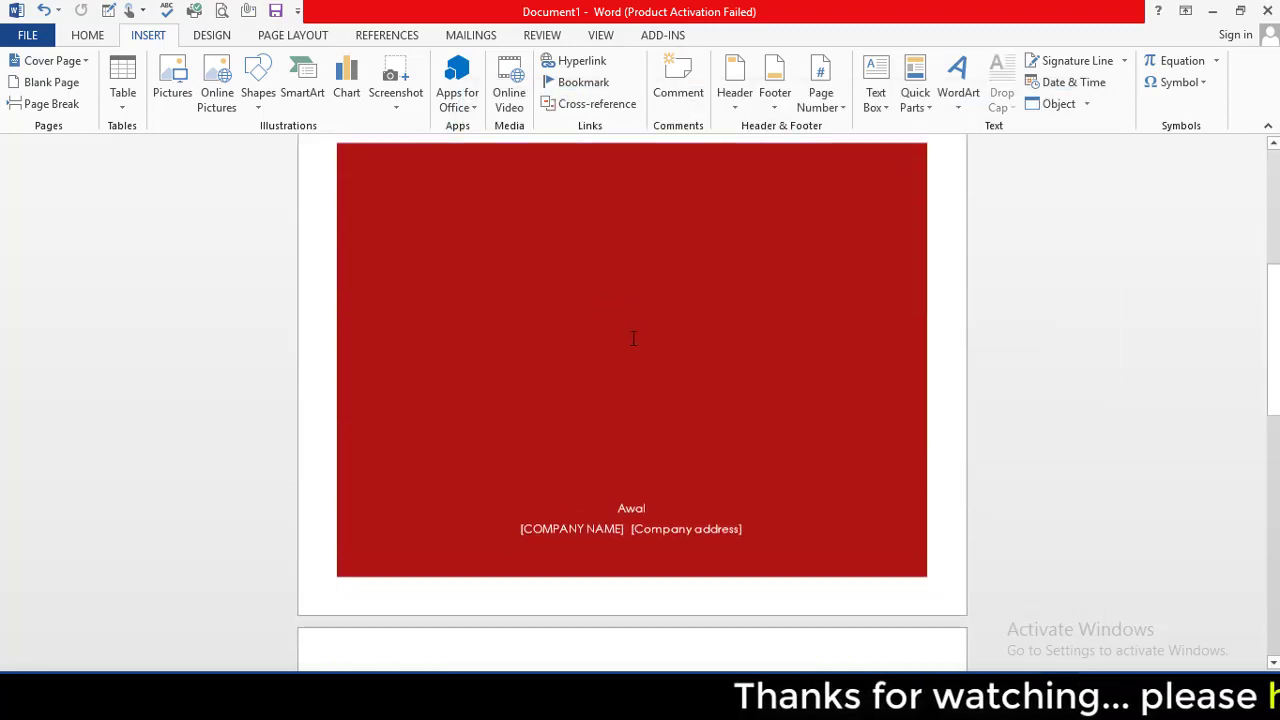
{"action": "scroll", "coordinate": [634, 340], "scroll_direction": "down", "scroll_amount": 3}
{"action": "scroll", "coordinate": [623, 323], "scroll_direction": "up", "scroll_amount": 2}
{"action": "scroll", "coordinate": [686, 306], "scroll_direction": "up", "scroll_amount": 6}
{"action": "scroll", "coordinate": [686, 304], "scroll_direction": "up", "scroll_amount": 4}
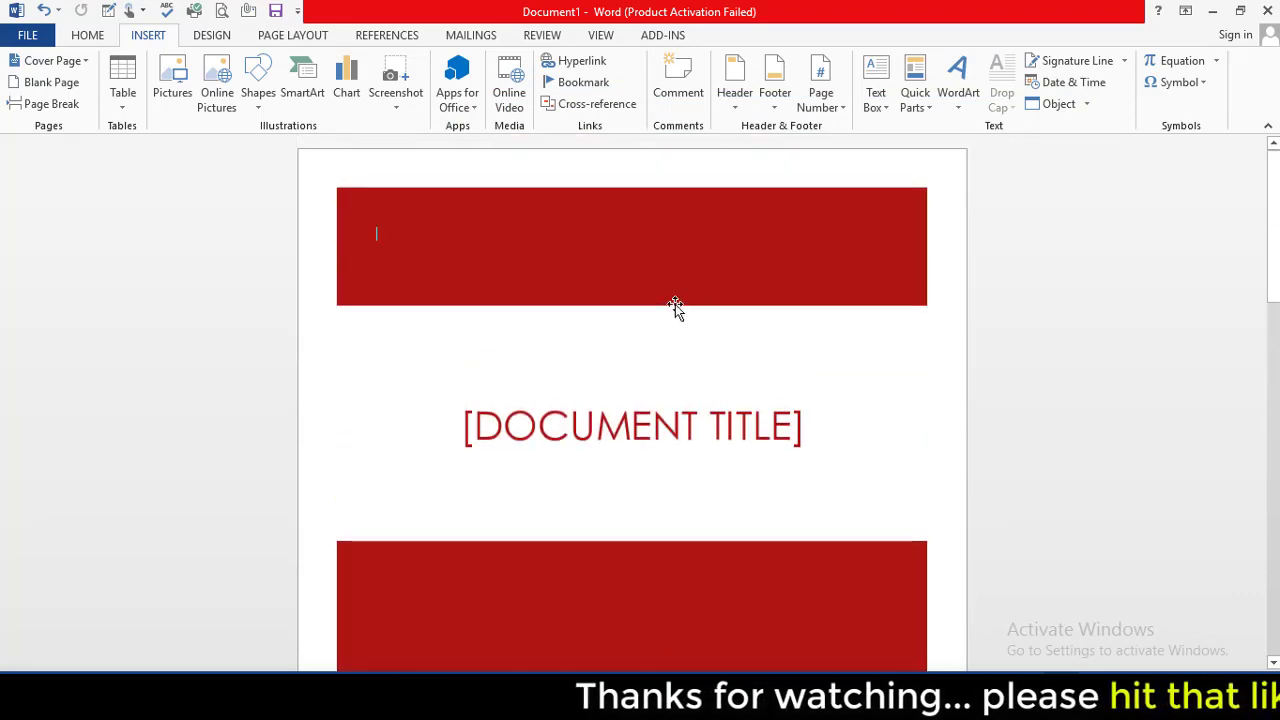
{"action": "left_click", "coordinate": [575, 428]}
{"action": "scroll", "coordinate": [697, 411], "scroll_direction": "down", "scroll_amount": 3}
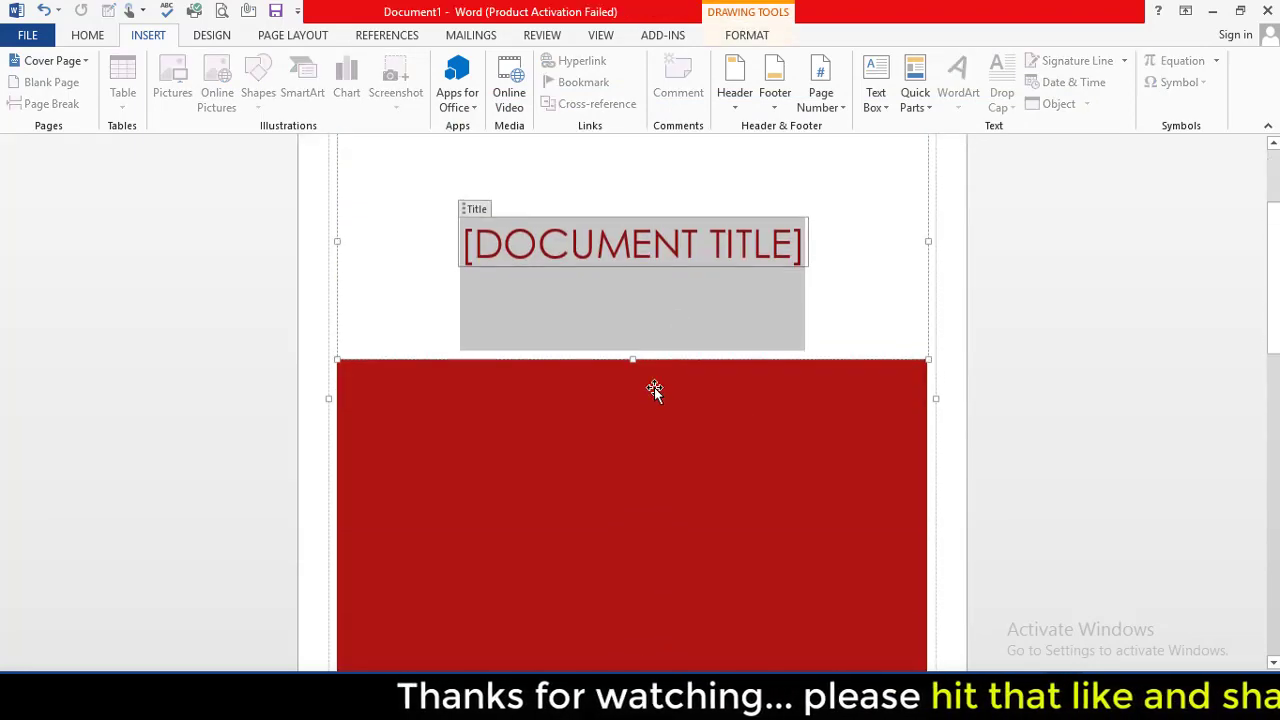
{"action": "scroll", "coordinate": [654, 391], "scroll_direction": "down", "scroll_amount": 3}
{"action": "scroll", "coordinate": [691, 523], "scroll_direction": "down", "scroll_amount": 3}
{"action": "left_click", "coordinate": [635, 372]}
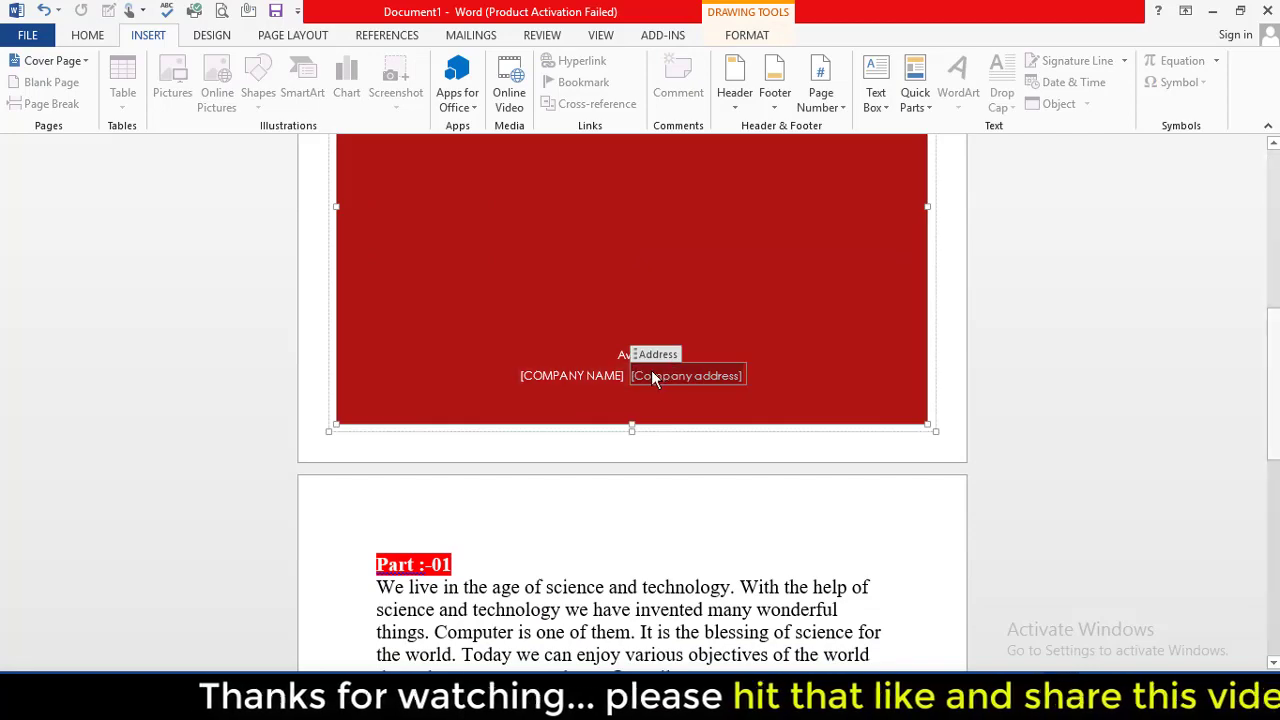
{"action": "scroll", "coordinate": [714, 531], "scroll_direction": "down", "scroll_amount": 3}
{"action": "scroll", "coordinate": [723, 594], "scroll_direction": "up", "scroll_amount": 3}
{"action": "scroll", "coordinate": [840, 316], "scroll_direction": "up", "scroll_amount": 1}
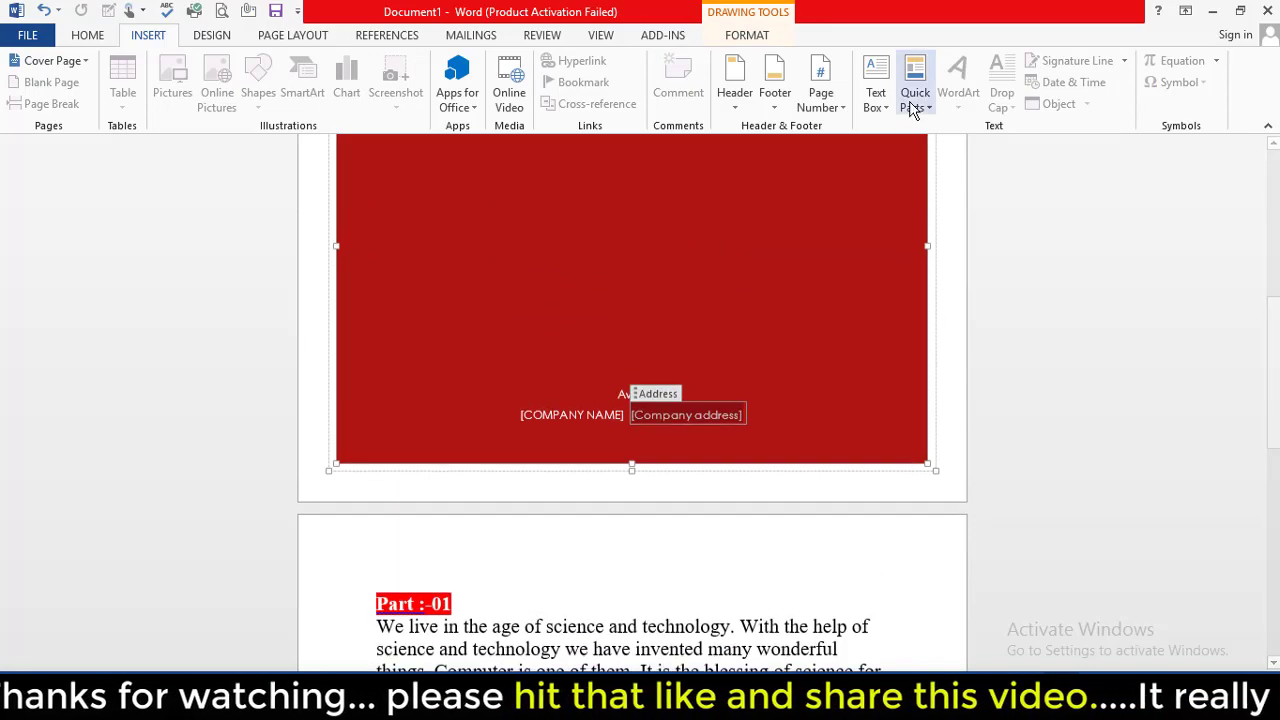
{"action": "left_click", "coordinate": [915, 95]}
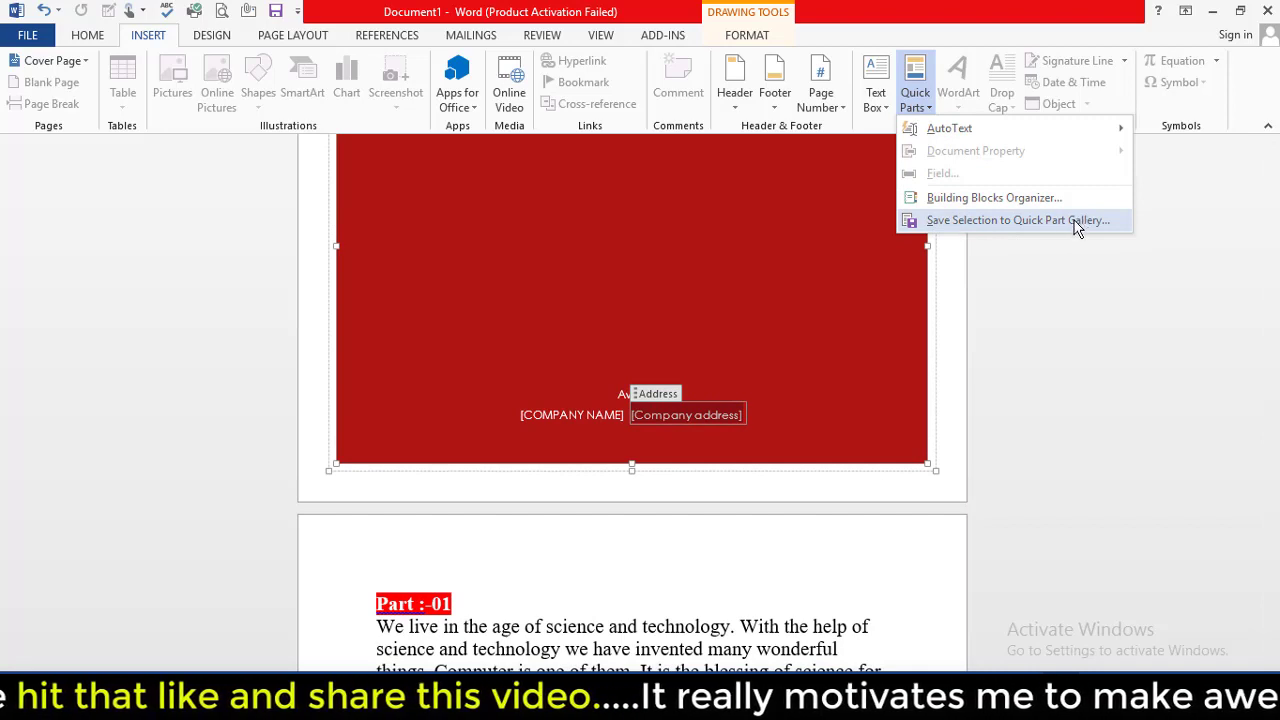
{"action": "scroll", "coordinate": [849, 366], "scroll_direction": "up", "scroll_amount": 4}
{"action": "scroll", "coordinate": [830, 385], "scroll_direction": "up", "scroll_amount": 2}
{"action": "scroll", "coordinate": [824, 397], "scroll_direction": "up", "scroll_amount": 1}
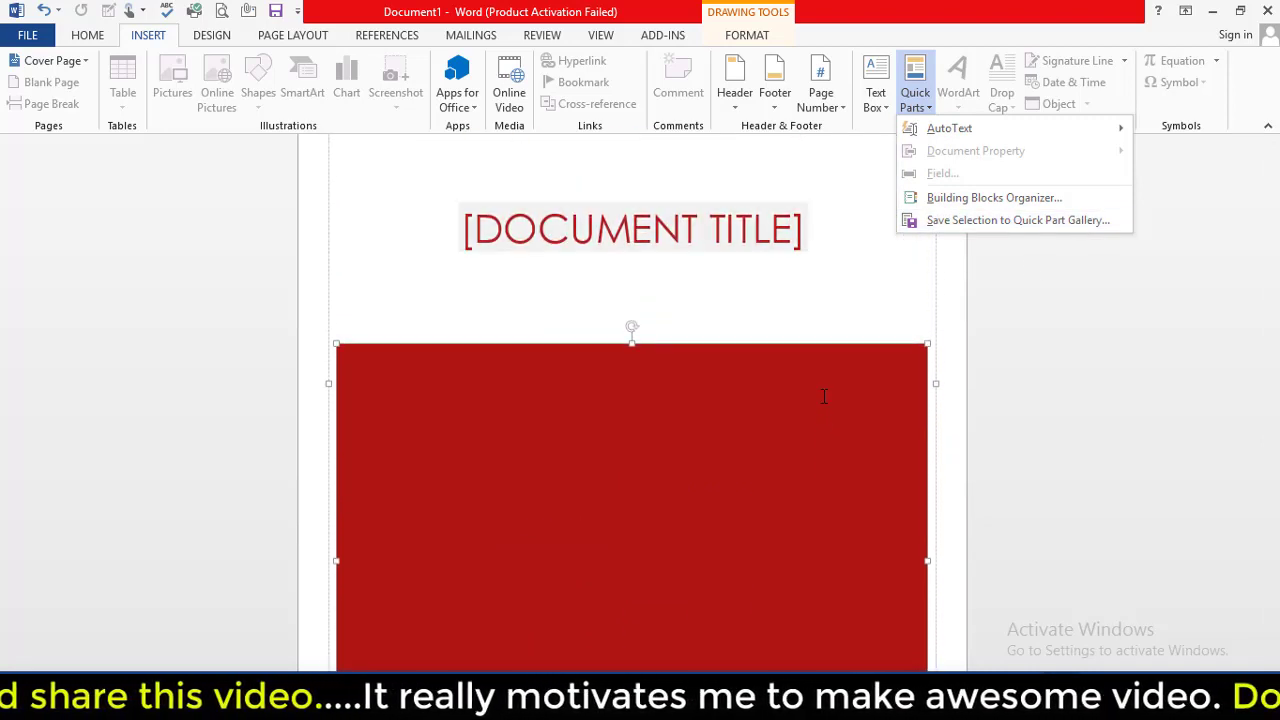
{"action": "scroll", "coordinate": [815, 370], "scroll_direction": "up", "scroll_amount": 2}
{"action": "left_click", "coordinate": [800, 330]}
{"action": "scroll", "coordinate": [797, 326], "scroll_direction": "up", "scroll_amount": 2}
{"action": "scroll", "coordinate": [804, 321], "scroll_direction": "up", "scroll_amount": 1}
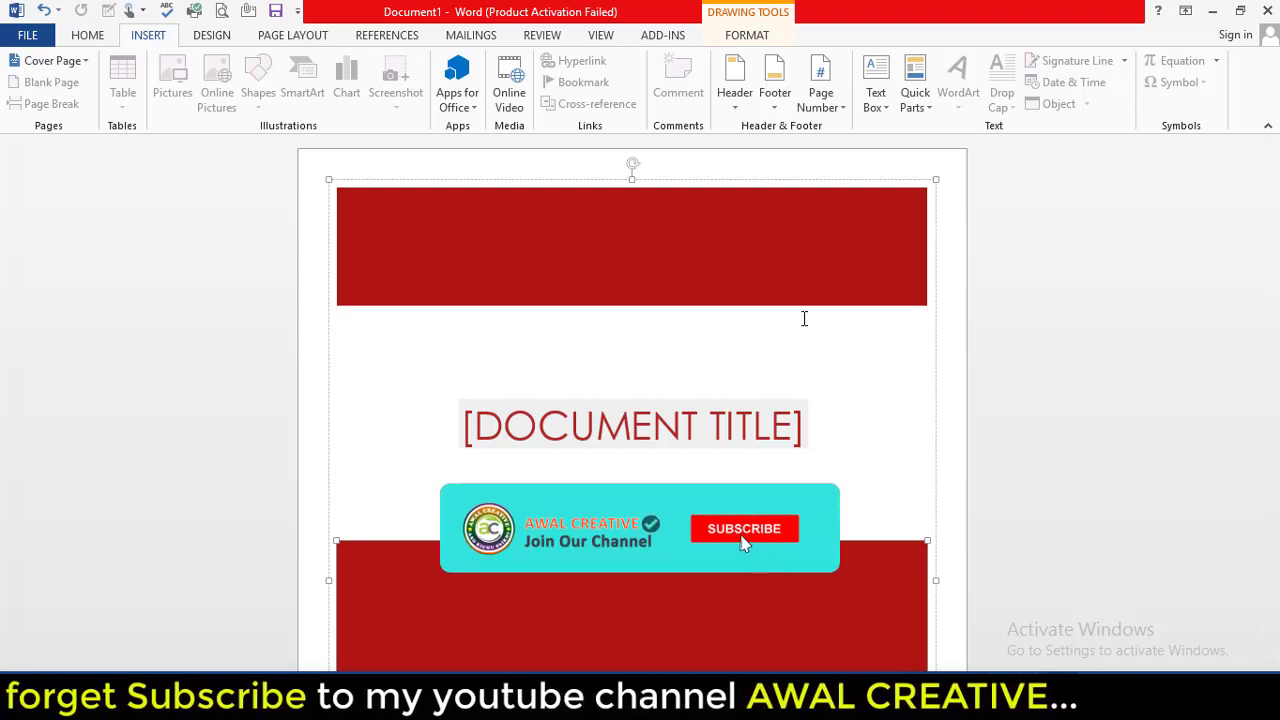
{"action": "scroll", "coordinate": [917, 414], "scroll_direction": "down", "scroll_amount": 2}
{"action": "scroll", "coordinate": [935, 415], "scroll_direction": "down", "scroll_amount": 2}
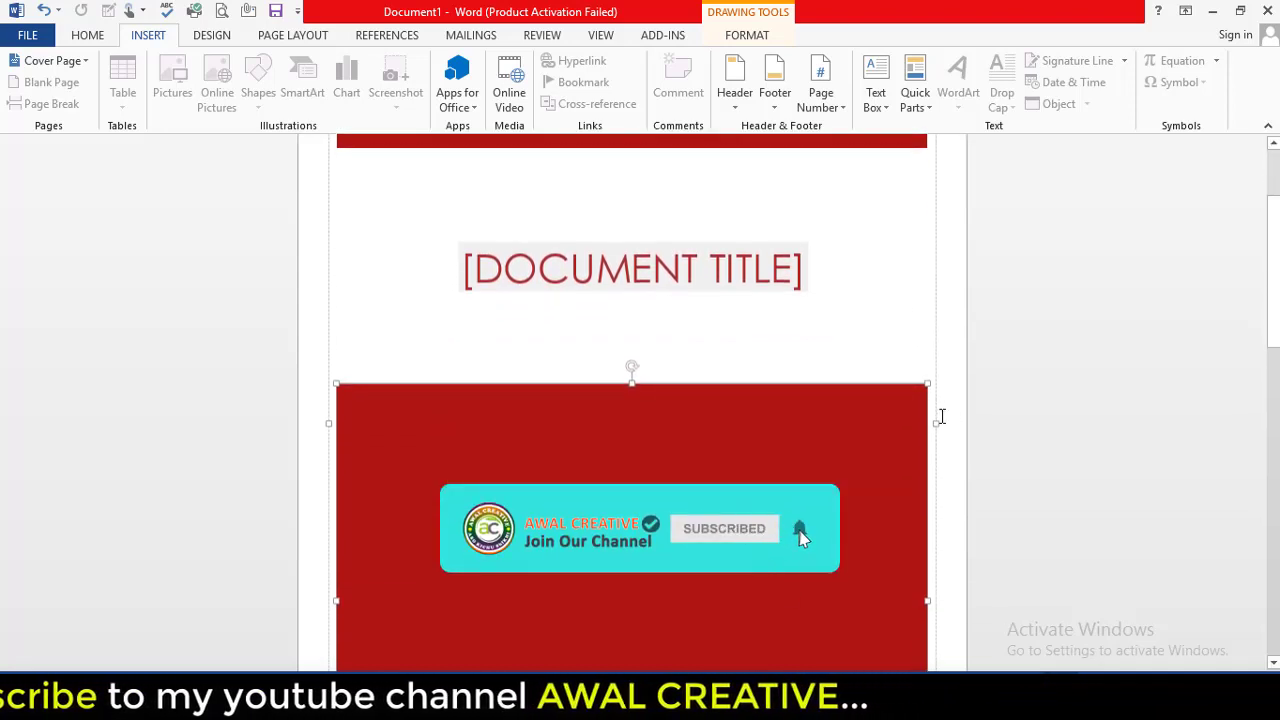